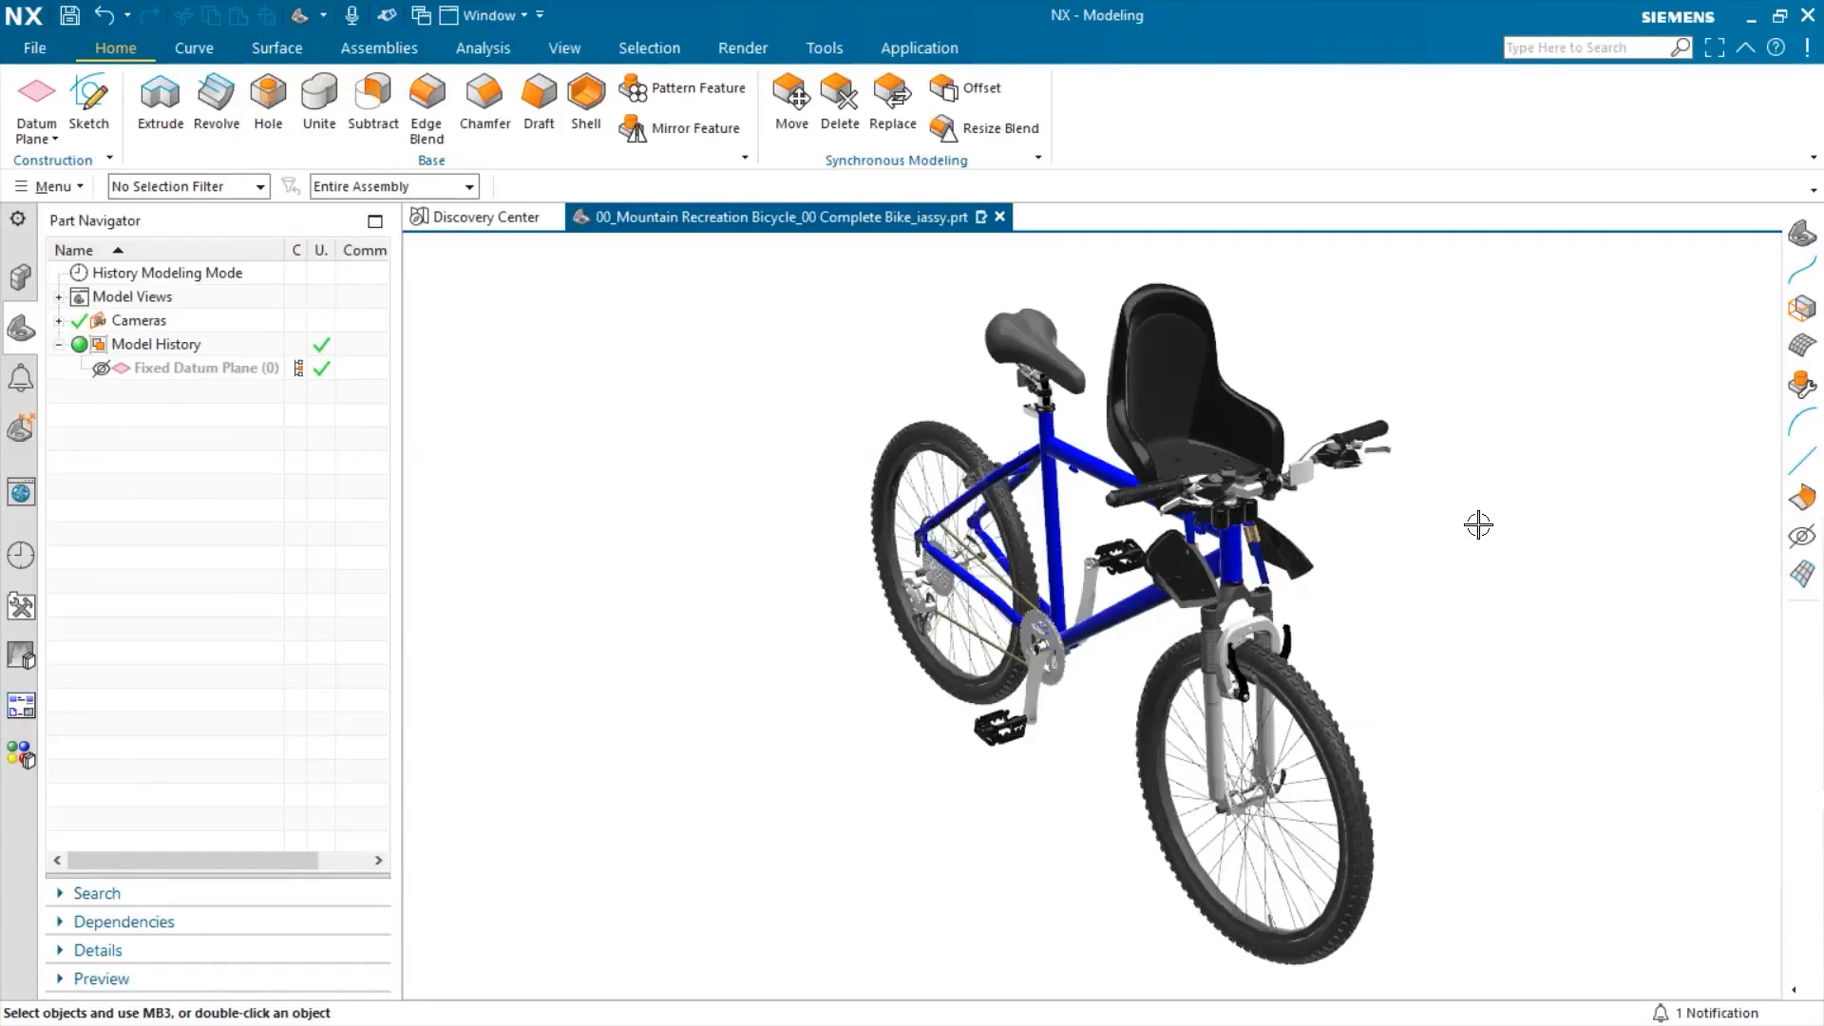
# Orbit, pan and zoom the bike assembly to frame the seat-mount tubes.
pyautogui.moveTo(1425, 601); pyautogui.dragTo(1476, 432, button='middle')
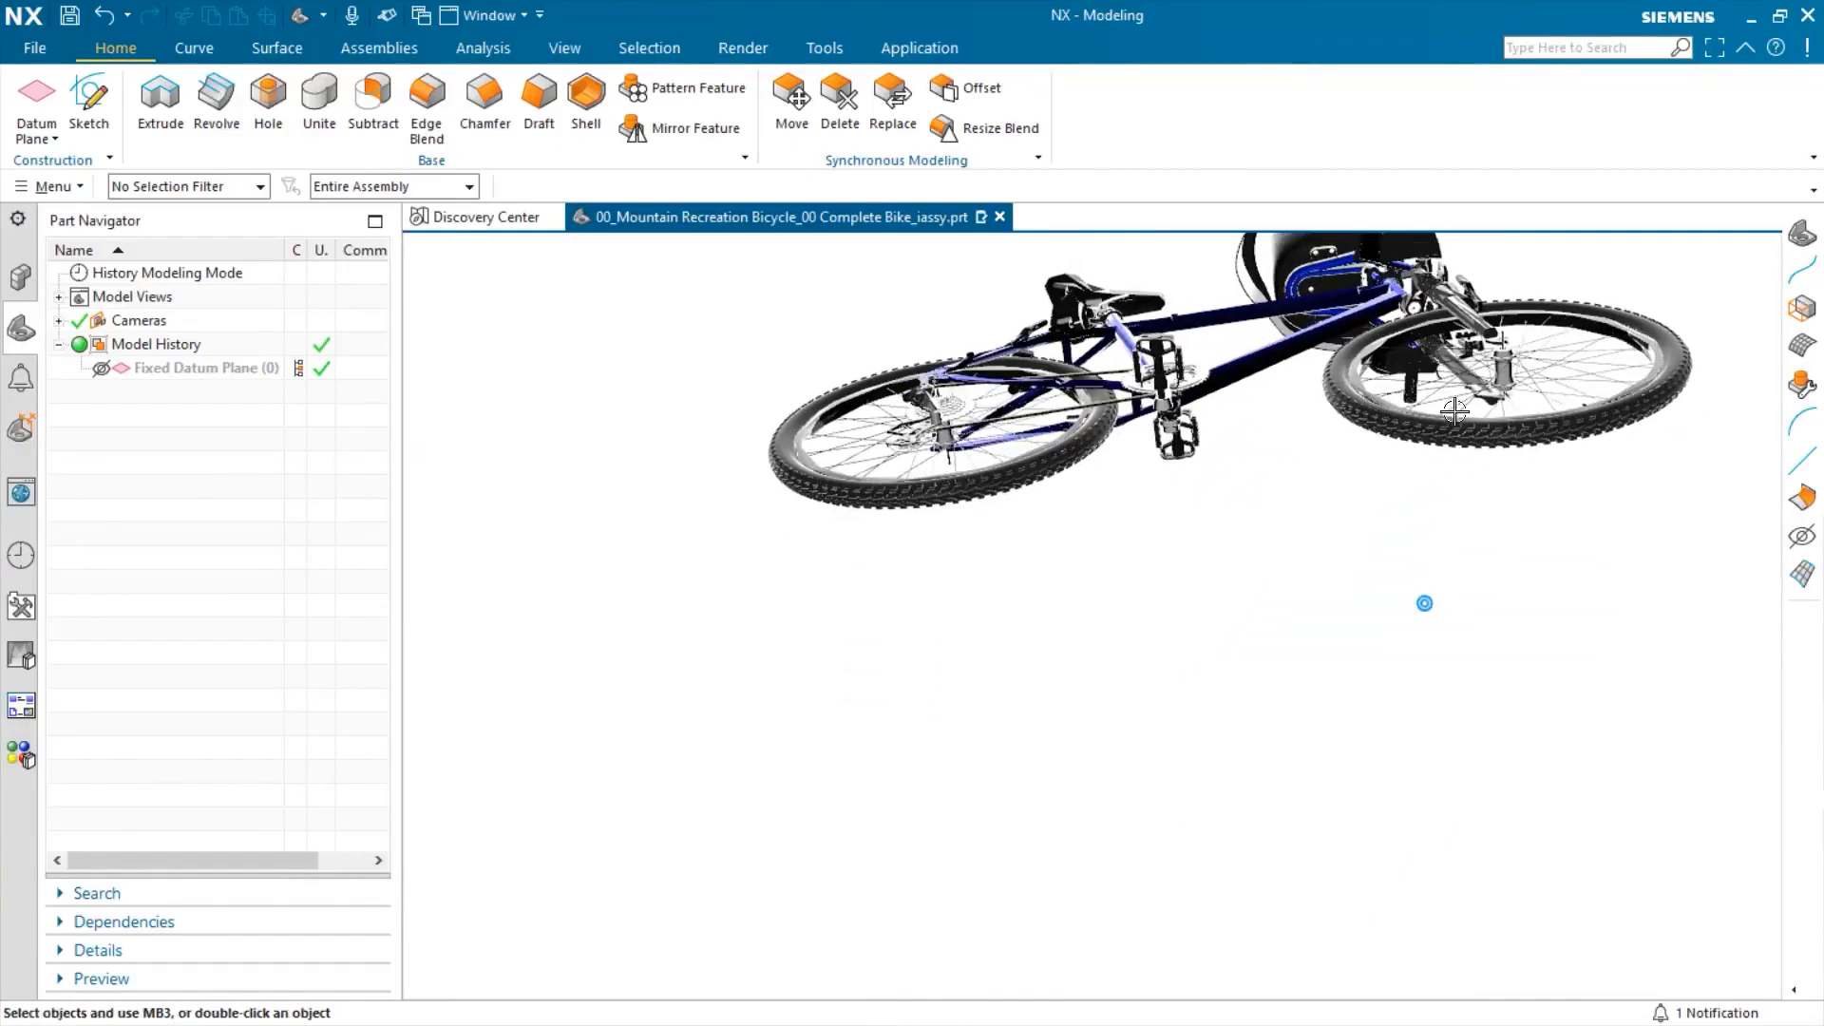
pyautogui.keyDown('shift'); pyautogui.moveTo(1373, 508); pyautogui.dragTo(1371, 741, button='middle'); pyautogui.keyUp('shift')
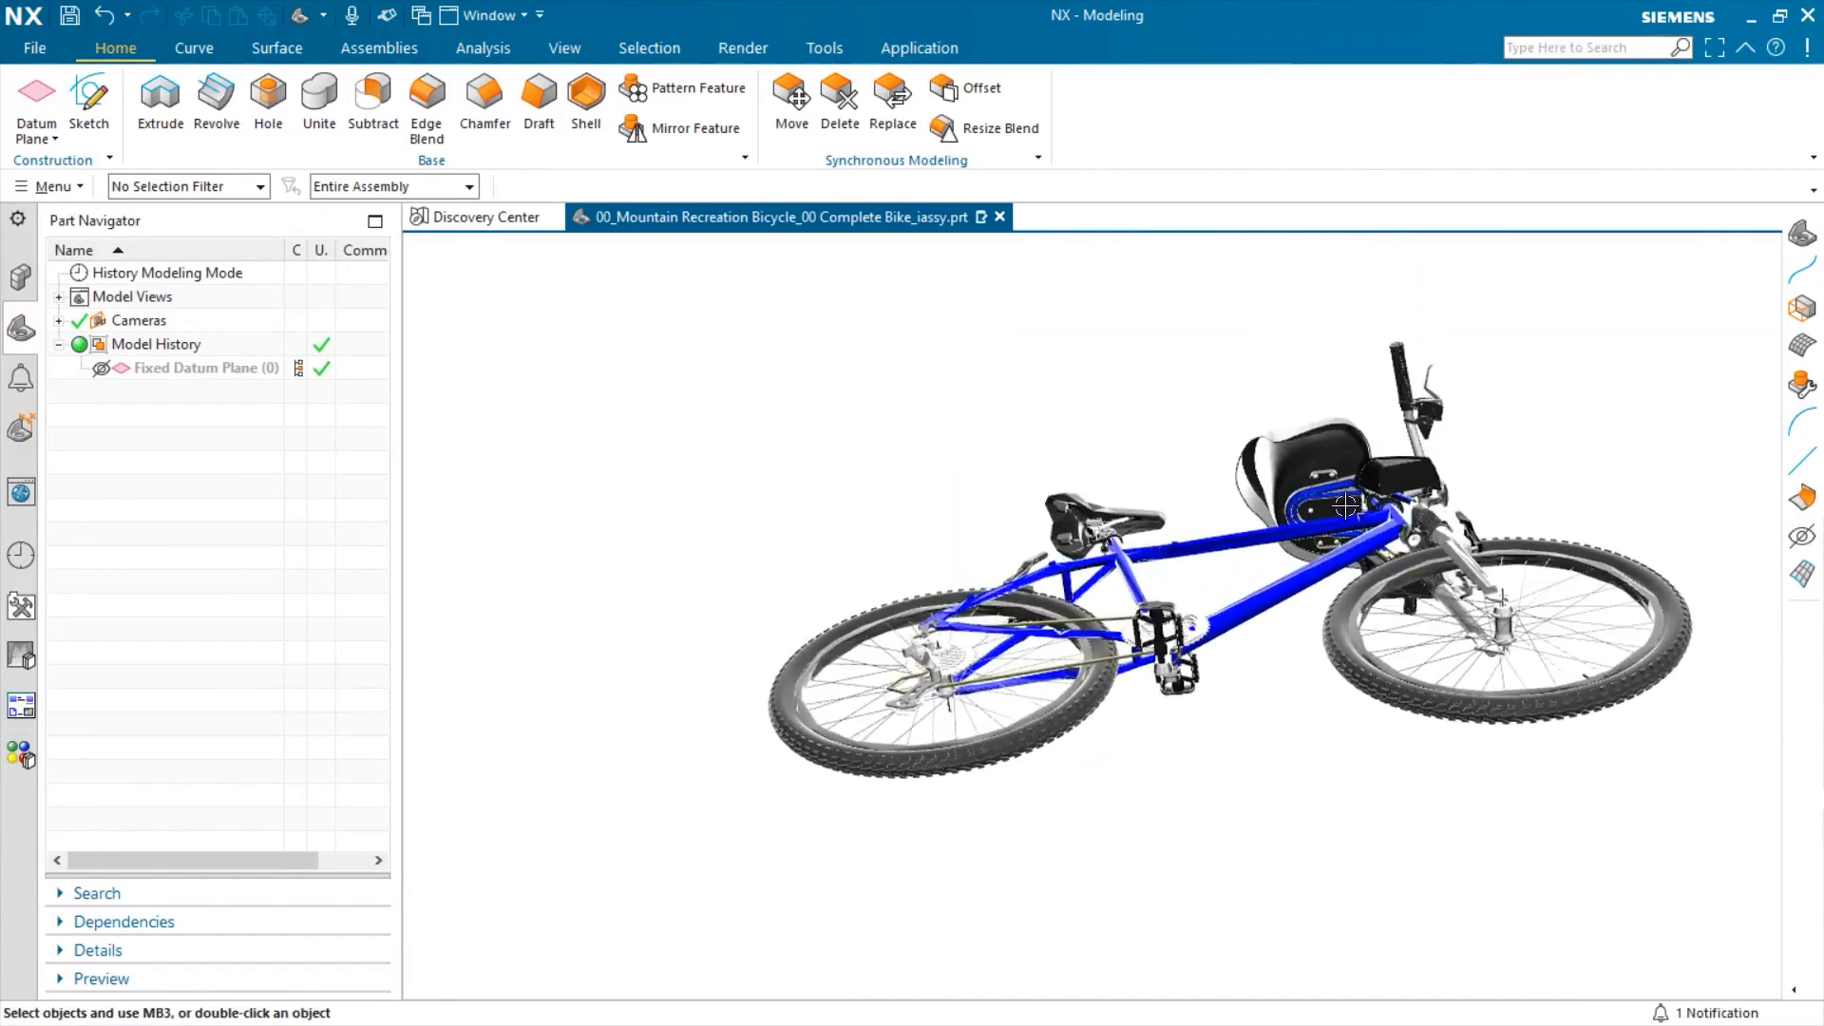
pyautogui.scroll(2, 1336, 491)
pyautogui.scroll(5, 1336, 490)
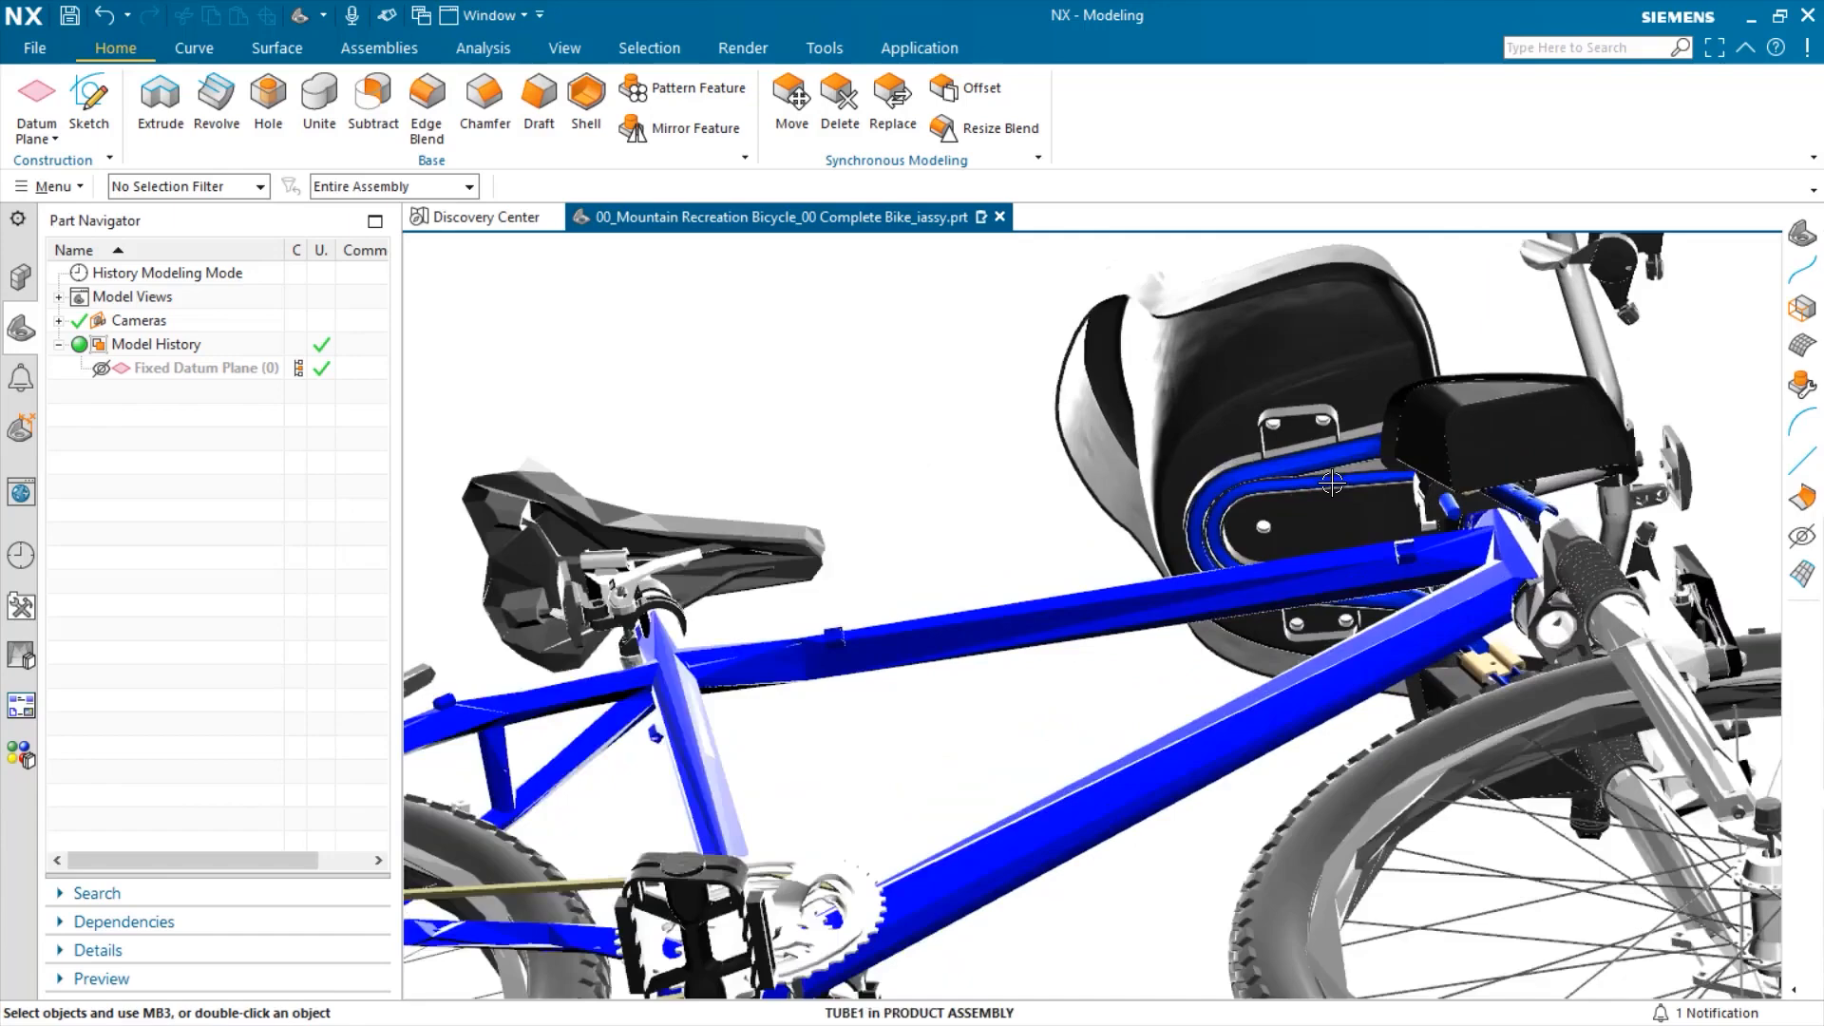
pyautogui.scroll(4, 1331, 484)
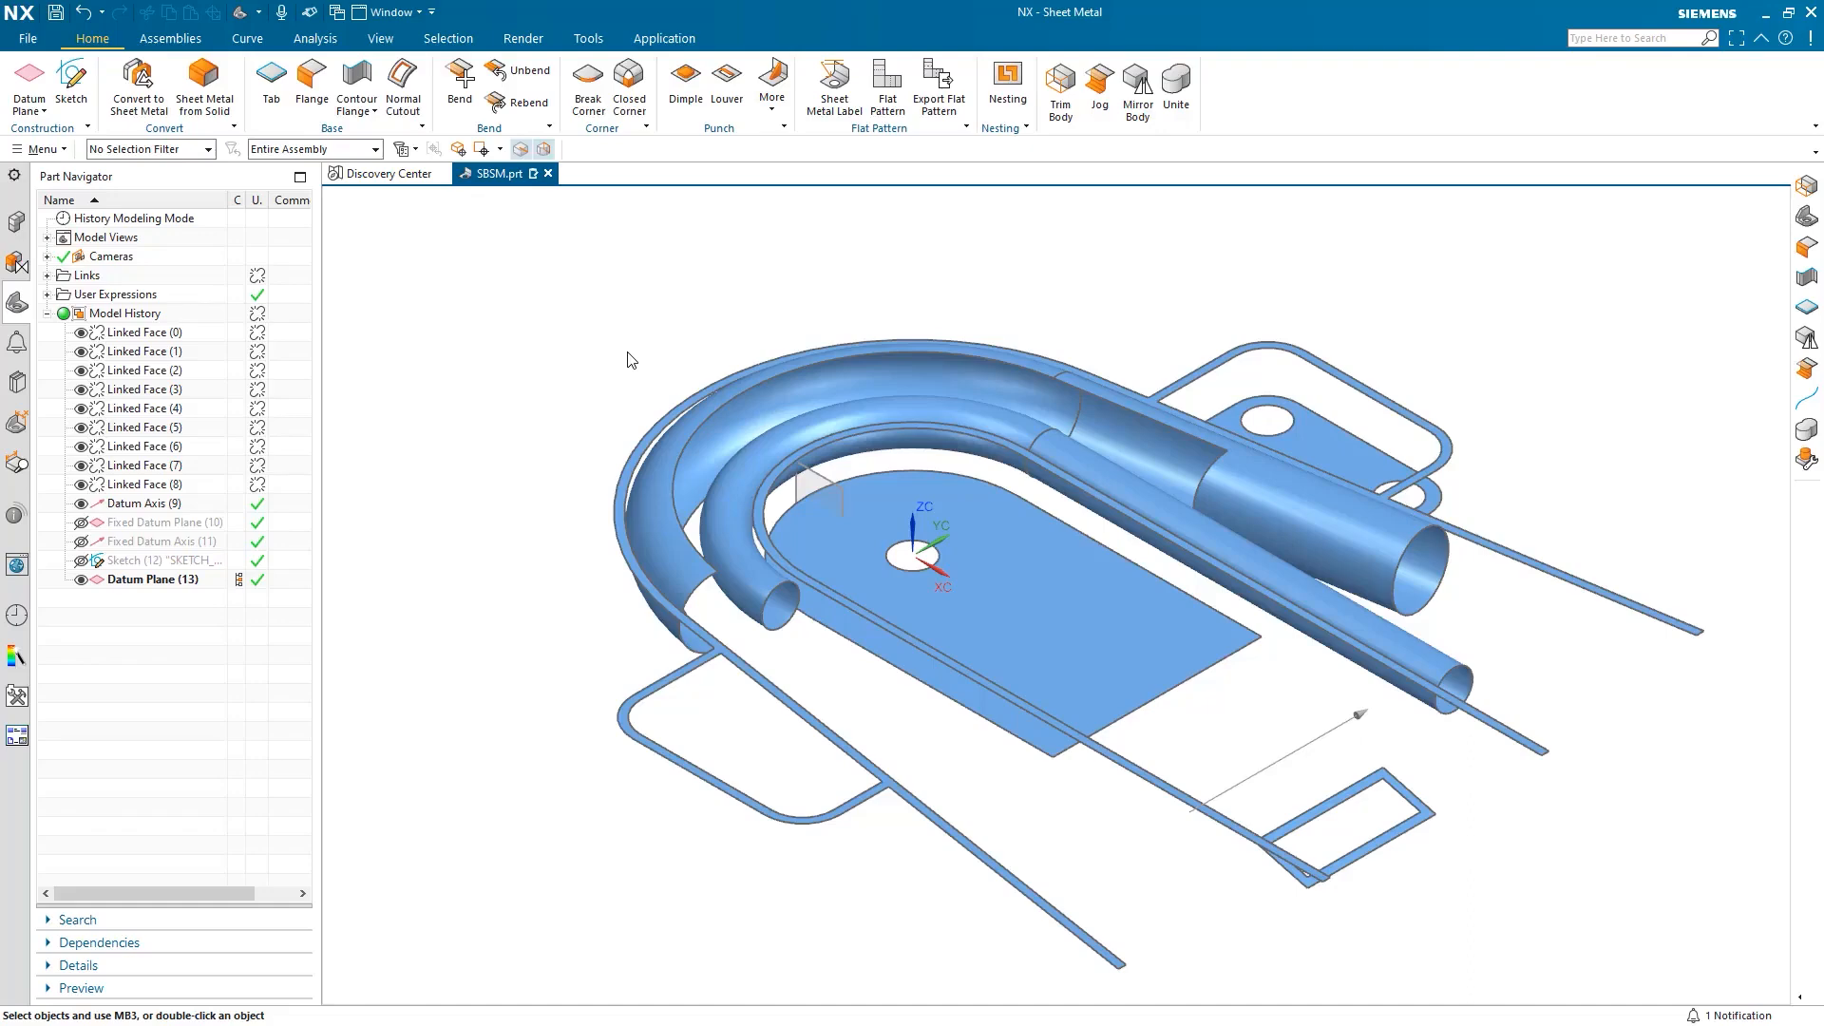
# Trim both rails and both curved tubes at the datum plane.
pyautogui.click(1056, 110)
pyautogui.click(666, 421)
pyautogui.click(732, 399)
pyautogui.click(765, 433)
pyautogui.click(796, 452)
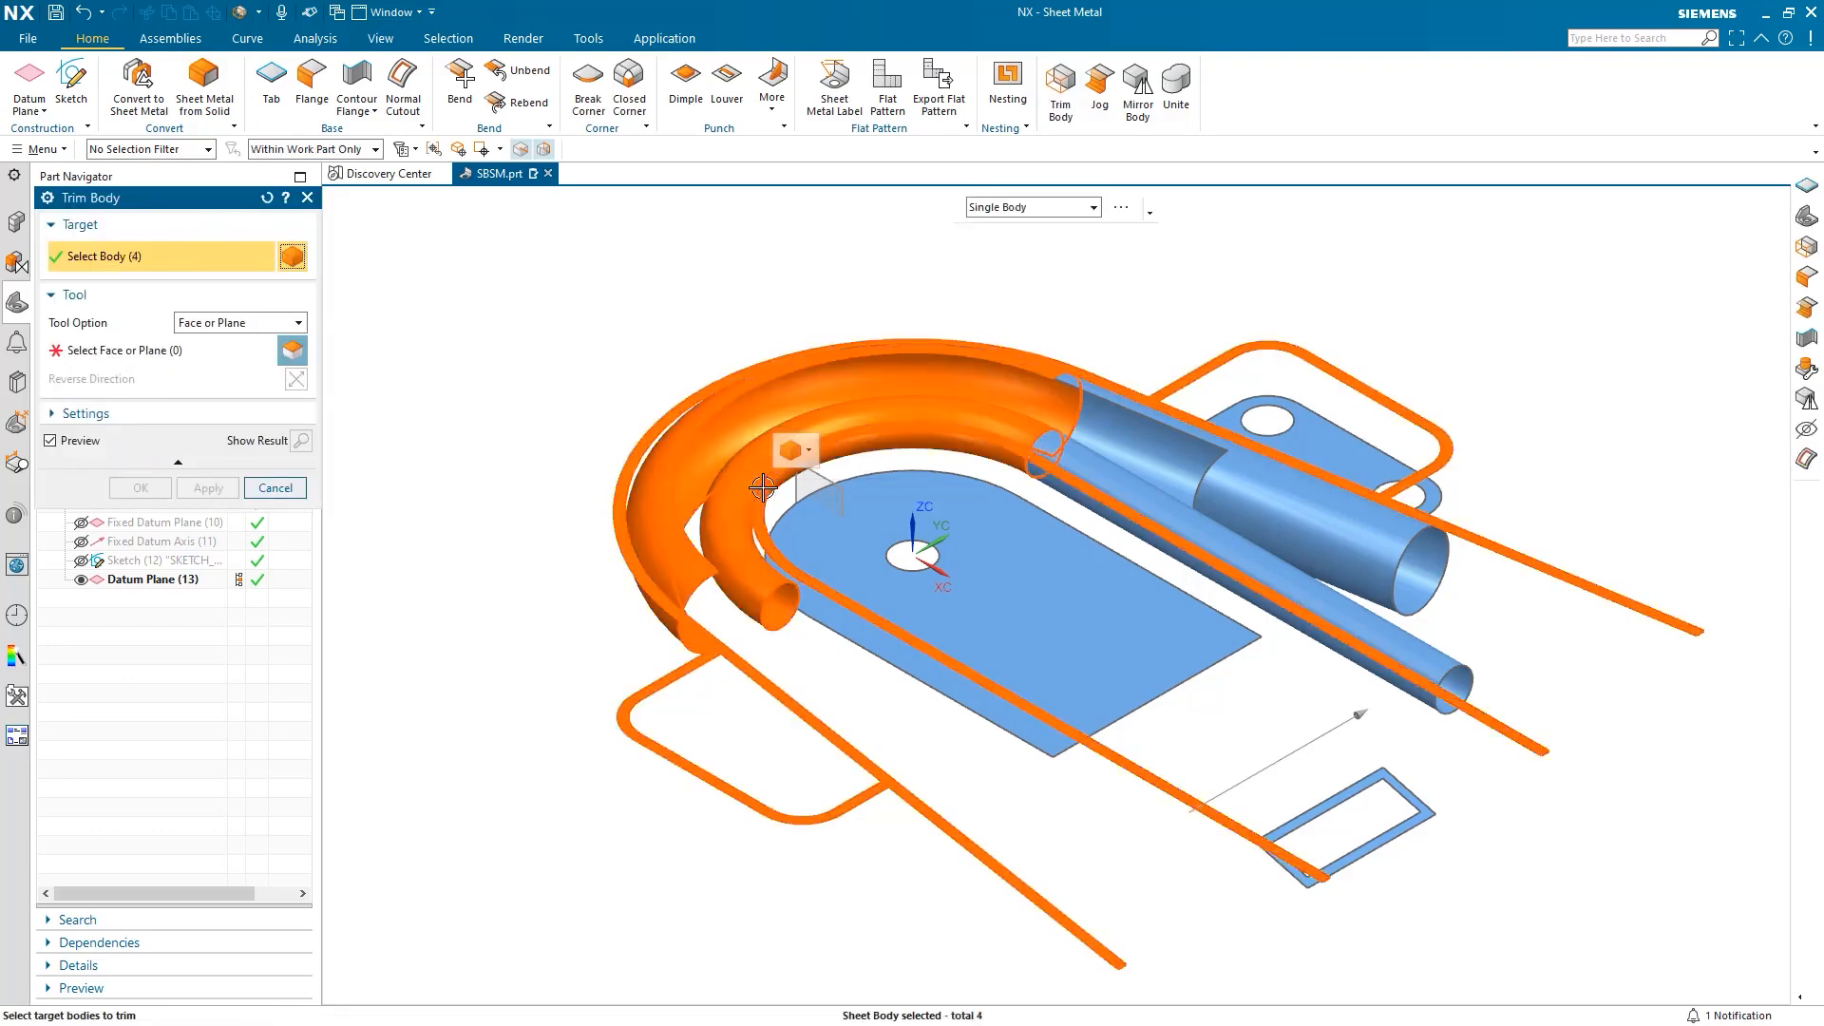
pyautogui.middleClick(795, 483)
pyautogui.click(795, 482)
pyautogui.click(143, 489)
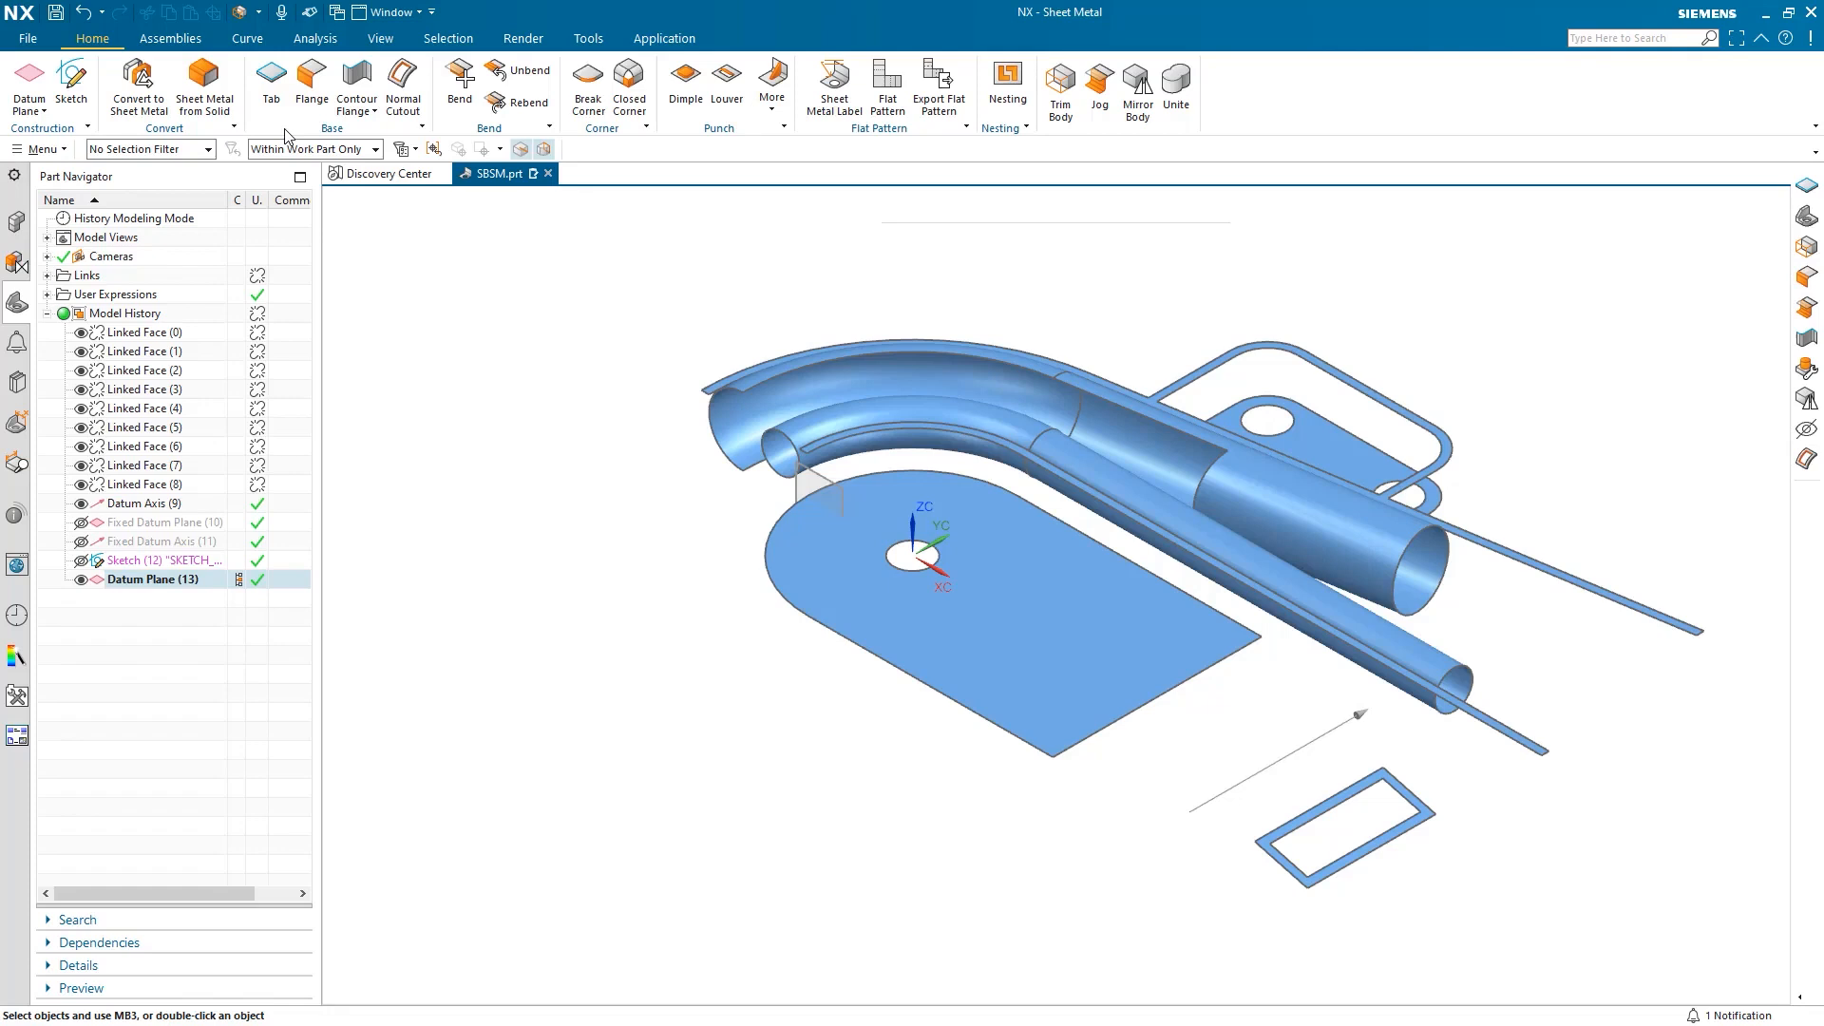
# Start a base tab sketch on the plate face, projecting the plate's top and right edges.
pyautogui.click(275, 99)
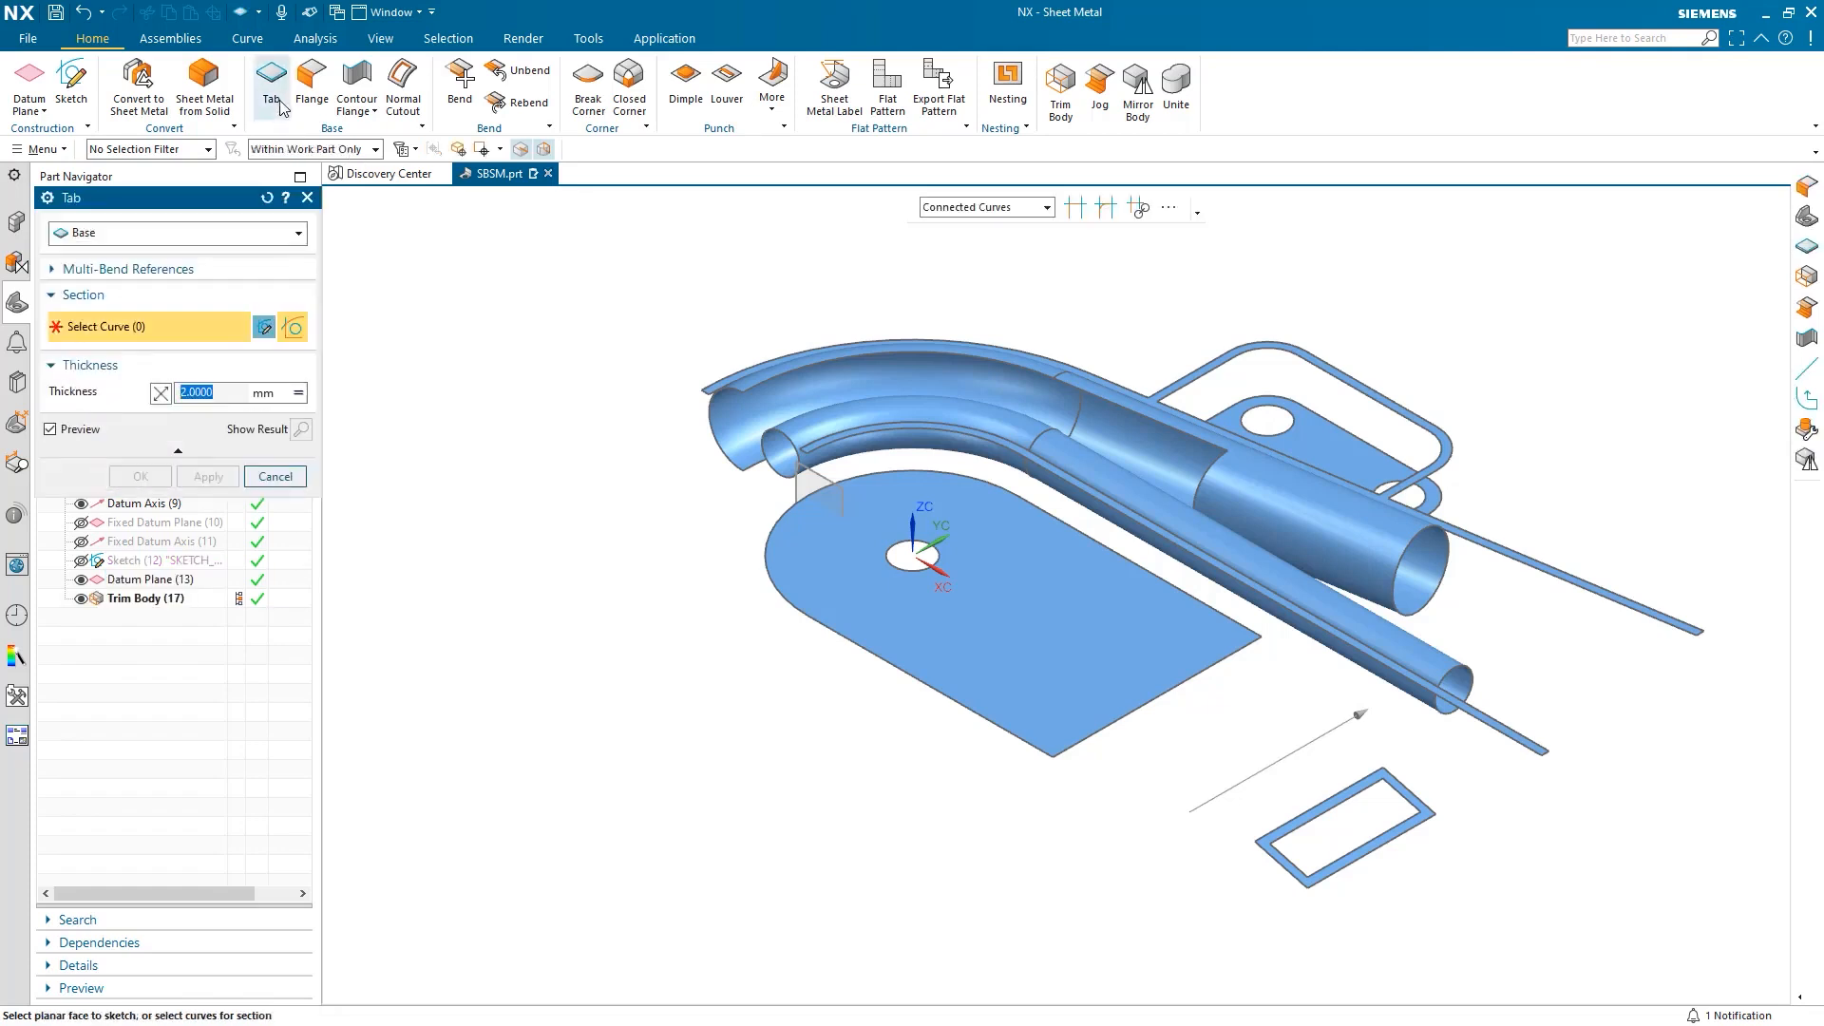
pyautogui.click(899, 537)
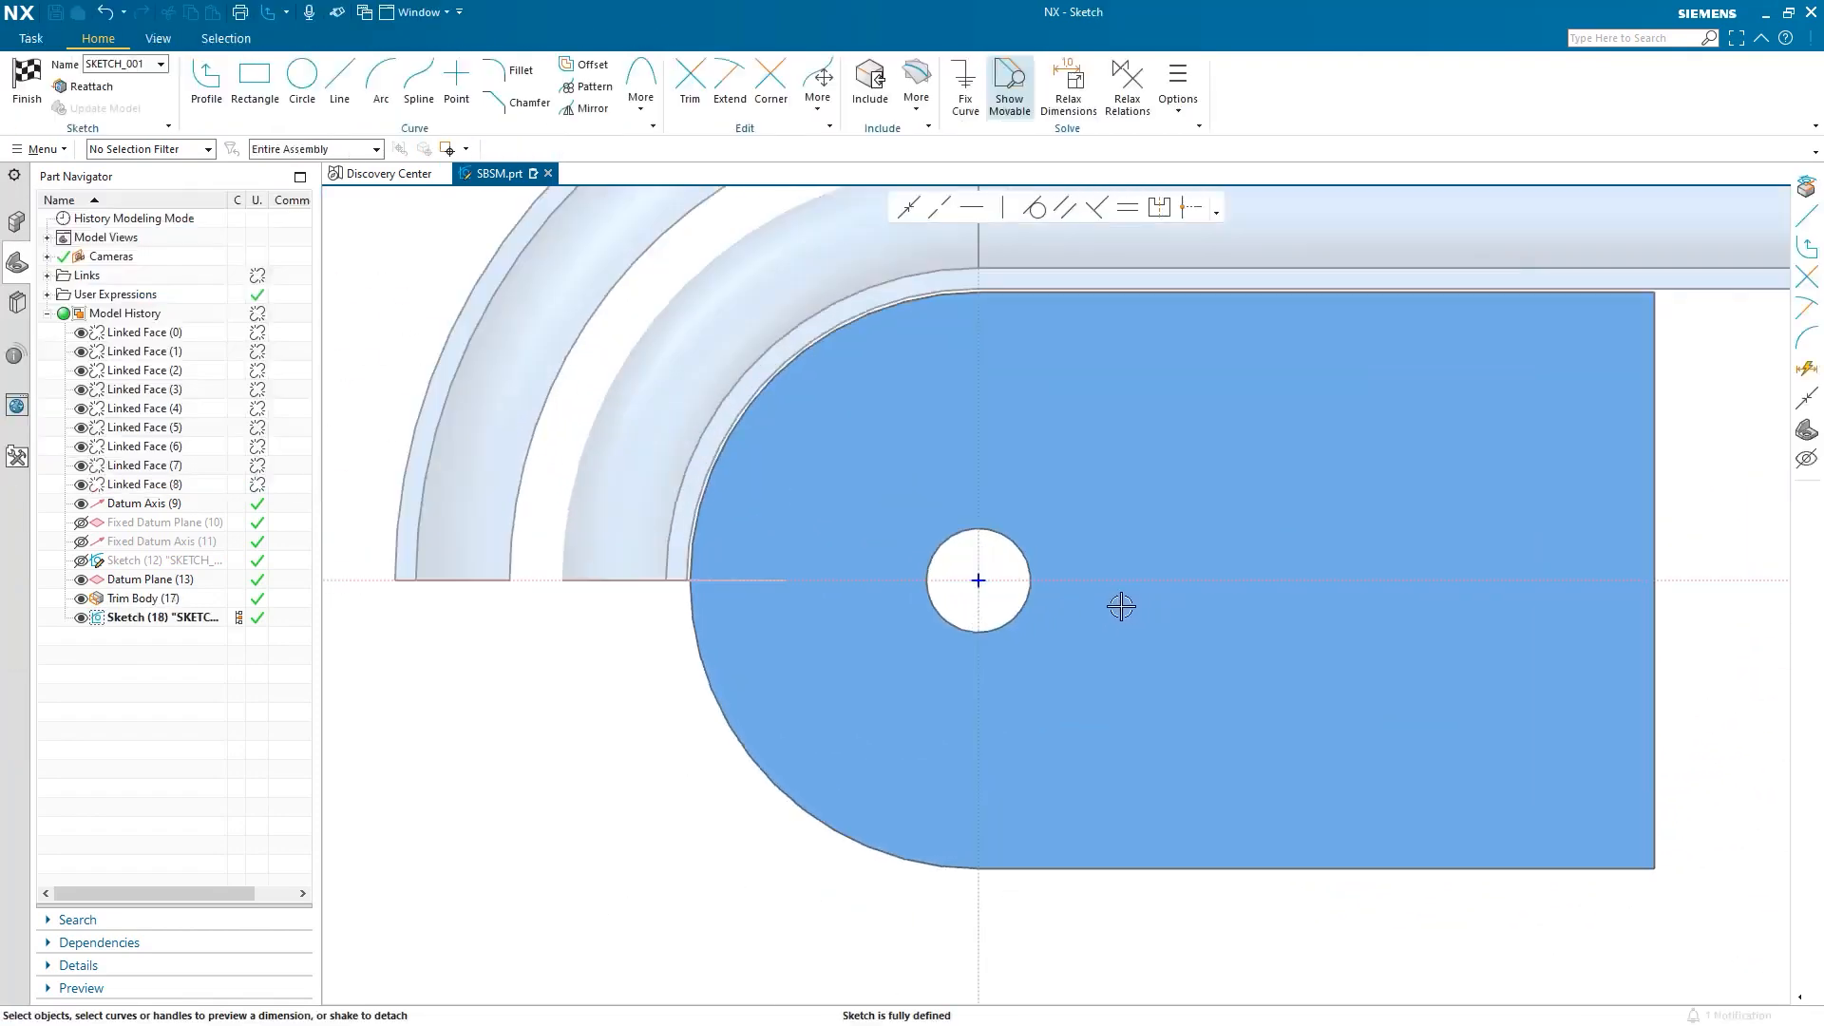
pyautogui.click(916, 95)
pyautogui.click(960, 151)
pyautogui.click(1226, 293)
pyautogui.click(1655, 366)
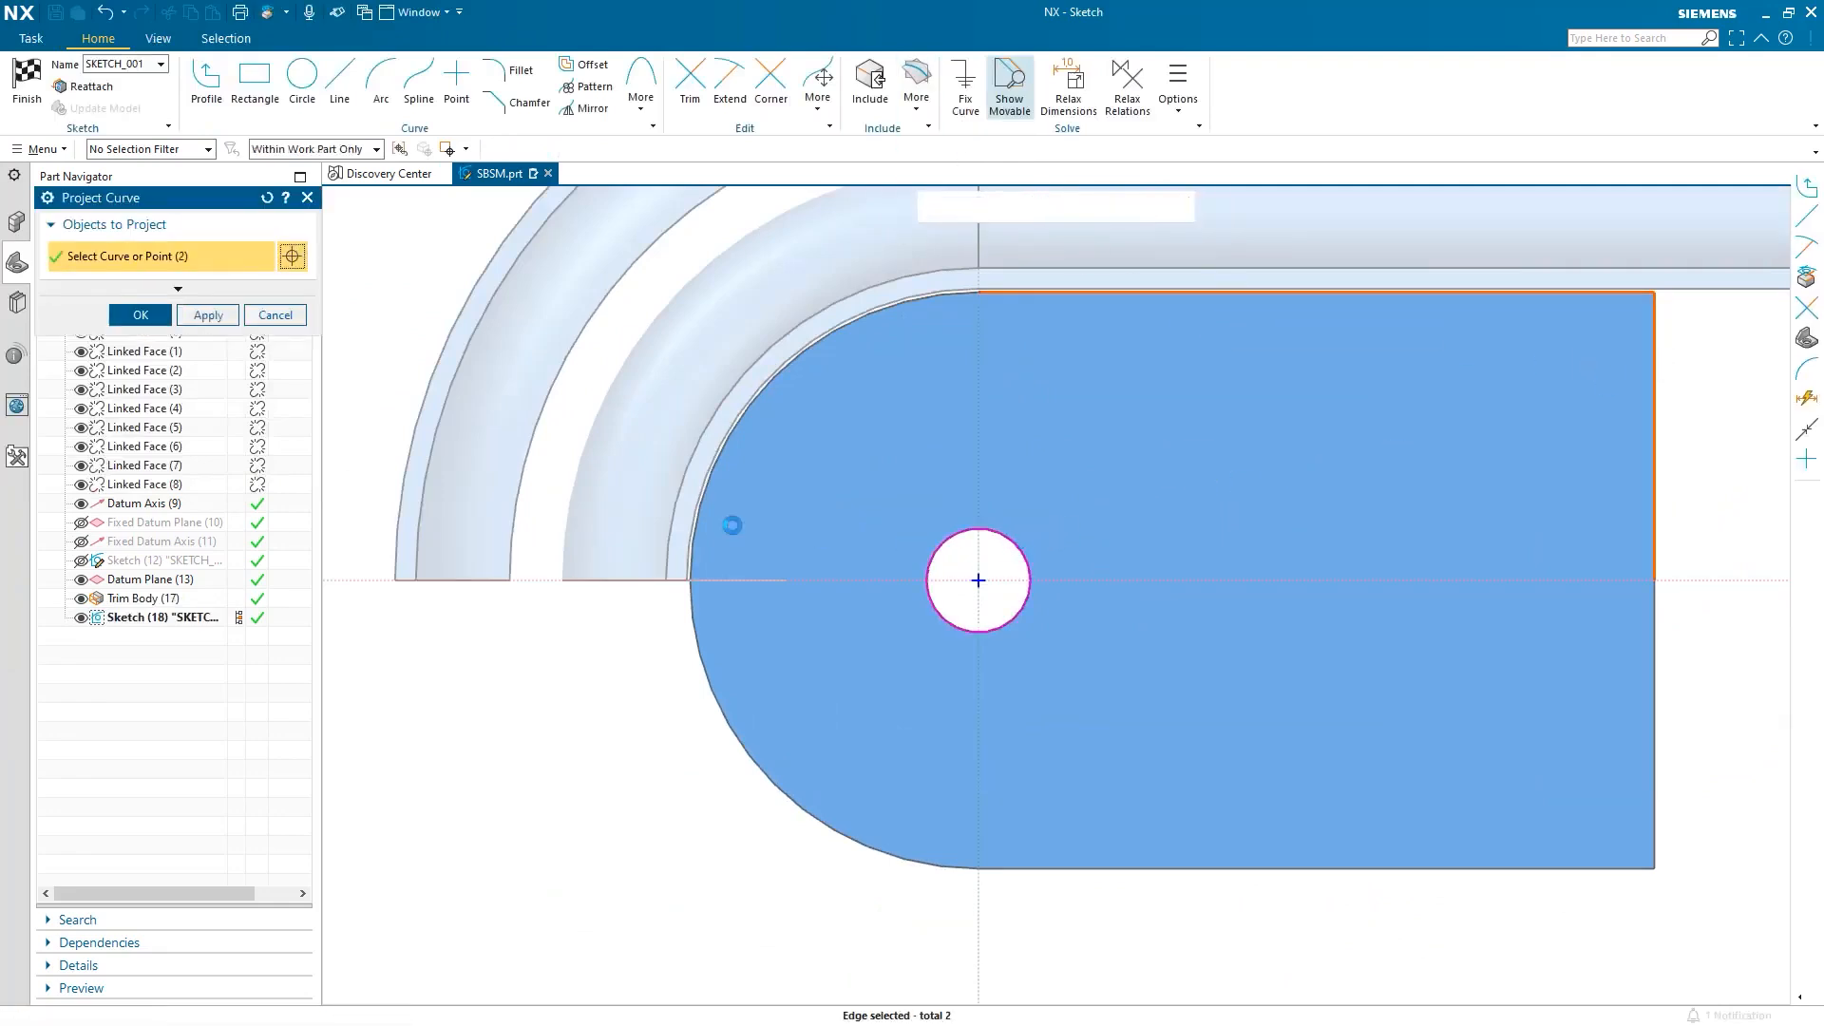
pyautogui.click(141, 314)
# Draw a stepped line profile from the plate's right edge through the circle's centreline to the top edge.
pyautogui.click(207, 86)
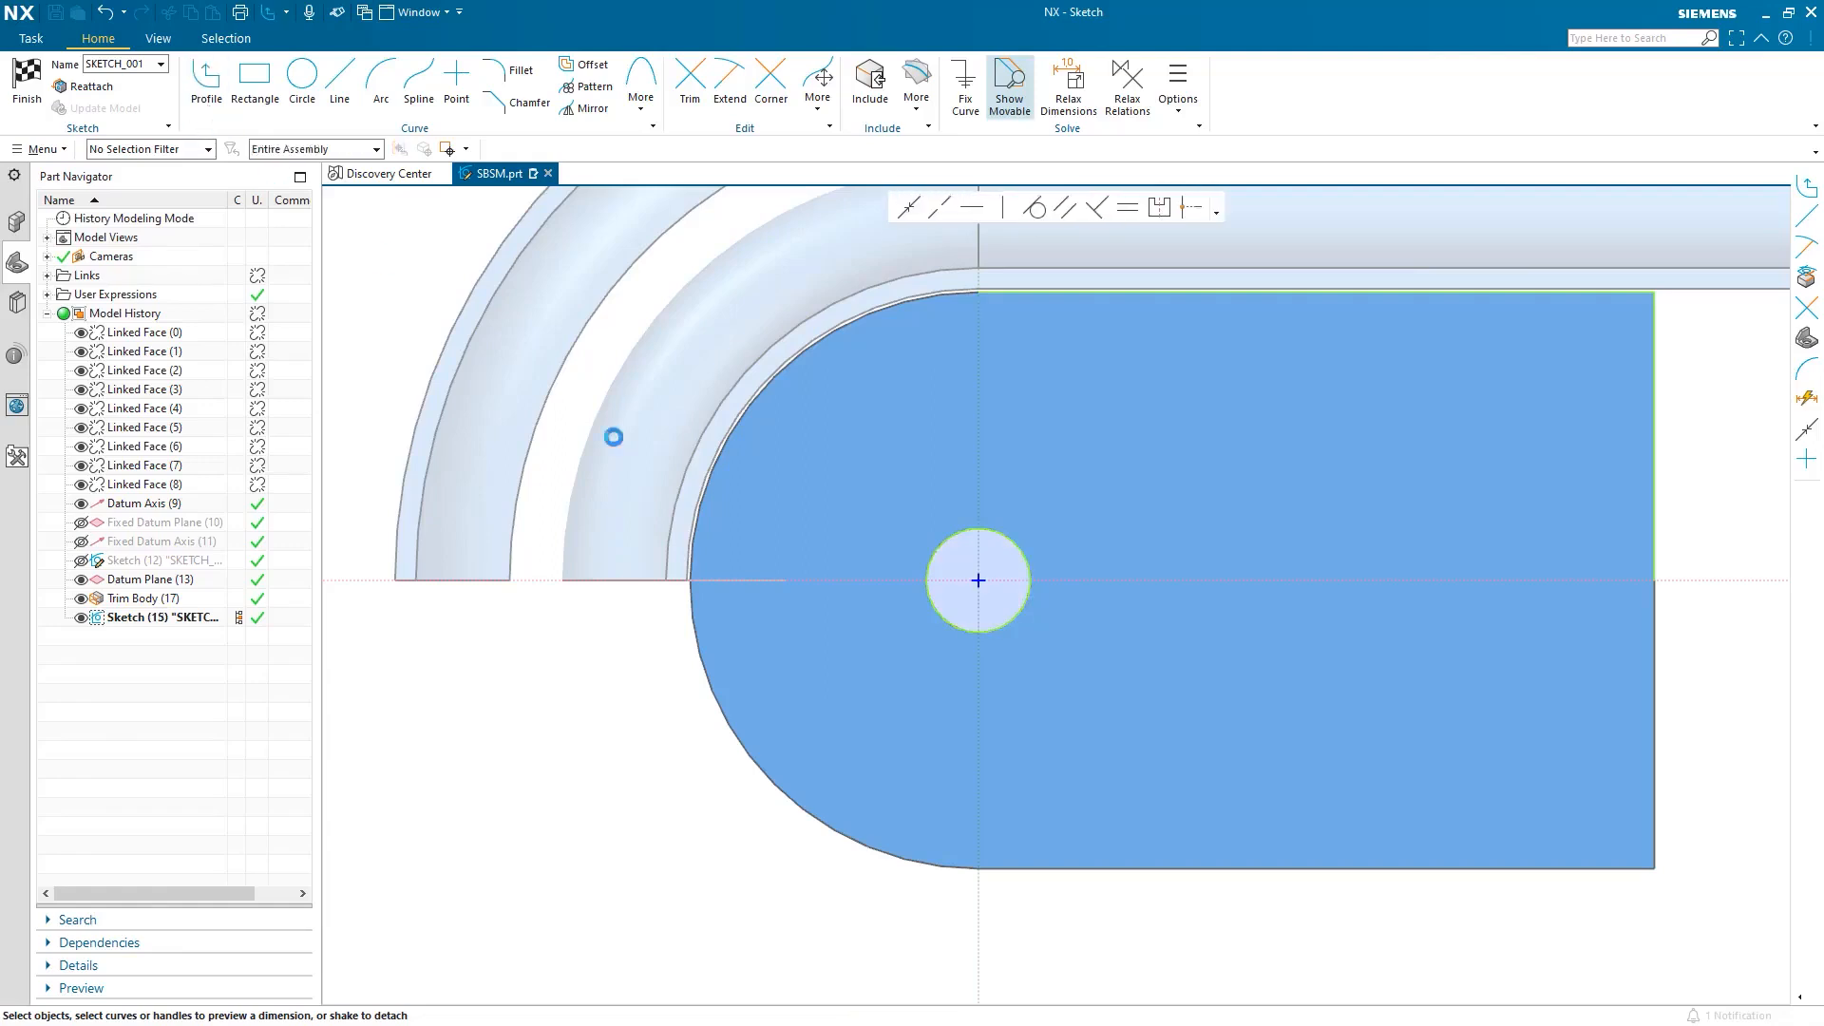
pyautogui.click(1655, 580)
pyautogui.click(743, 583)
pyautogui.scroll(3, 741, 488)
pyautogui.click(742, 422)
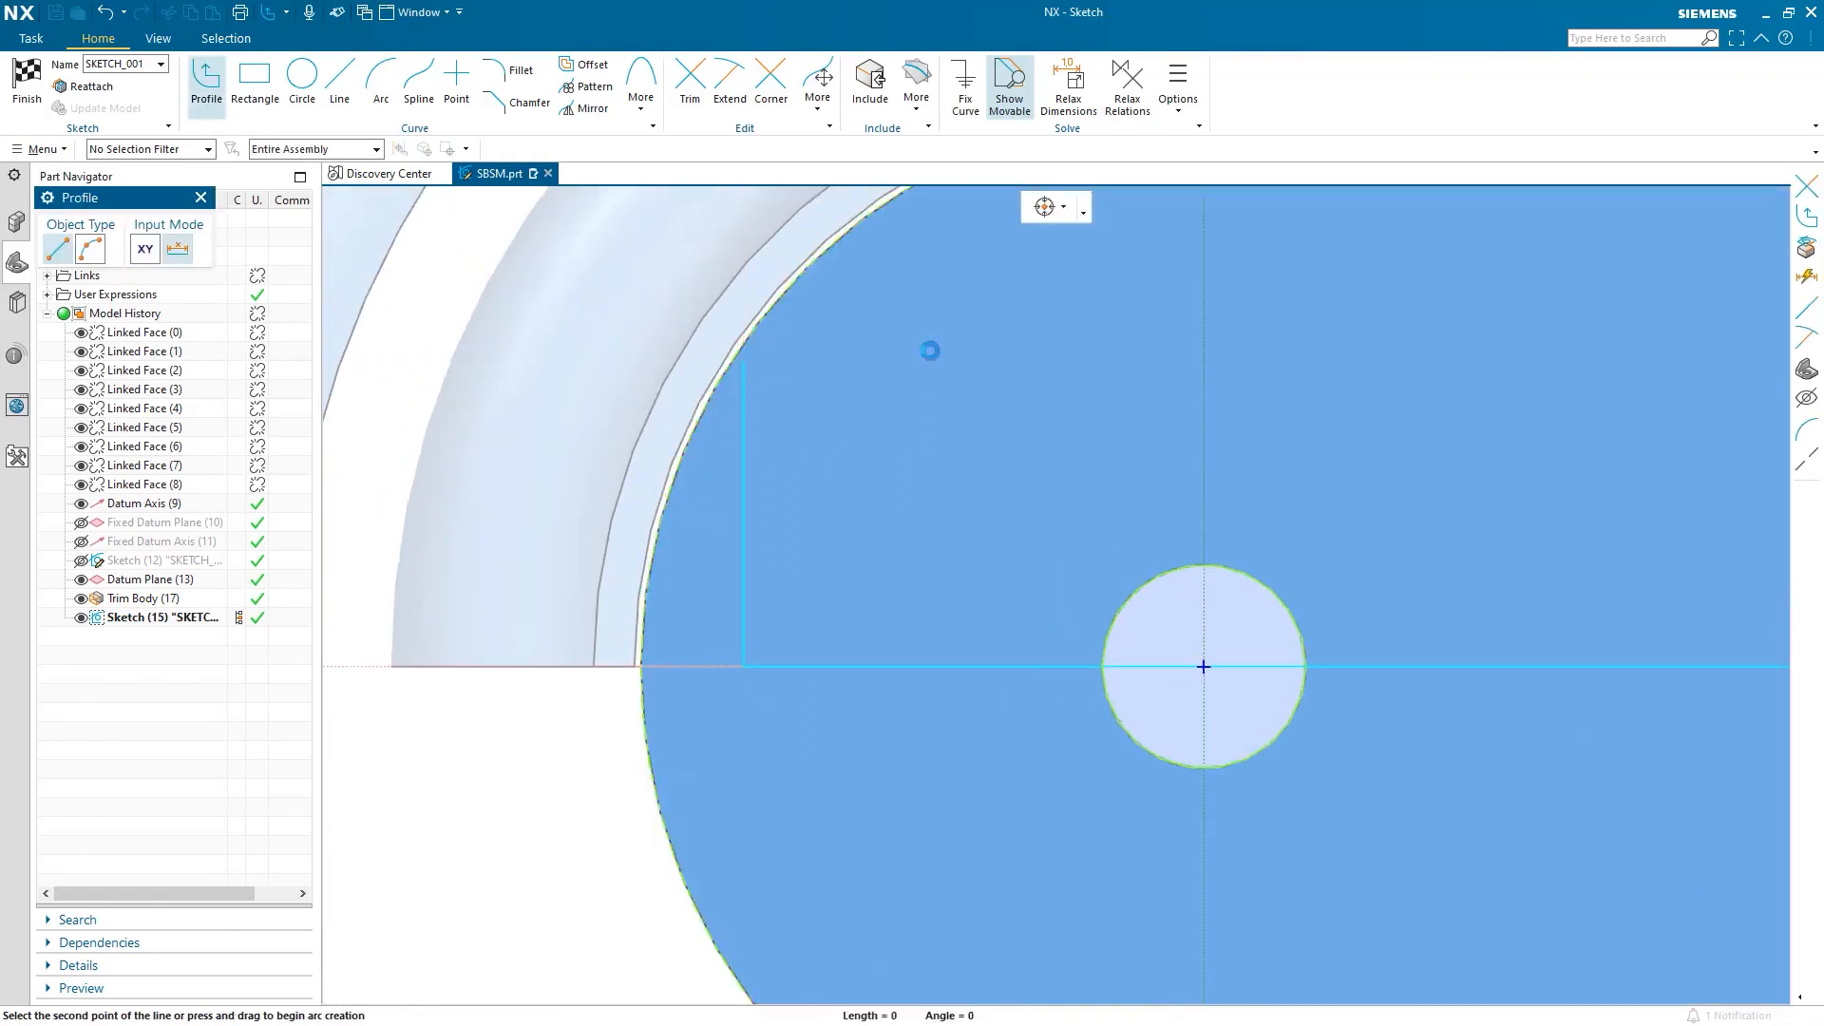
pyautogui.scroll(-3, 1197, 356)
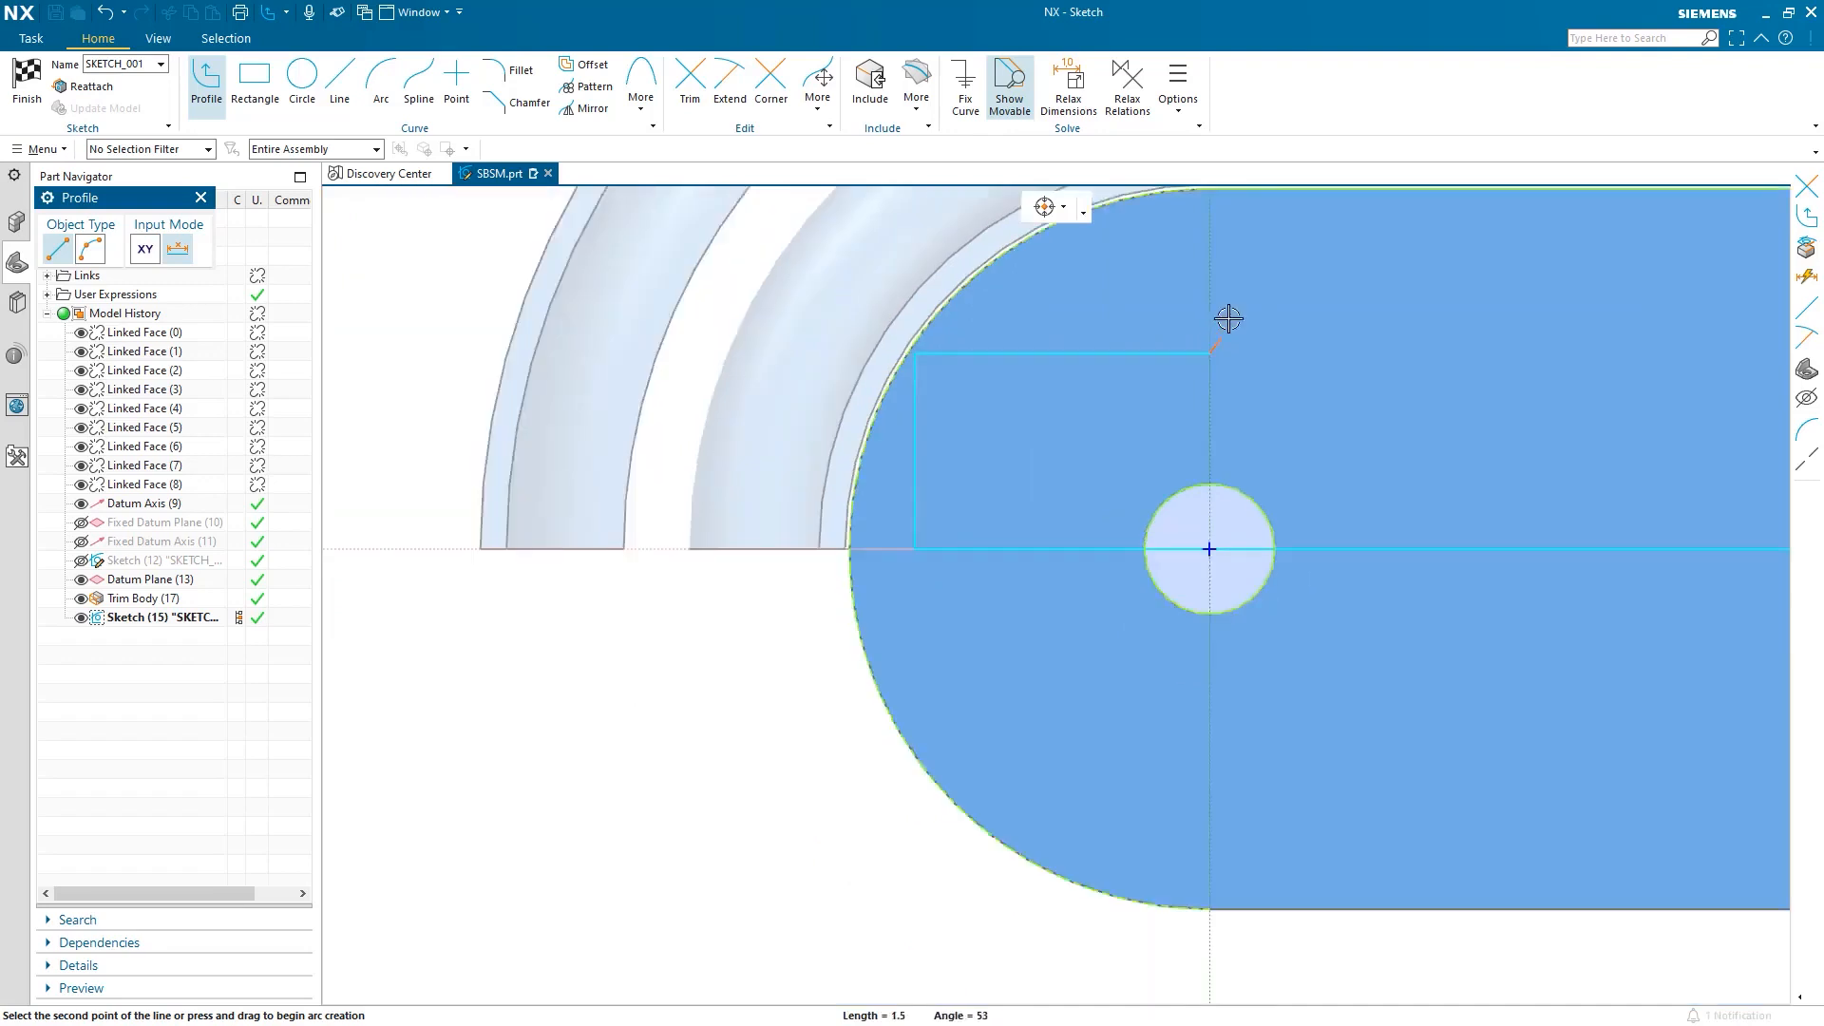
pyautogui.click(1204, 361)
pyautogui.click(1210, 219)
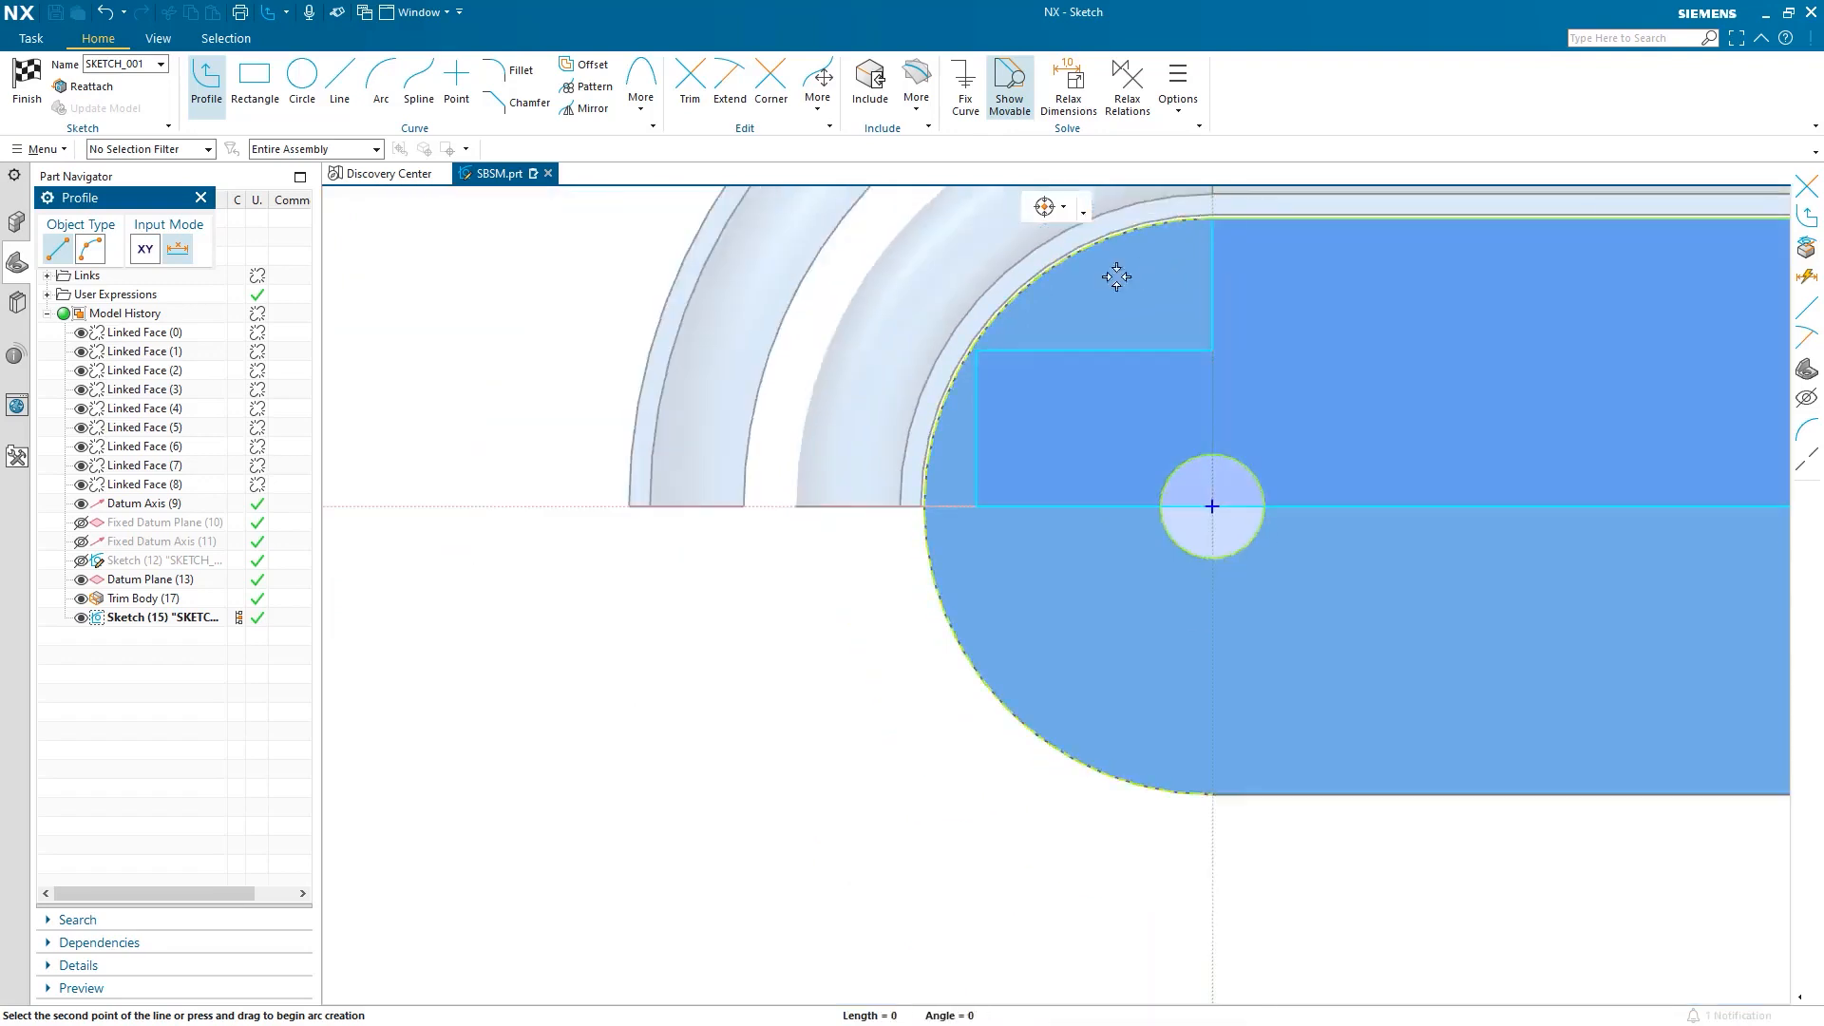
# Trim away the circle's unwanted arc and create the 2 mm base tab.
pyautogui.click(690, 80)
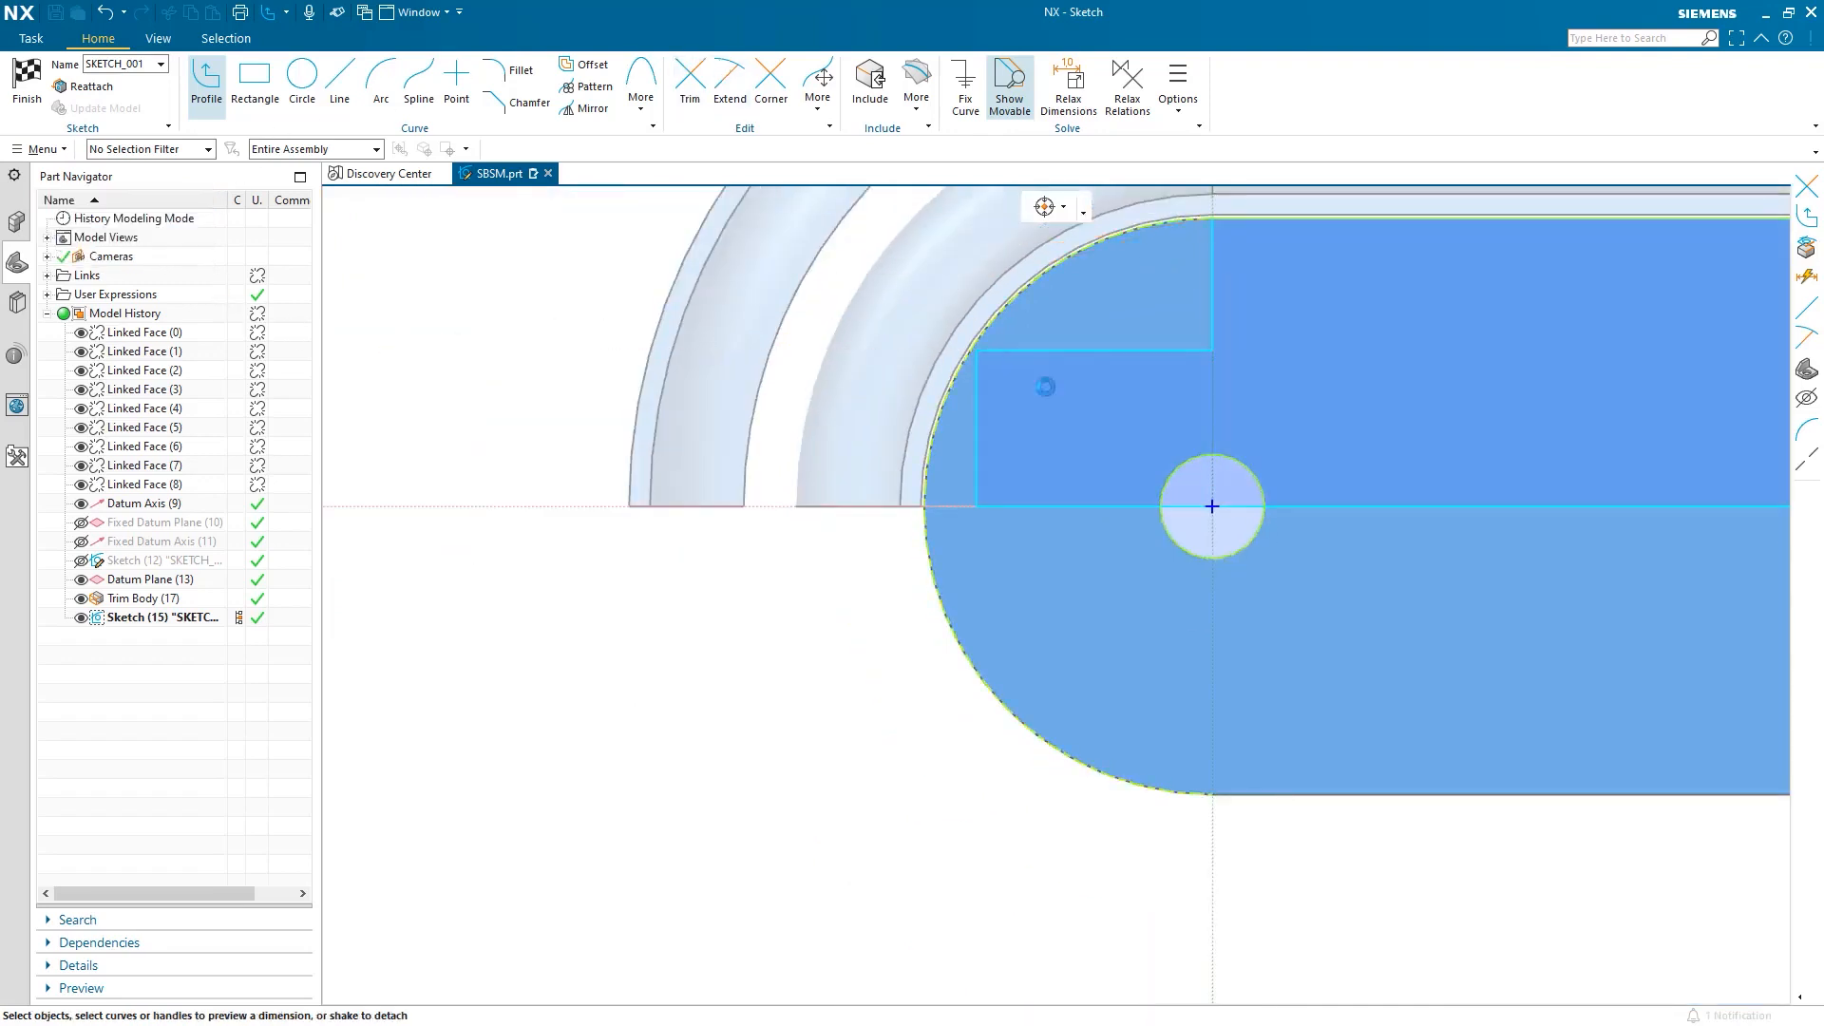
pyautogui.moveTo(1278, 561); pyautogui.dragTo(1242, 482)
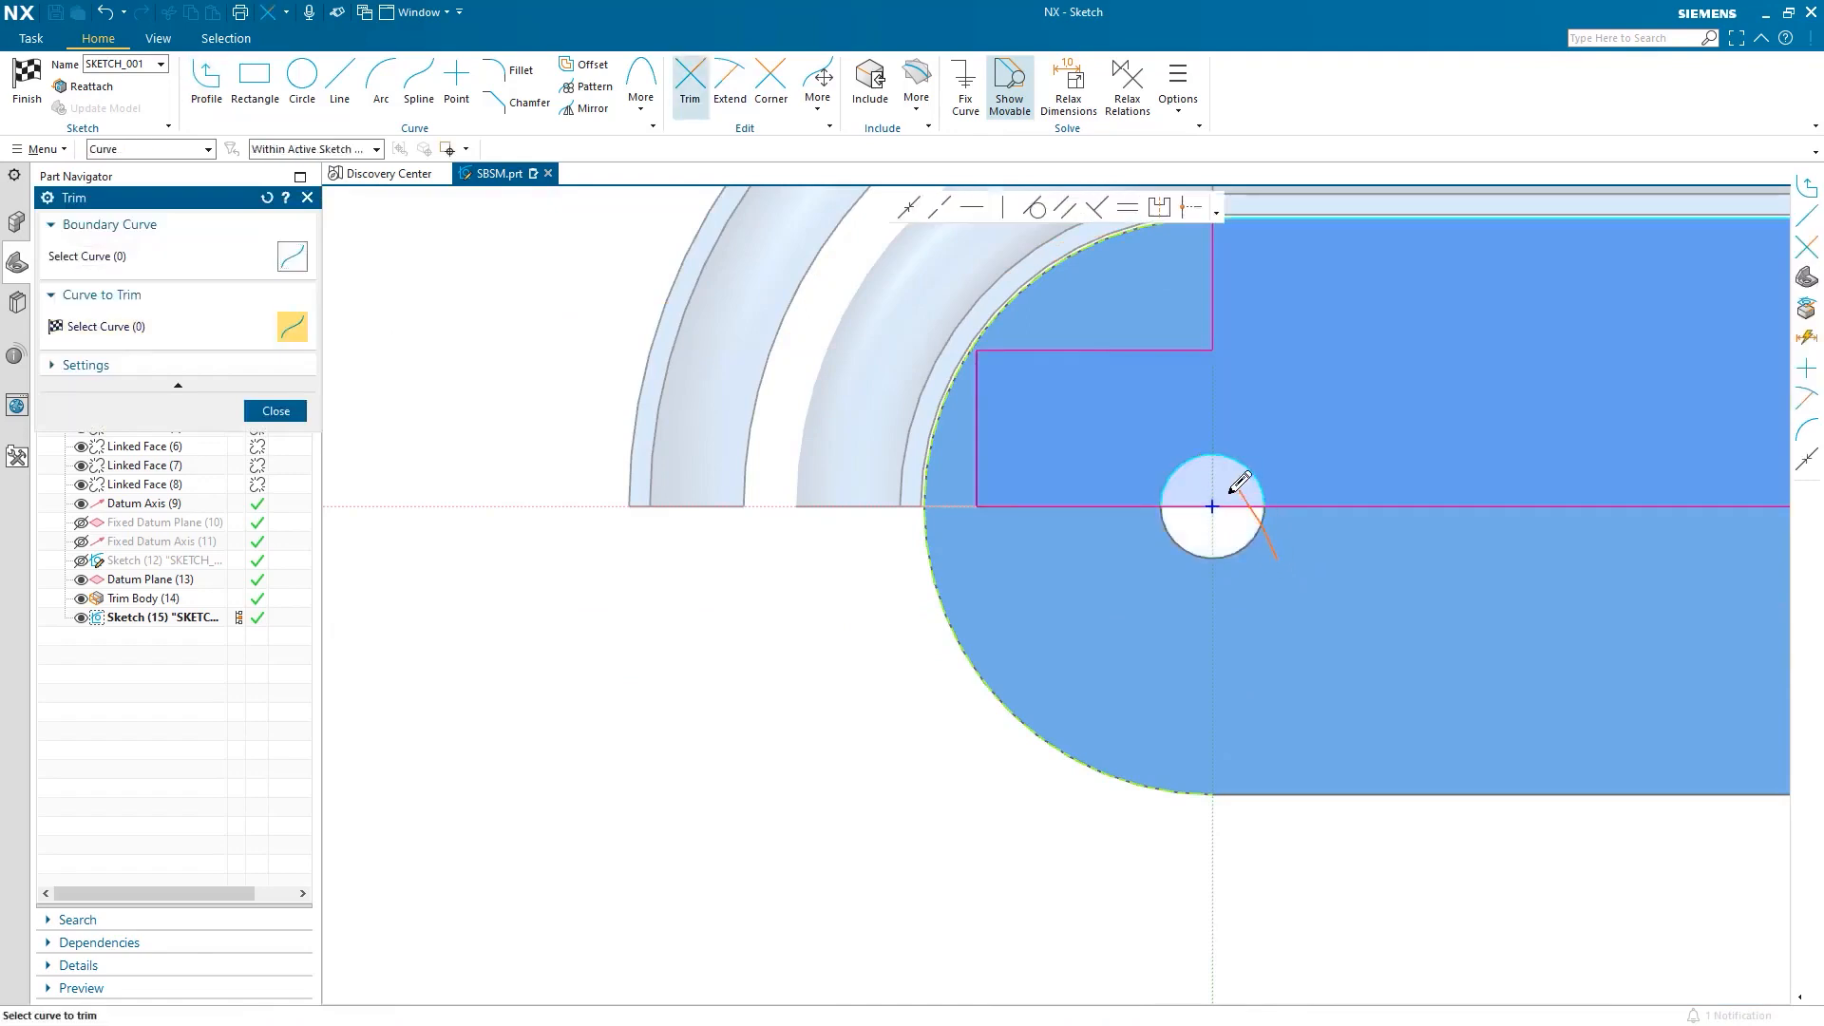
pyautogui.moveTo(1159, 533); pyautogui.dragTo(1160, 542)
pyautogui.click(27, 80)
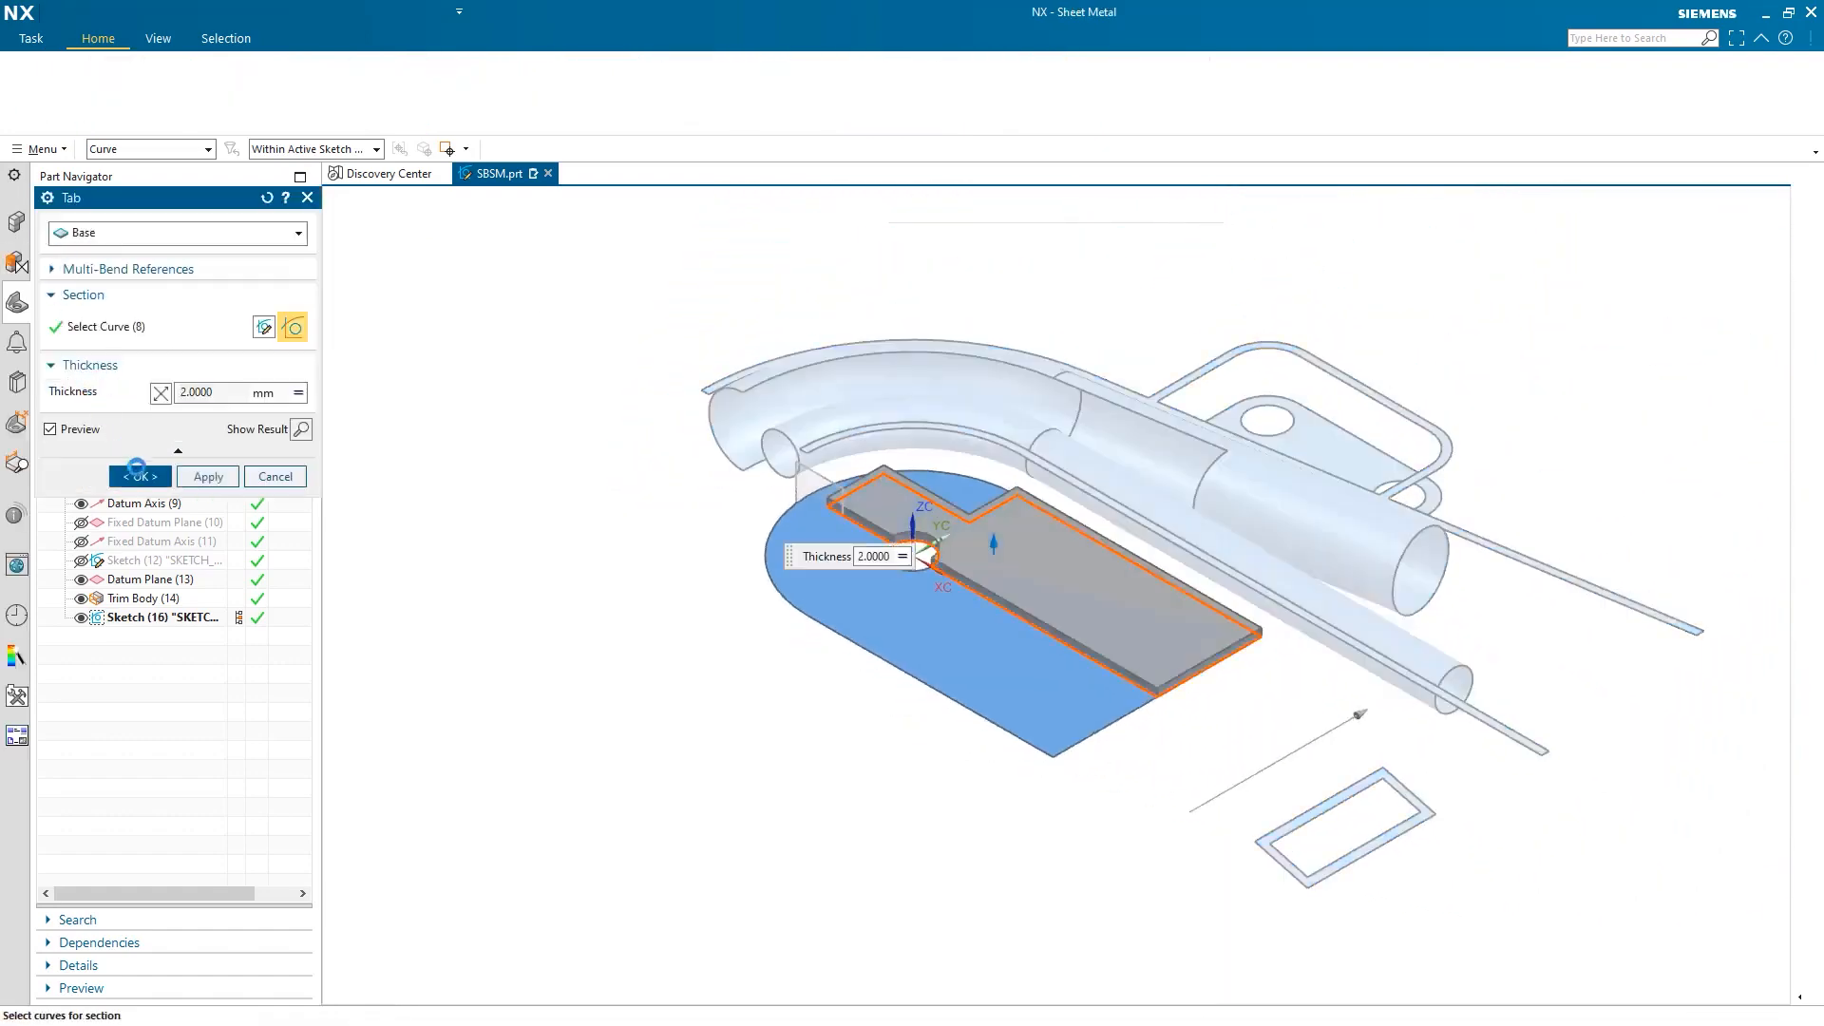
pyautogui.click(136, 472)
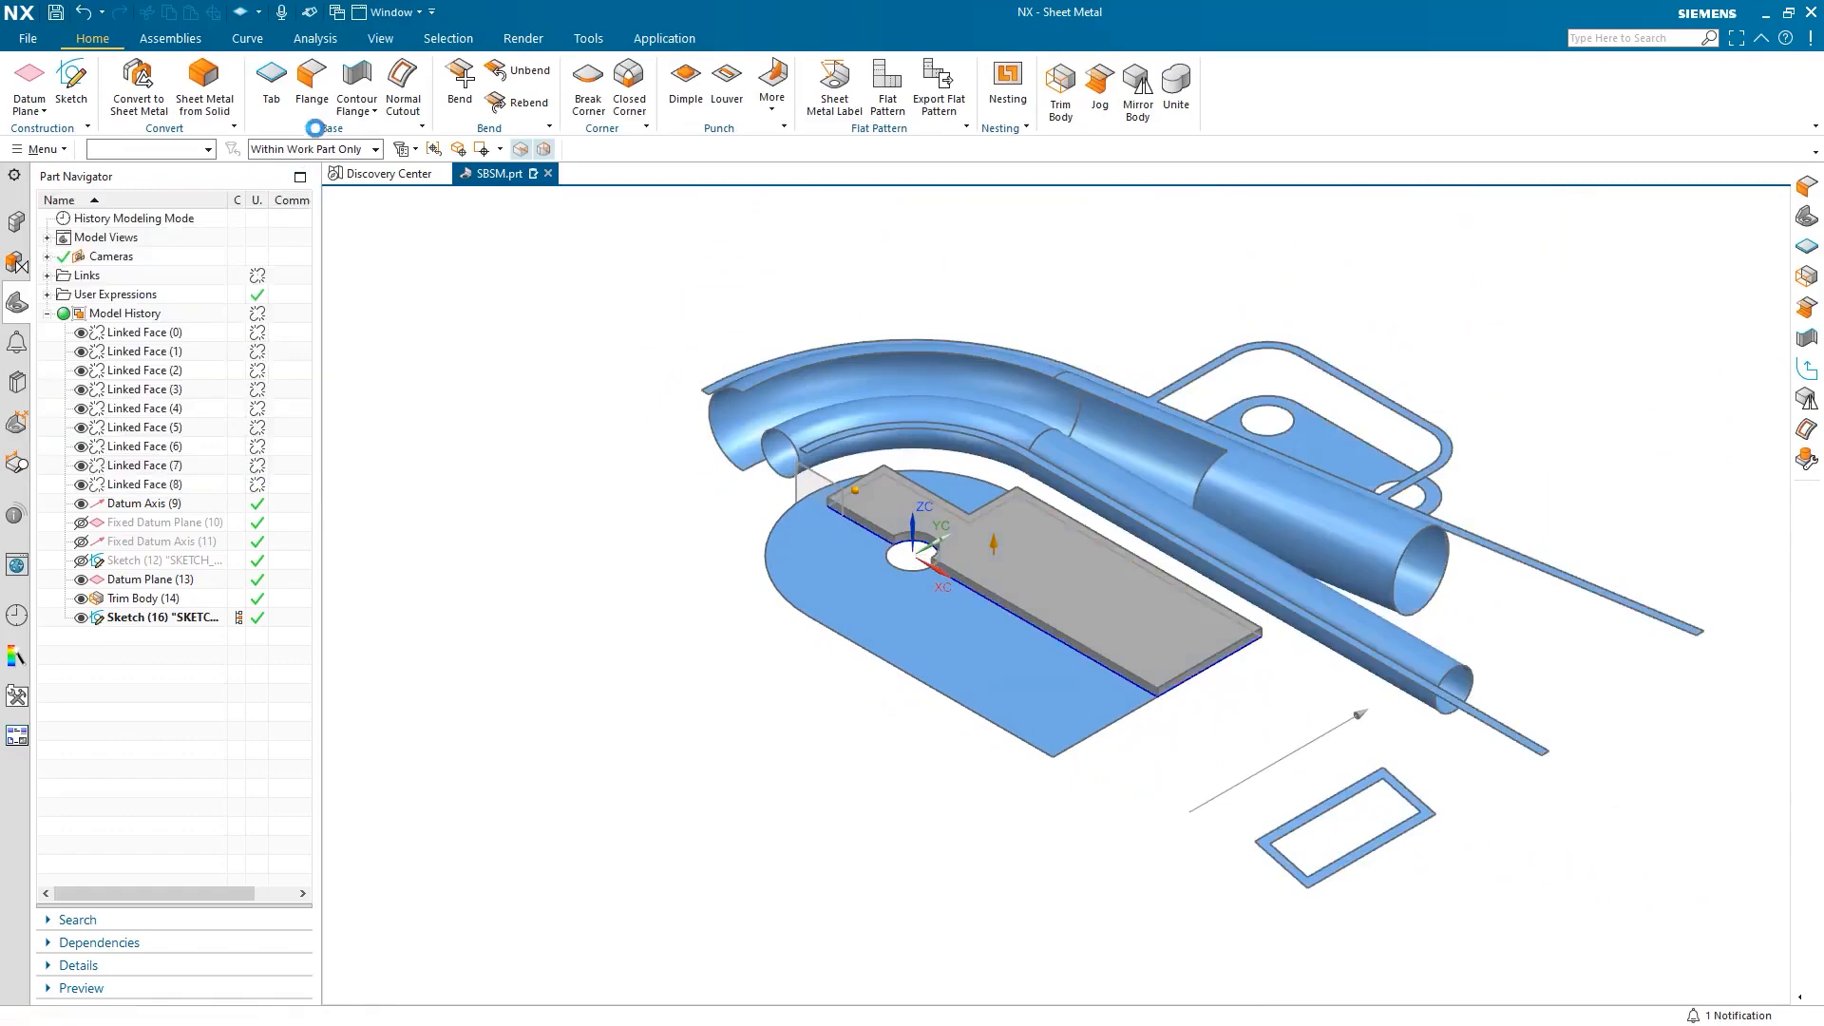
# Add two 12 mm, 90° flanges, on the tab's long edge and the first flange's top edge.
pyautogui.click(311, 95)
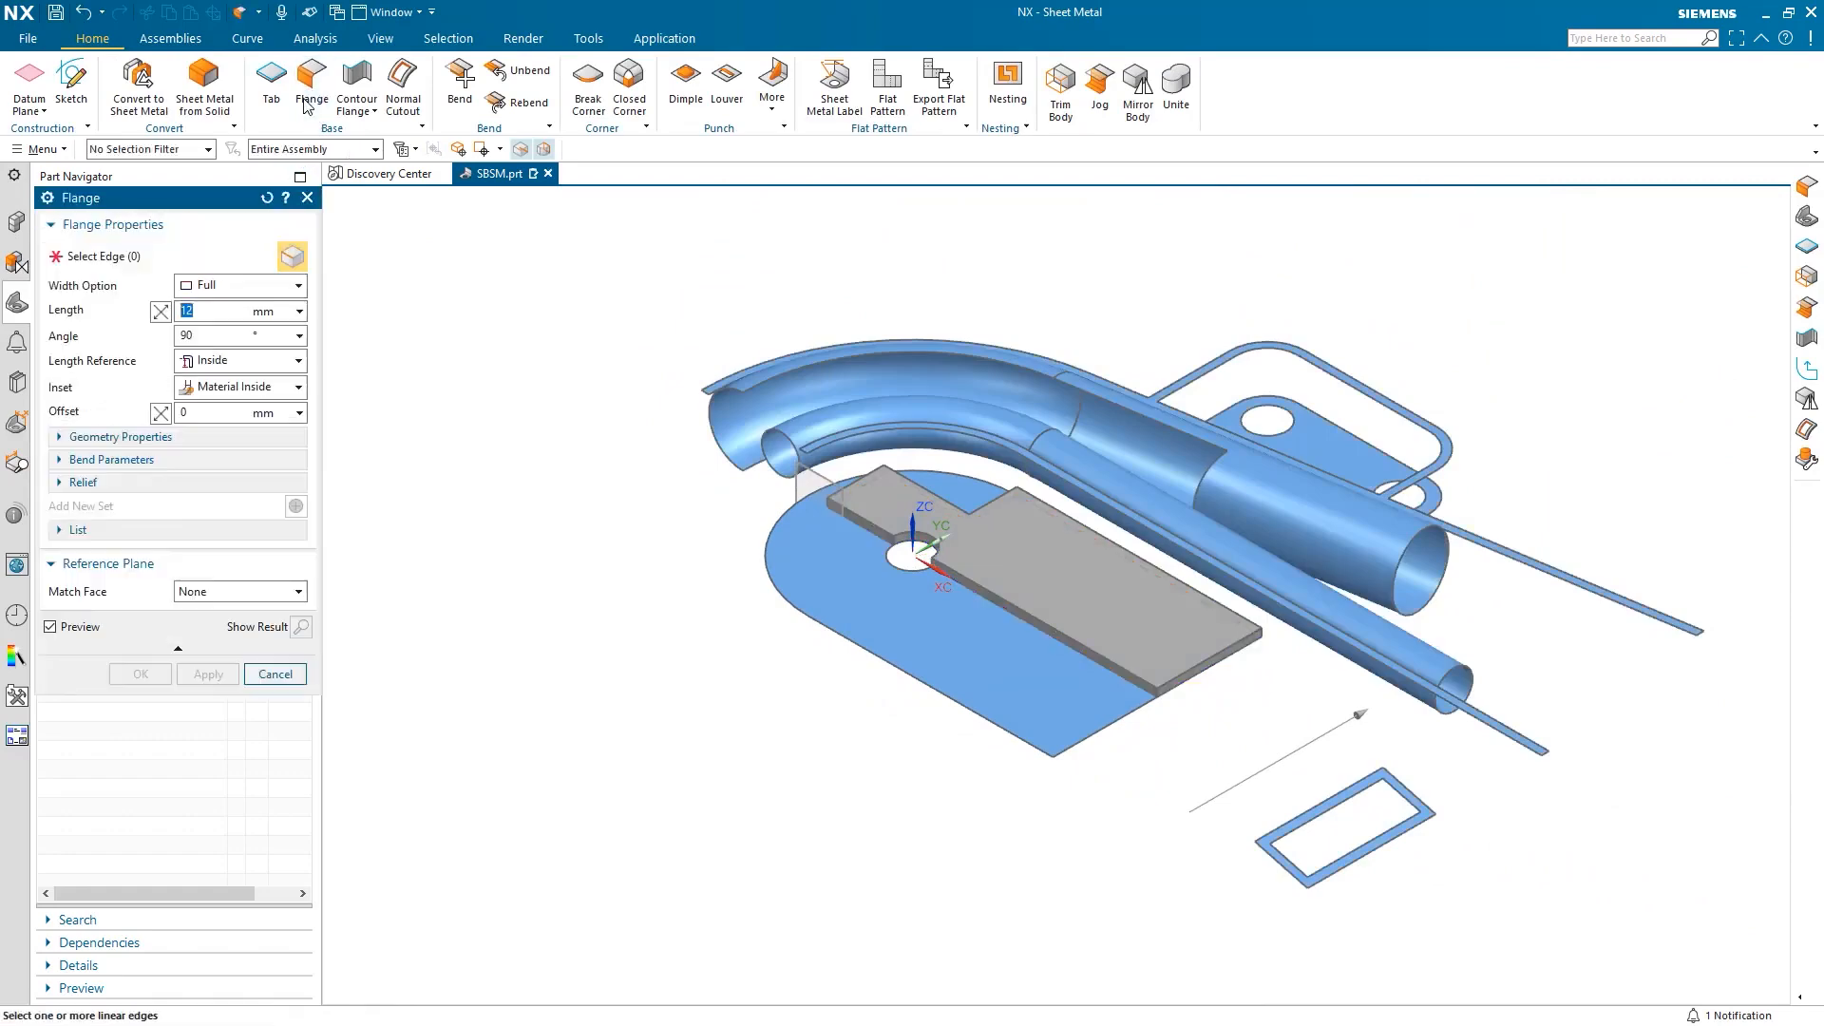
pyautogui.click(1051, 506)
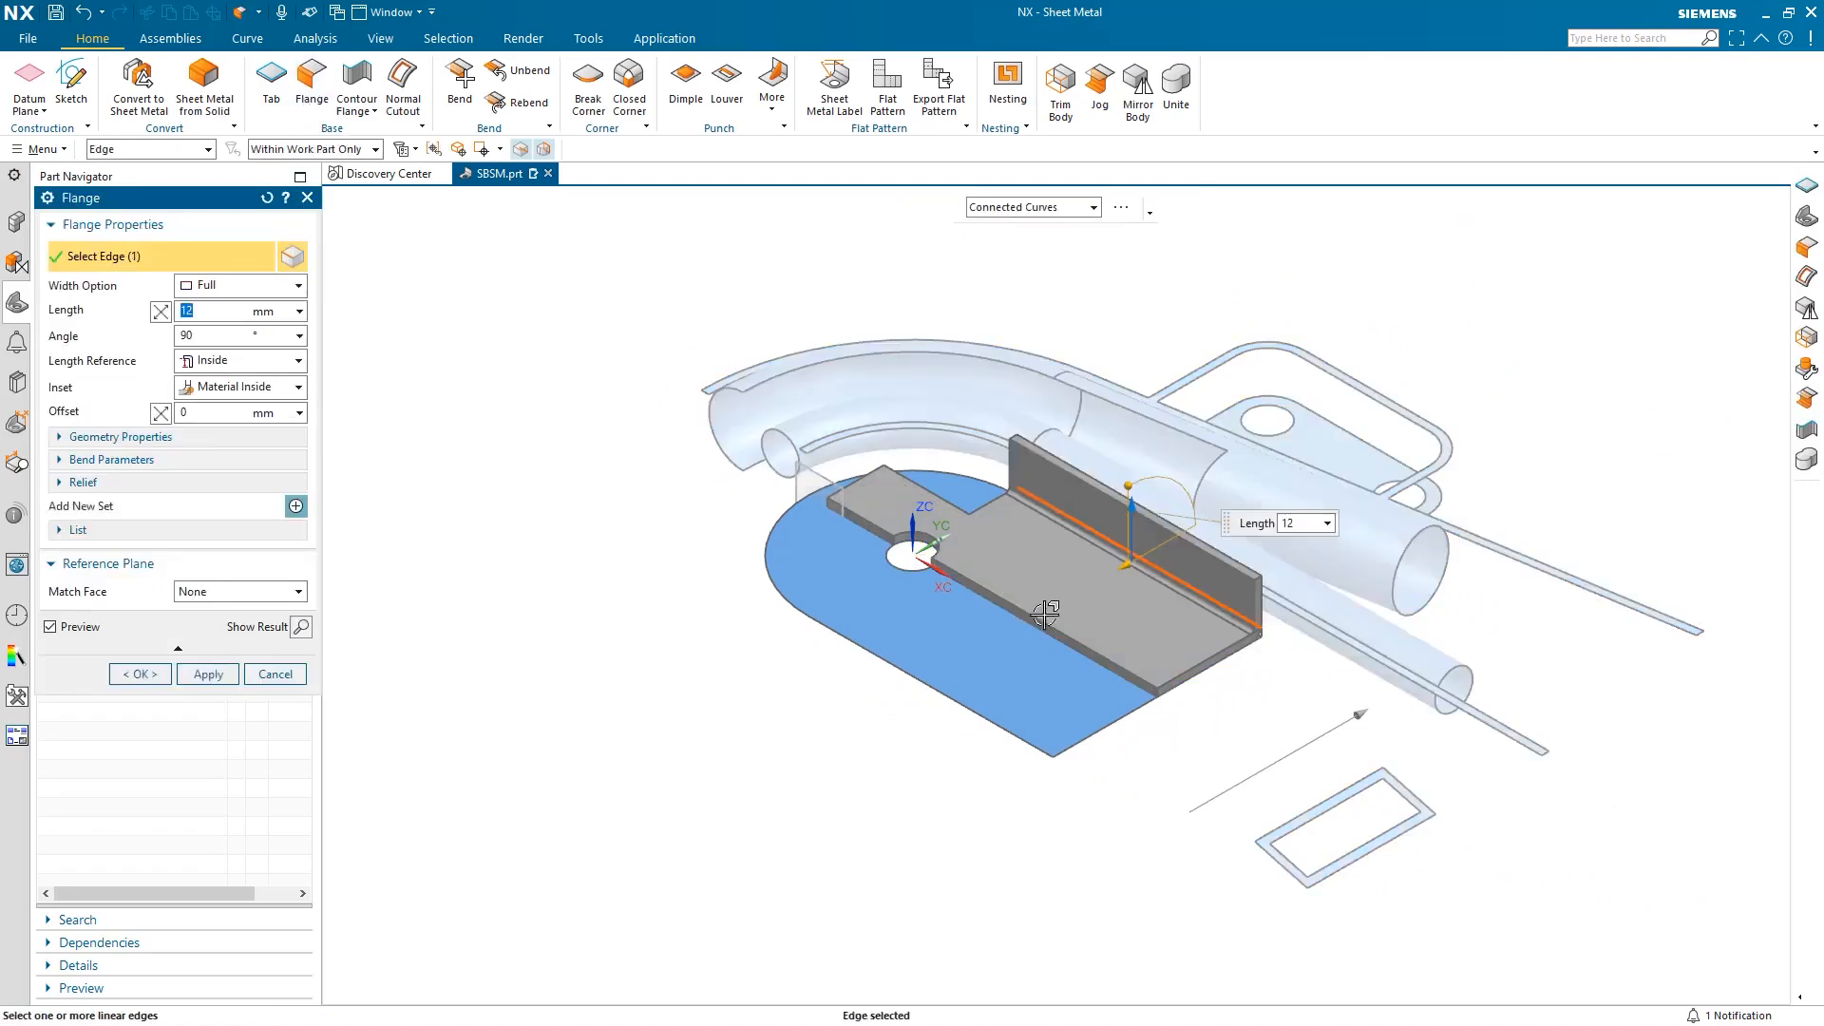
pyautogui.moveTo(1102, 656); pyautogui.dragTo(1081, 690, button='middle')
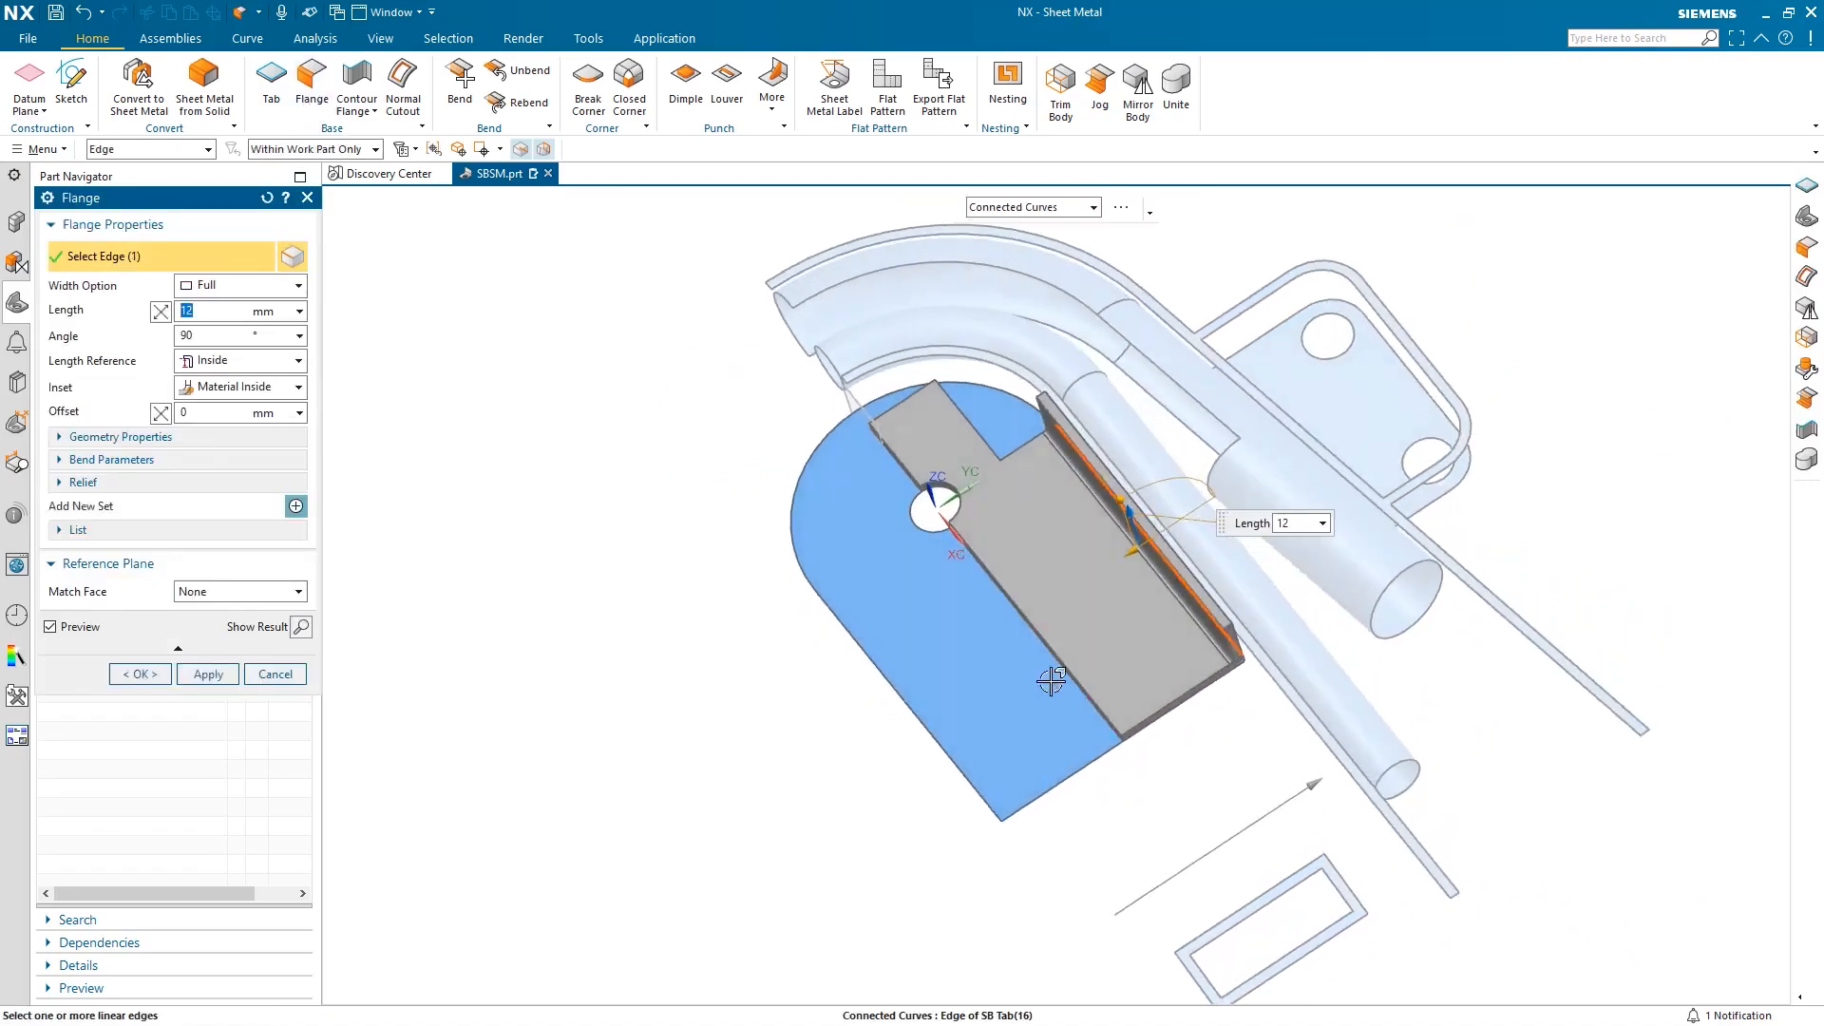
pyautogui.middleClick(1051, 681)
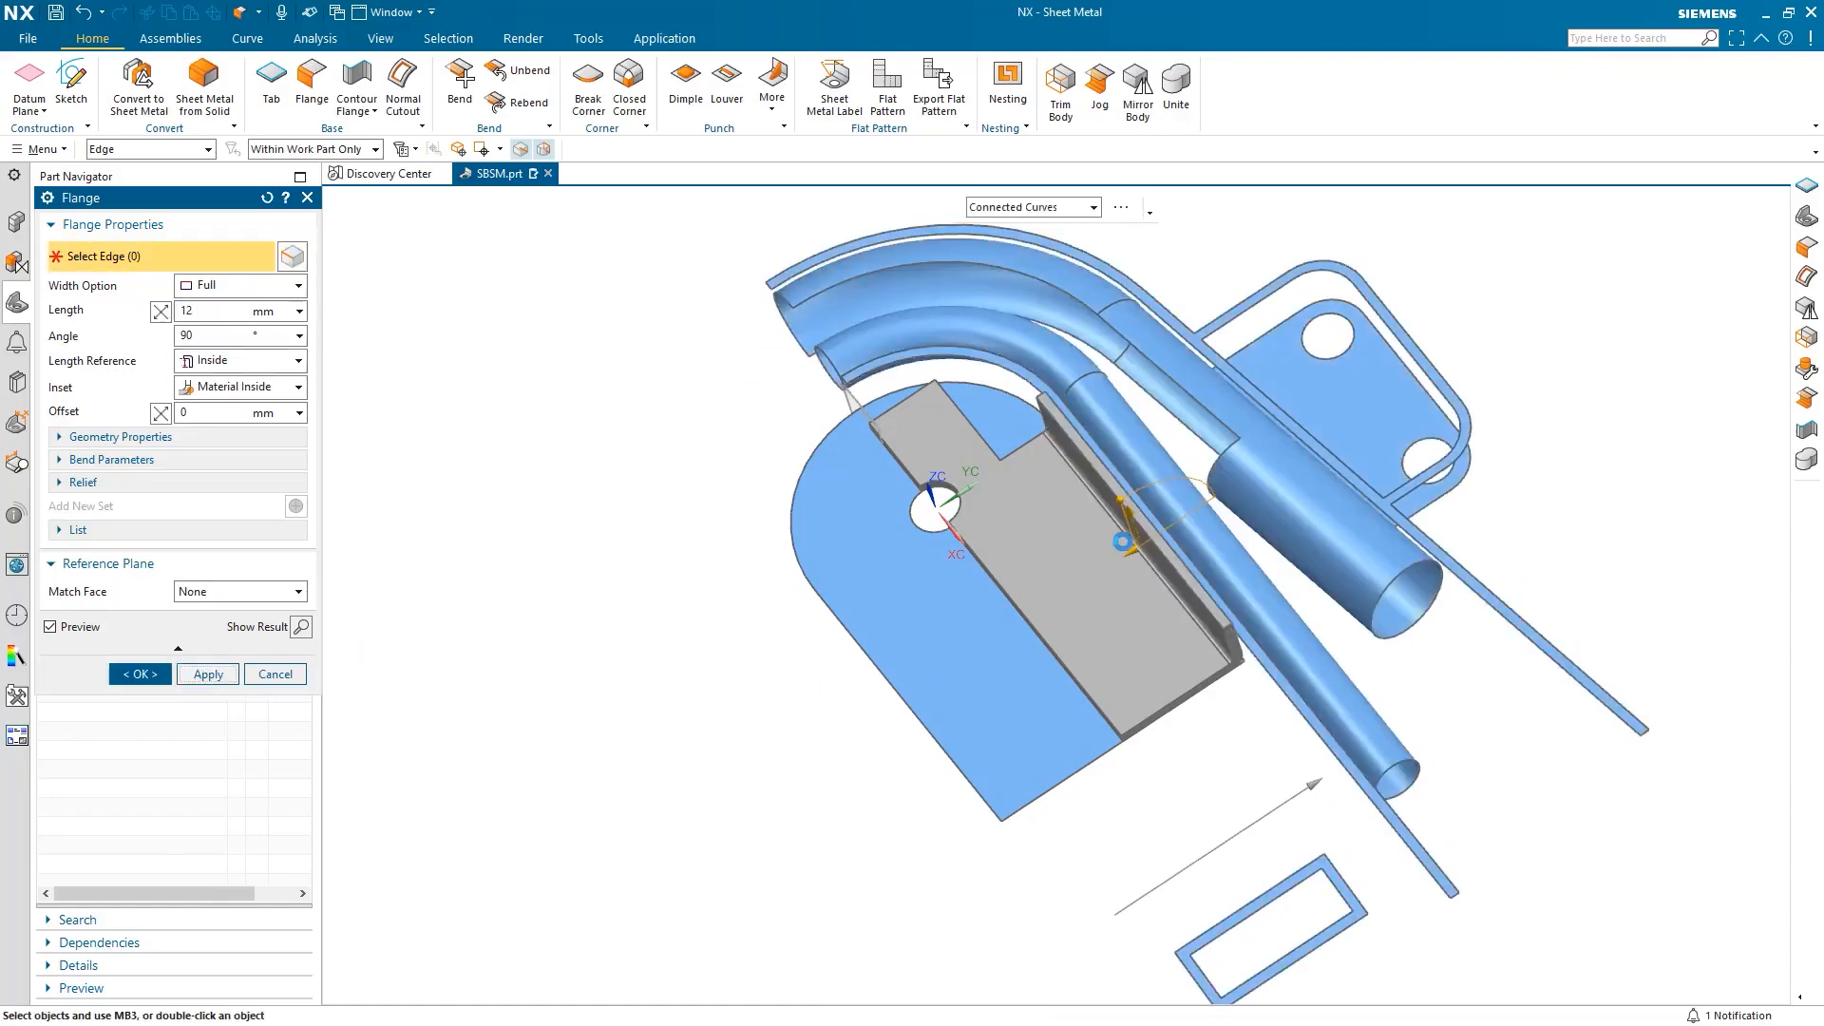
pyautogui.click(1115, 475)
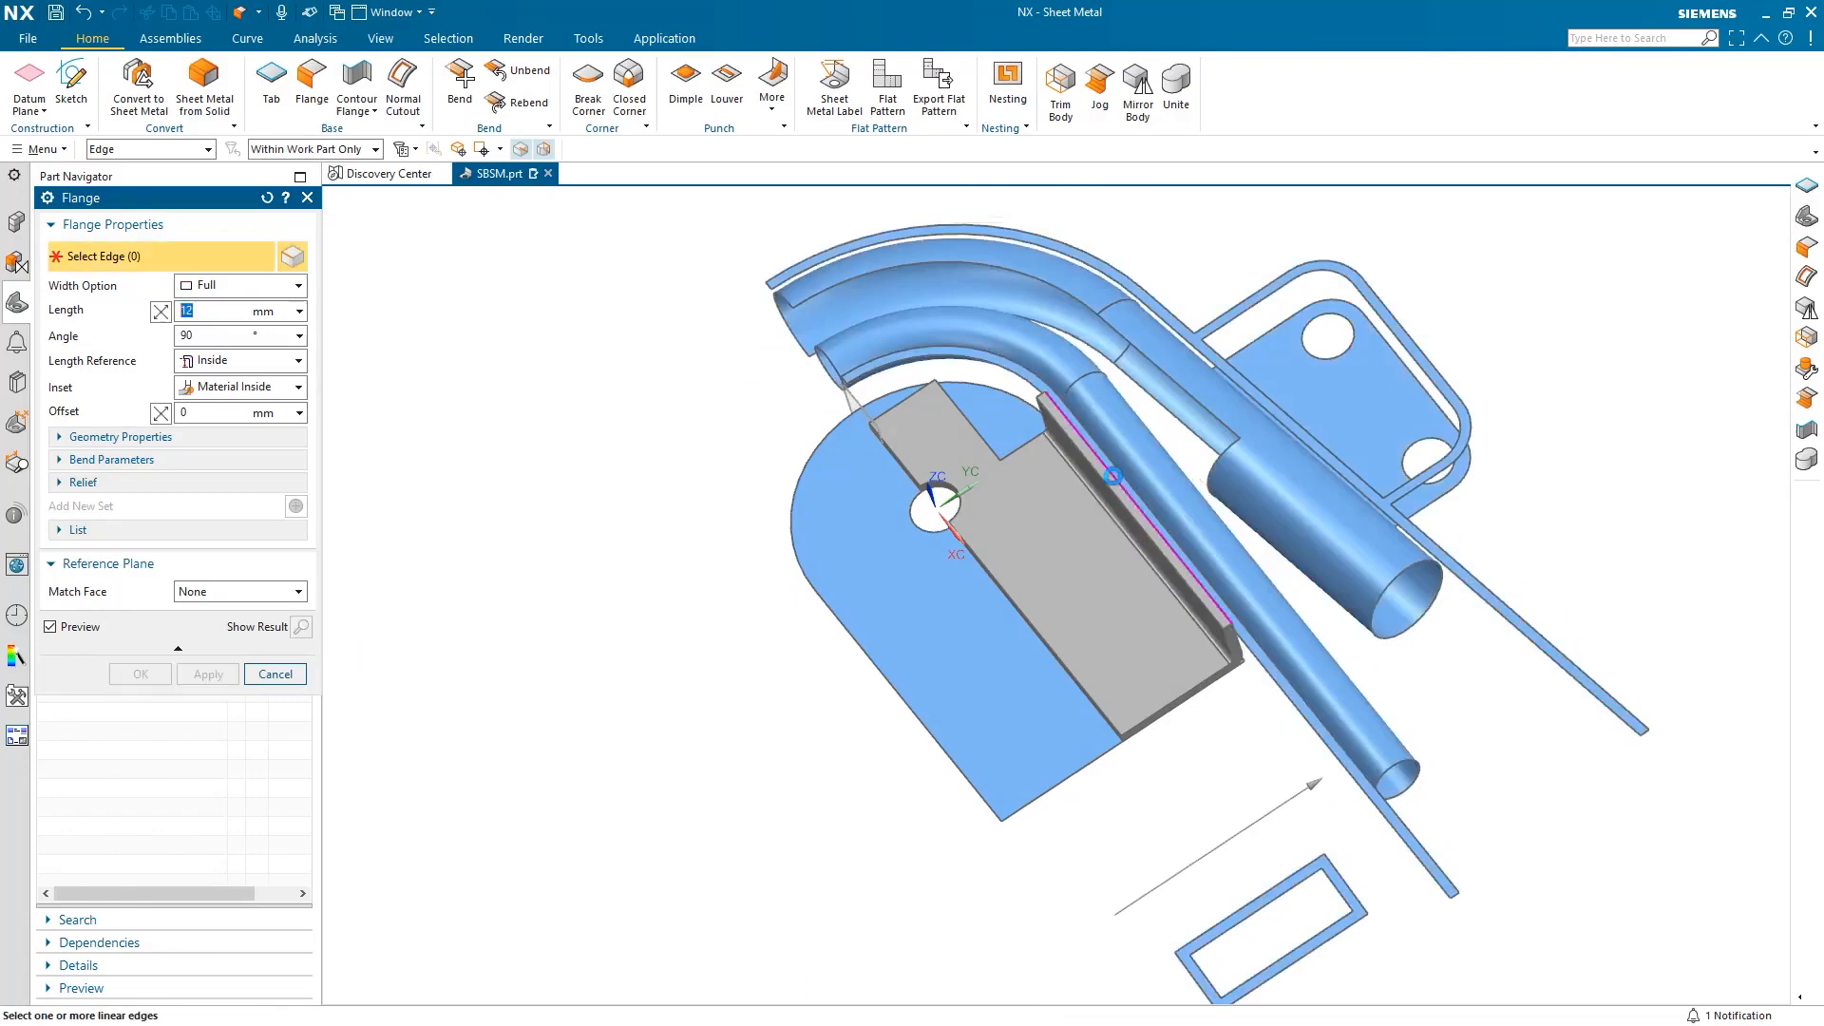
pyautogui.moveTo(1201, 725); pyautogui.dragTo(1200, 680, button='middle')
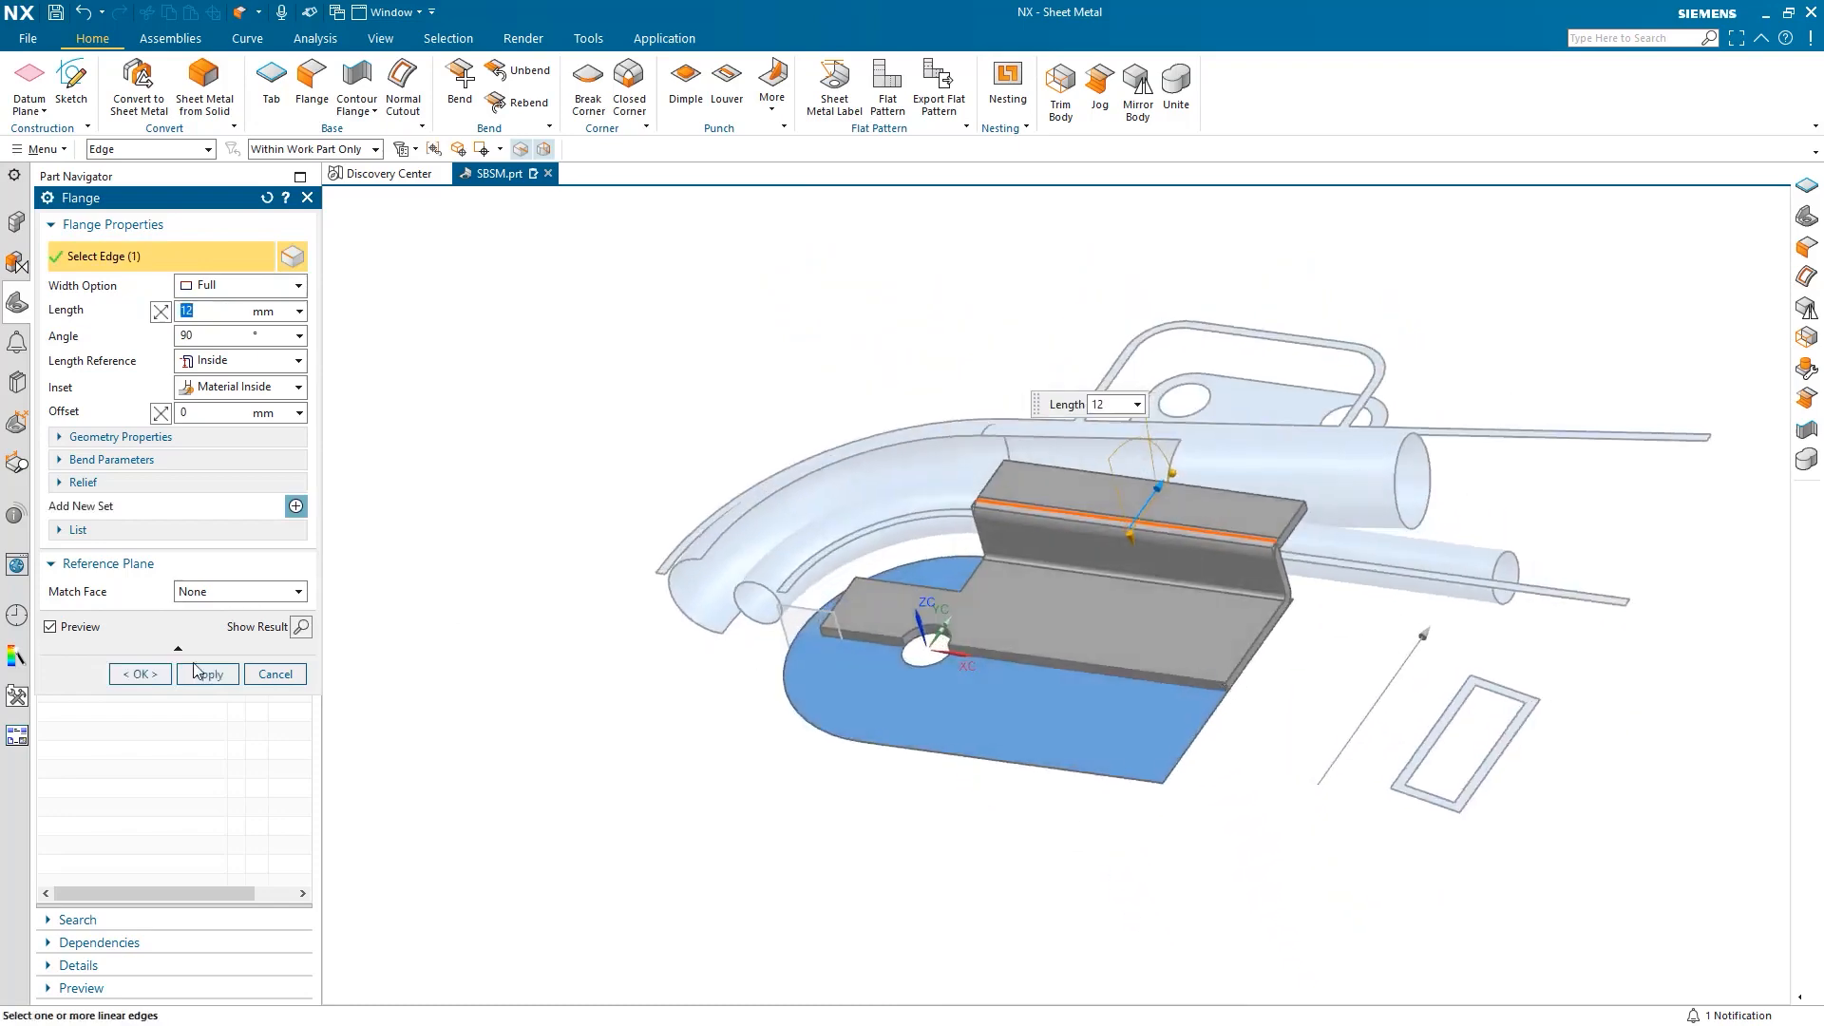
pyautogui.click(140, 673)
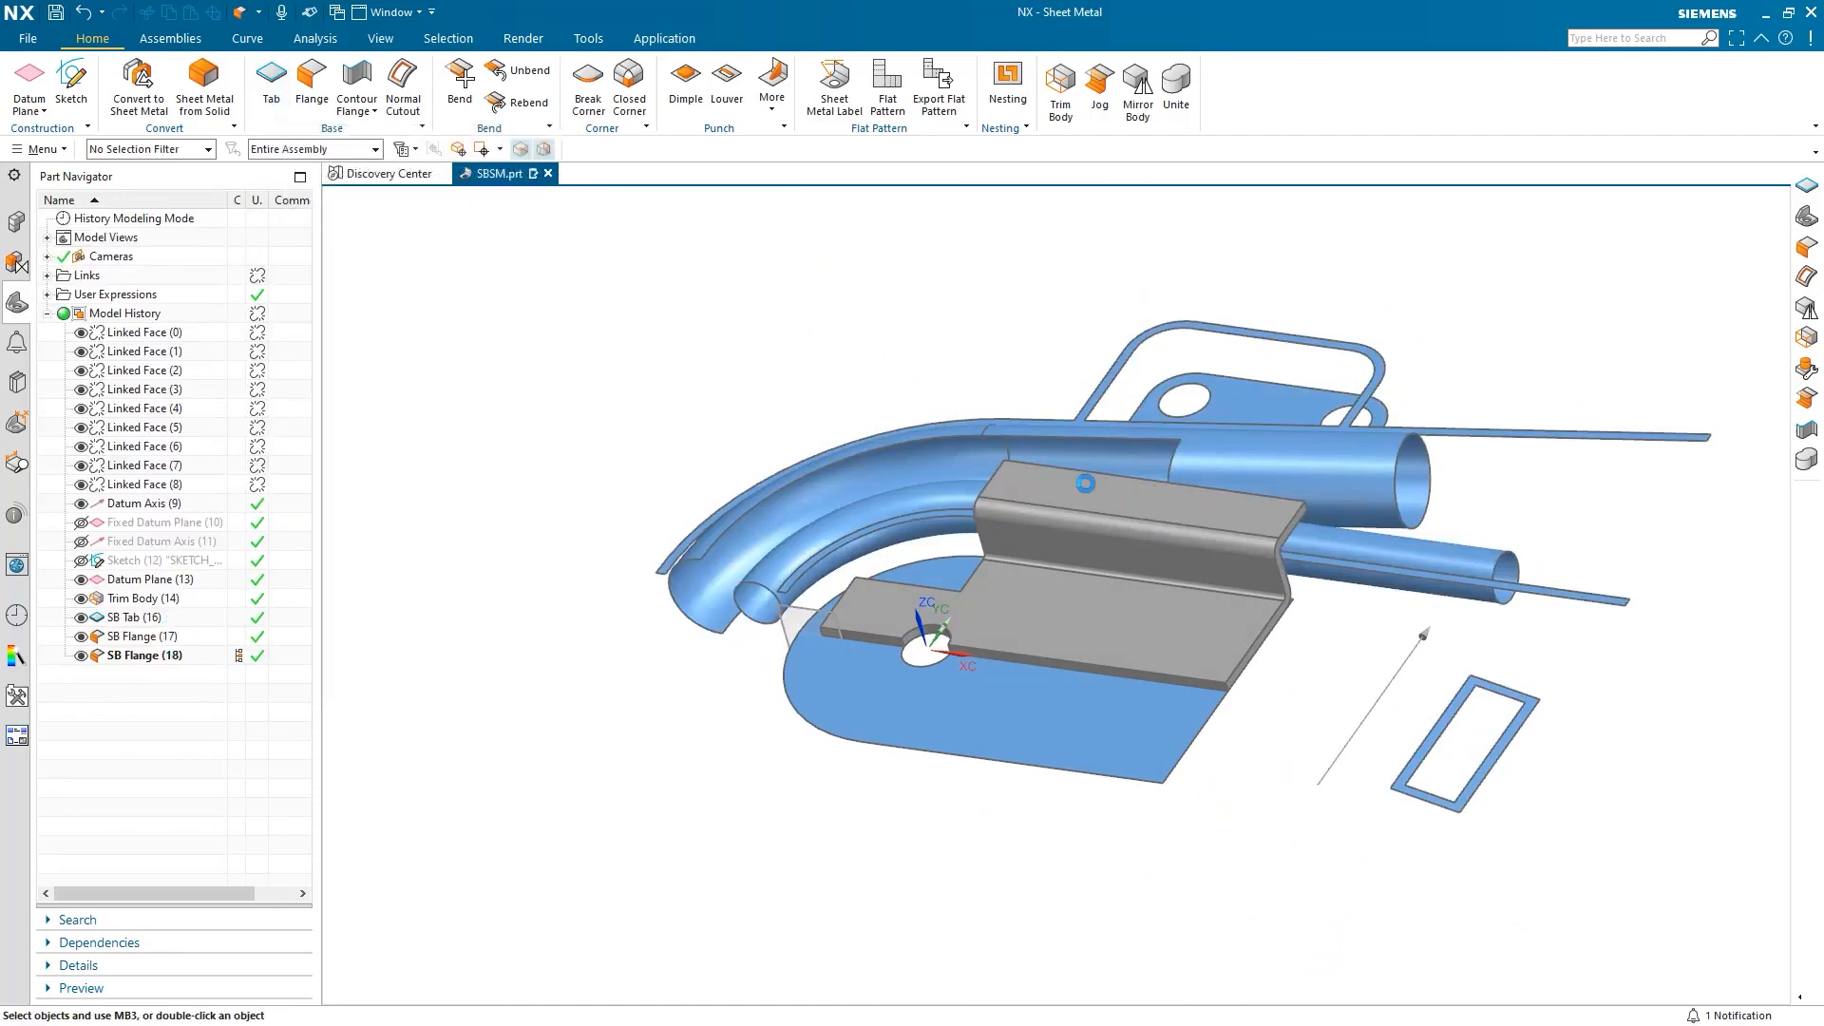
# Sketch on the flange's top face, projecting the rectangle's top and right edges.
pyautogui.click(1090, 487)
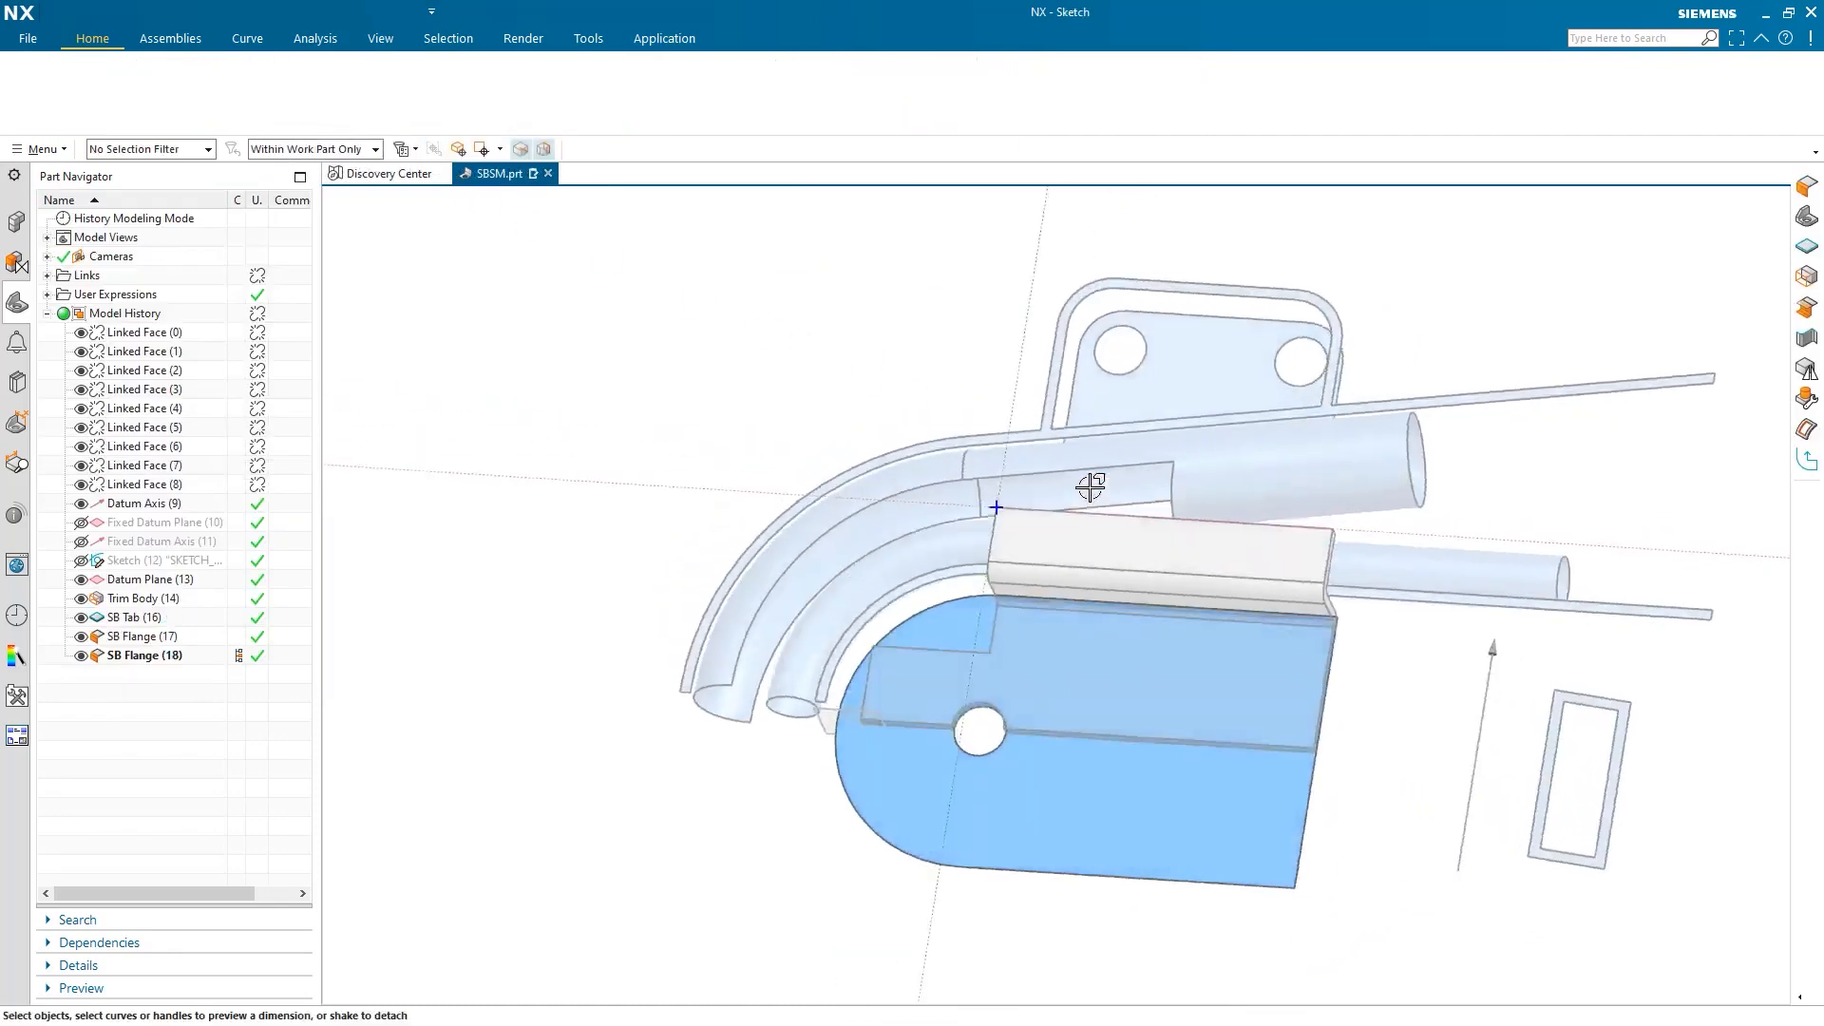
pyautogui.scroll(3, 1266, 506)
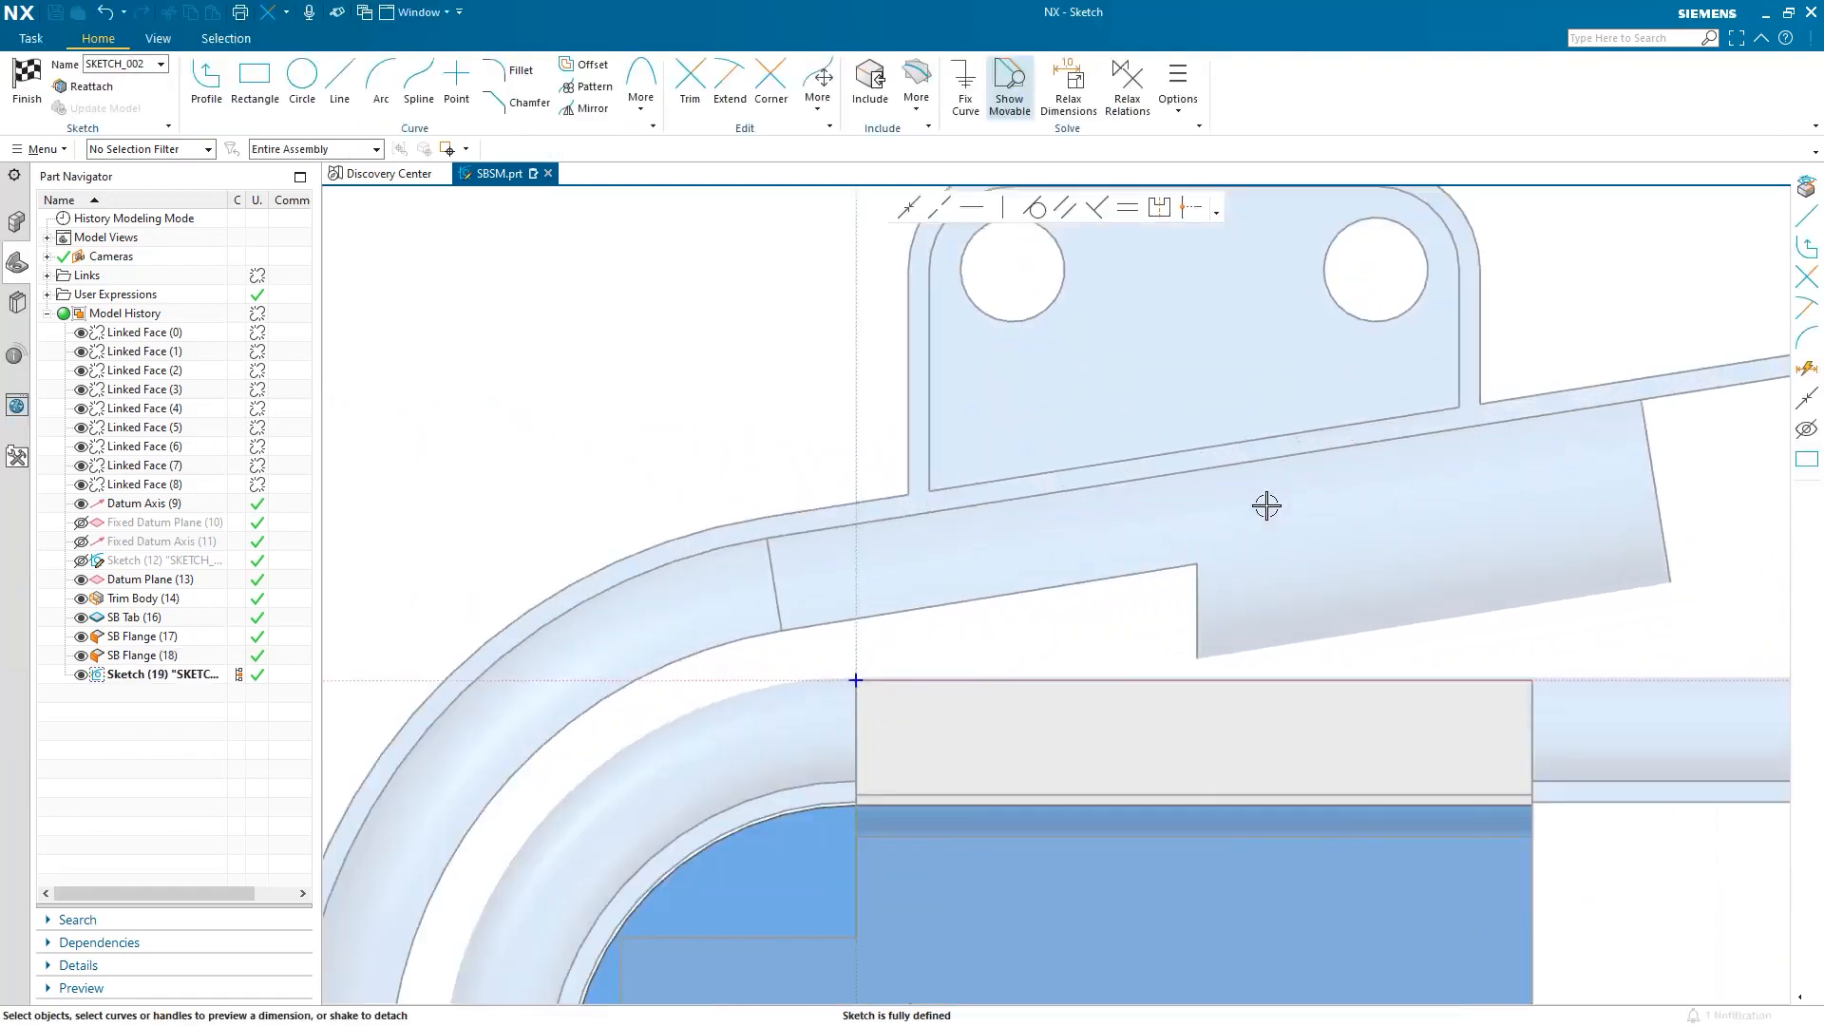
pyautogui.scroll(-1, 1267, 505)
pyautogui.keyDown('shift'); pyautogui.moveTo(1267, 506); pyautogui.dragTo(1244, 623, button='middle'); pyautogui.keyUp('shift')
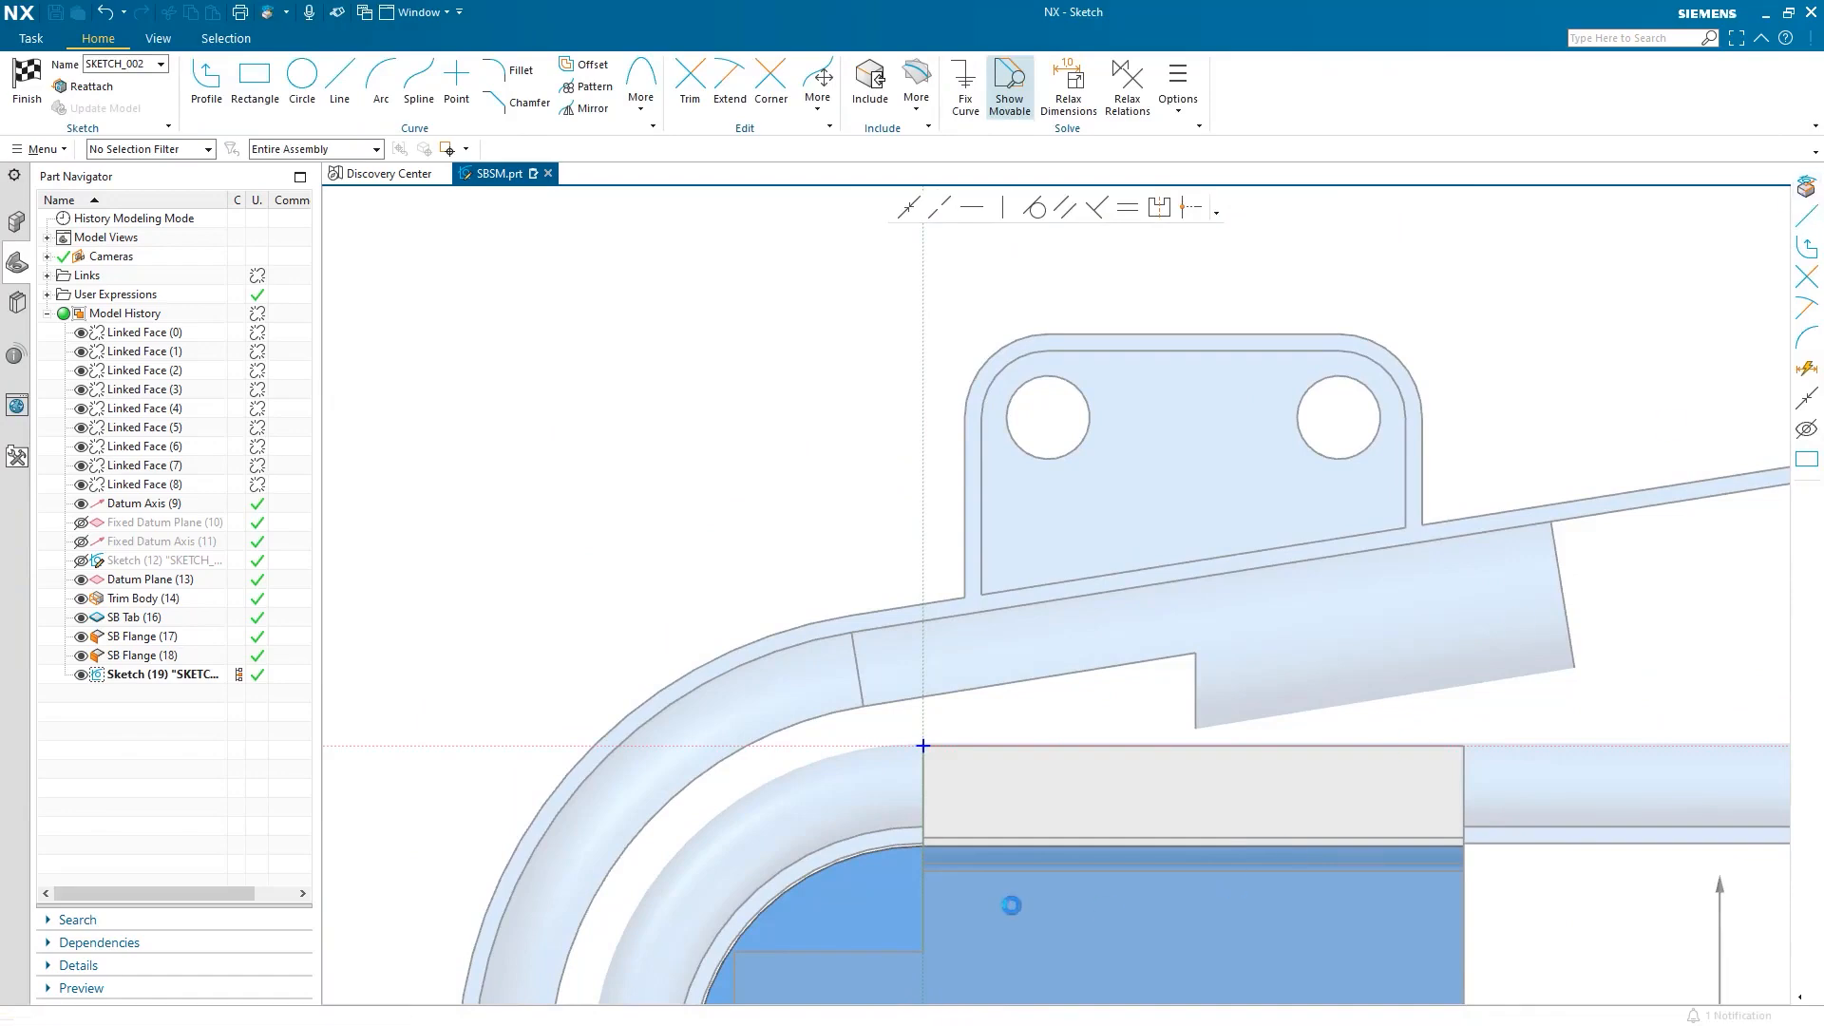
pyautogui.click(985, 748)
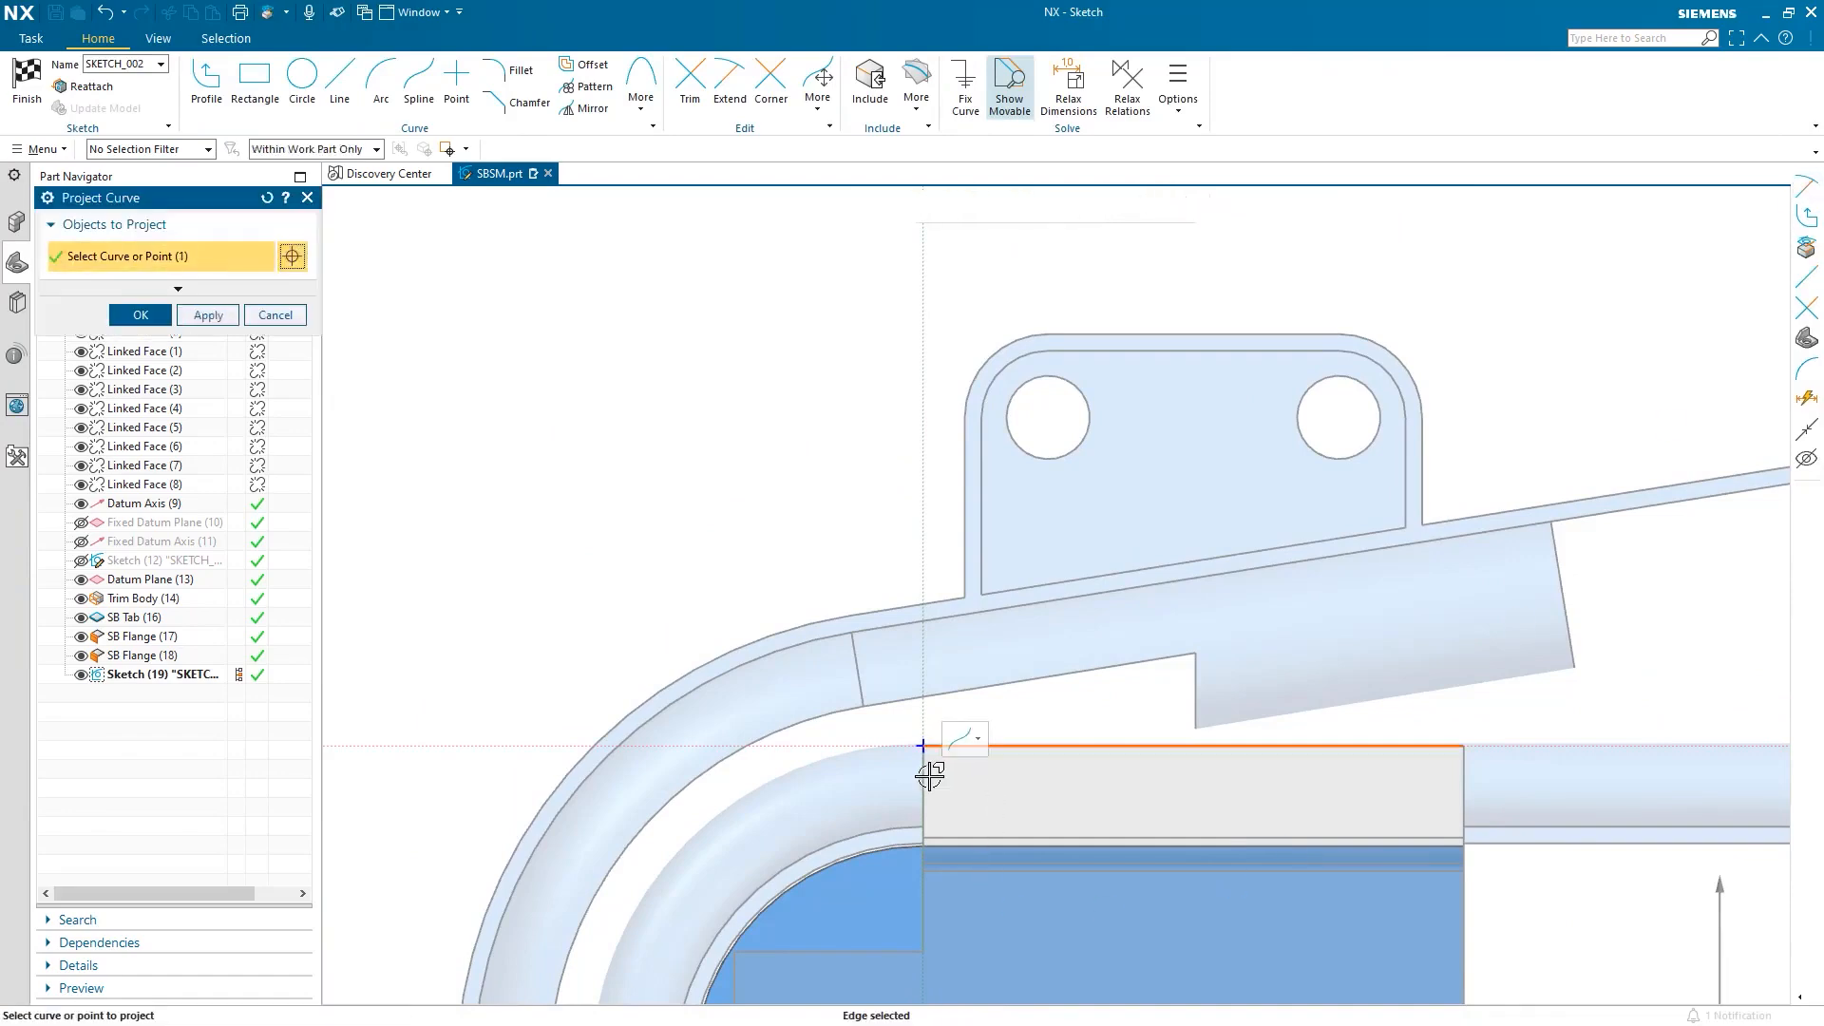
pyautogui.click(1461, 765)
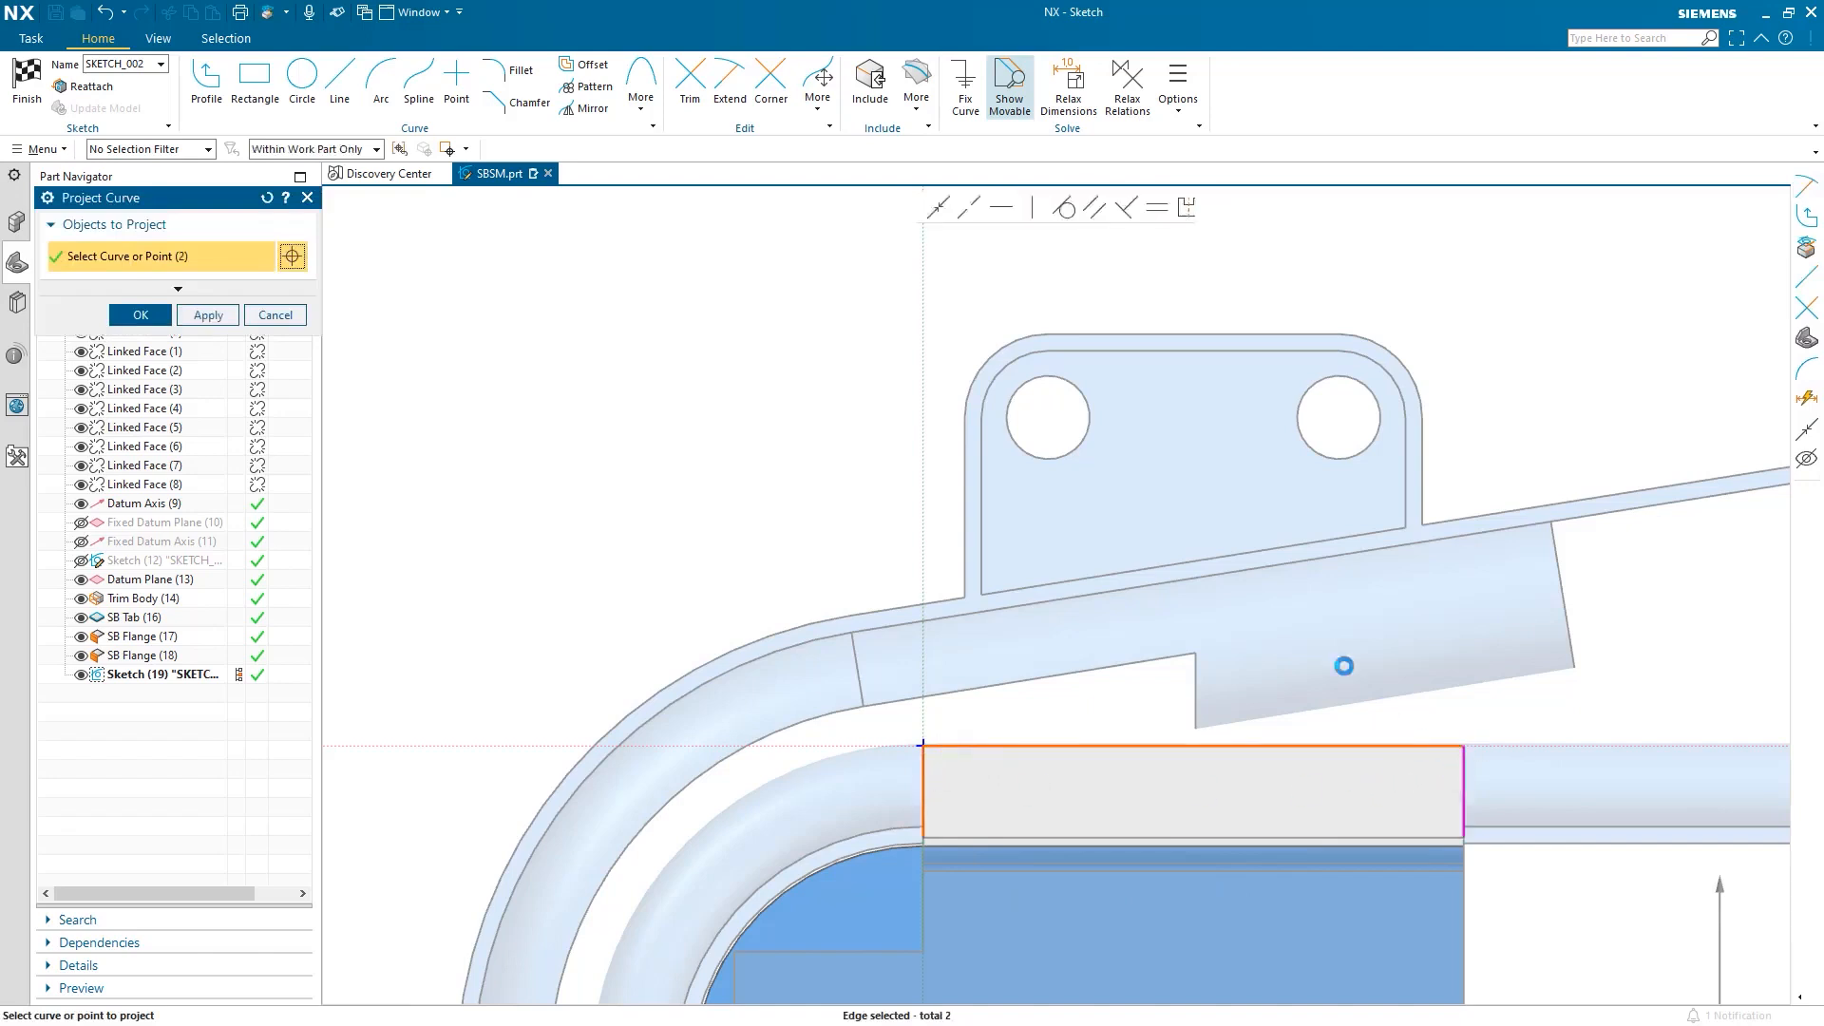
pyautogui.moveTo(1302, 638); pyautogui.dragTo(1305, 619, button='middle')
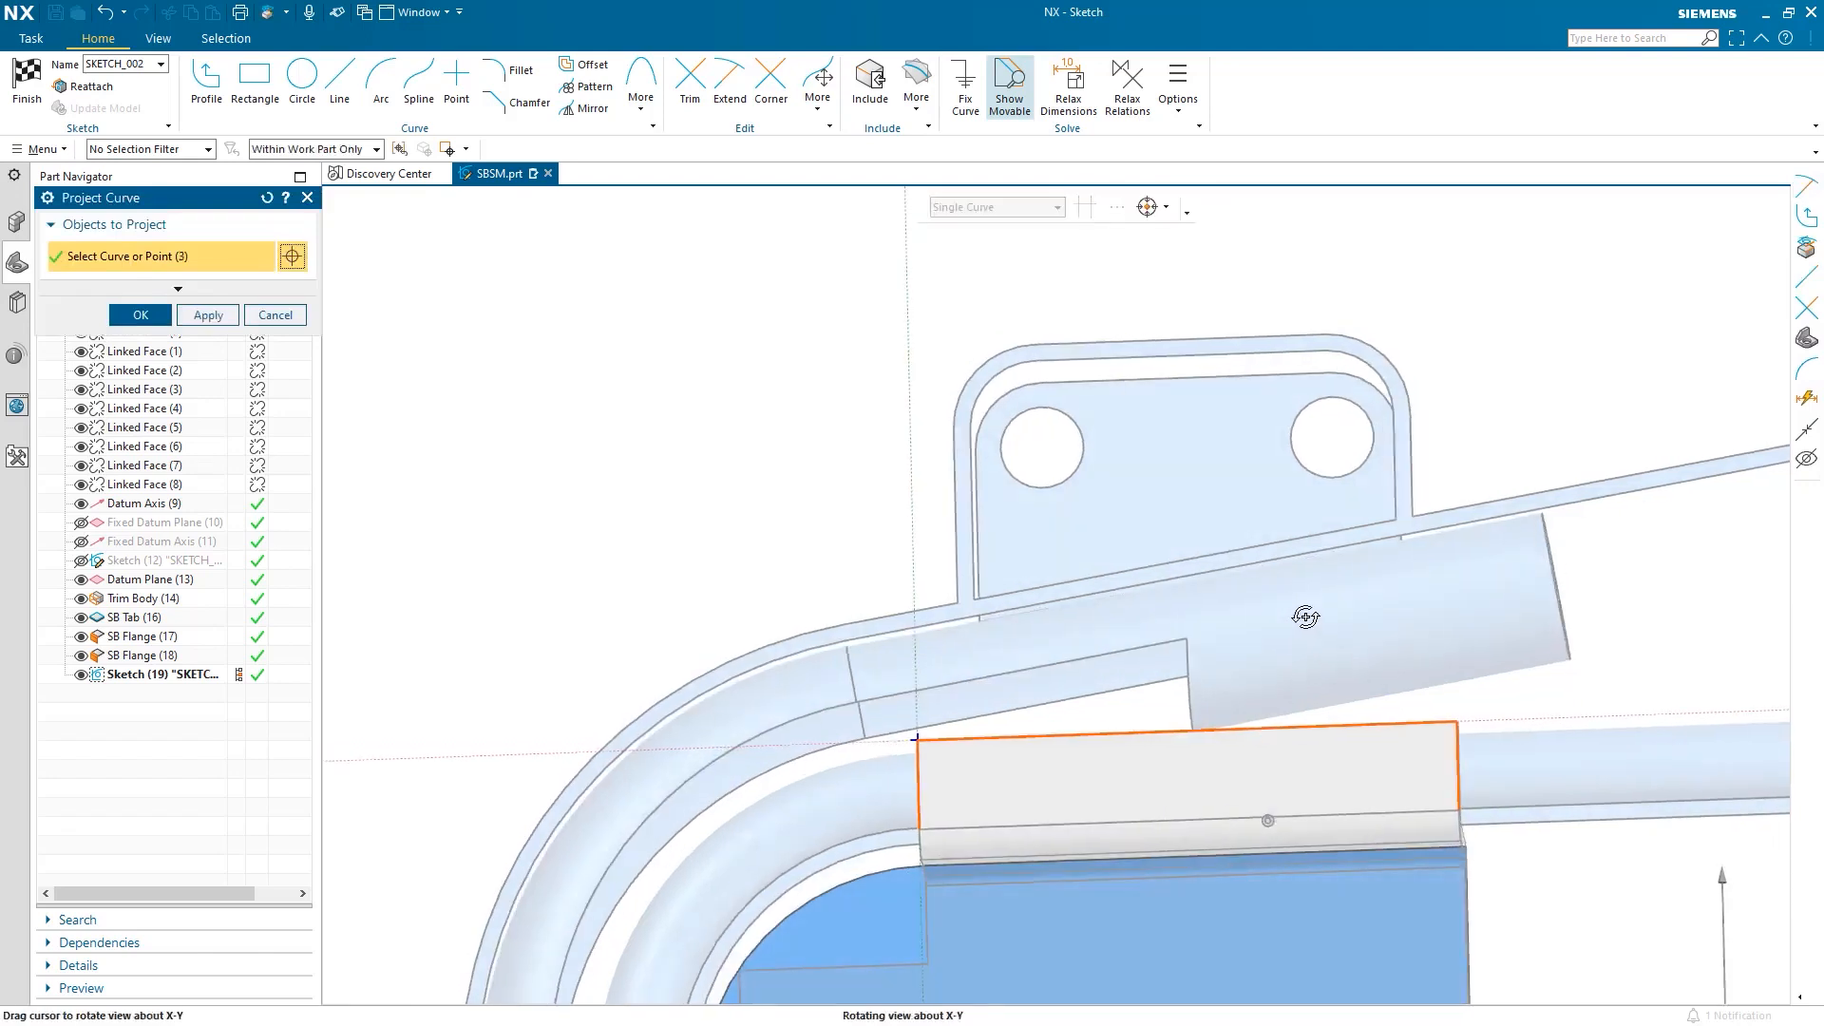
# Project the bracket outline, both hole circles and the long angled edge into the sketch.
pyautogui.click(981, 504)
pyautogui.click(989, 411)
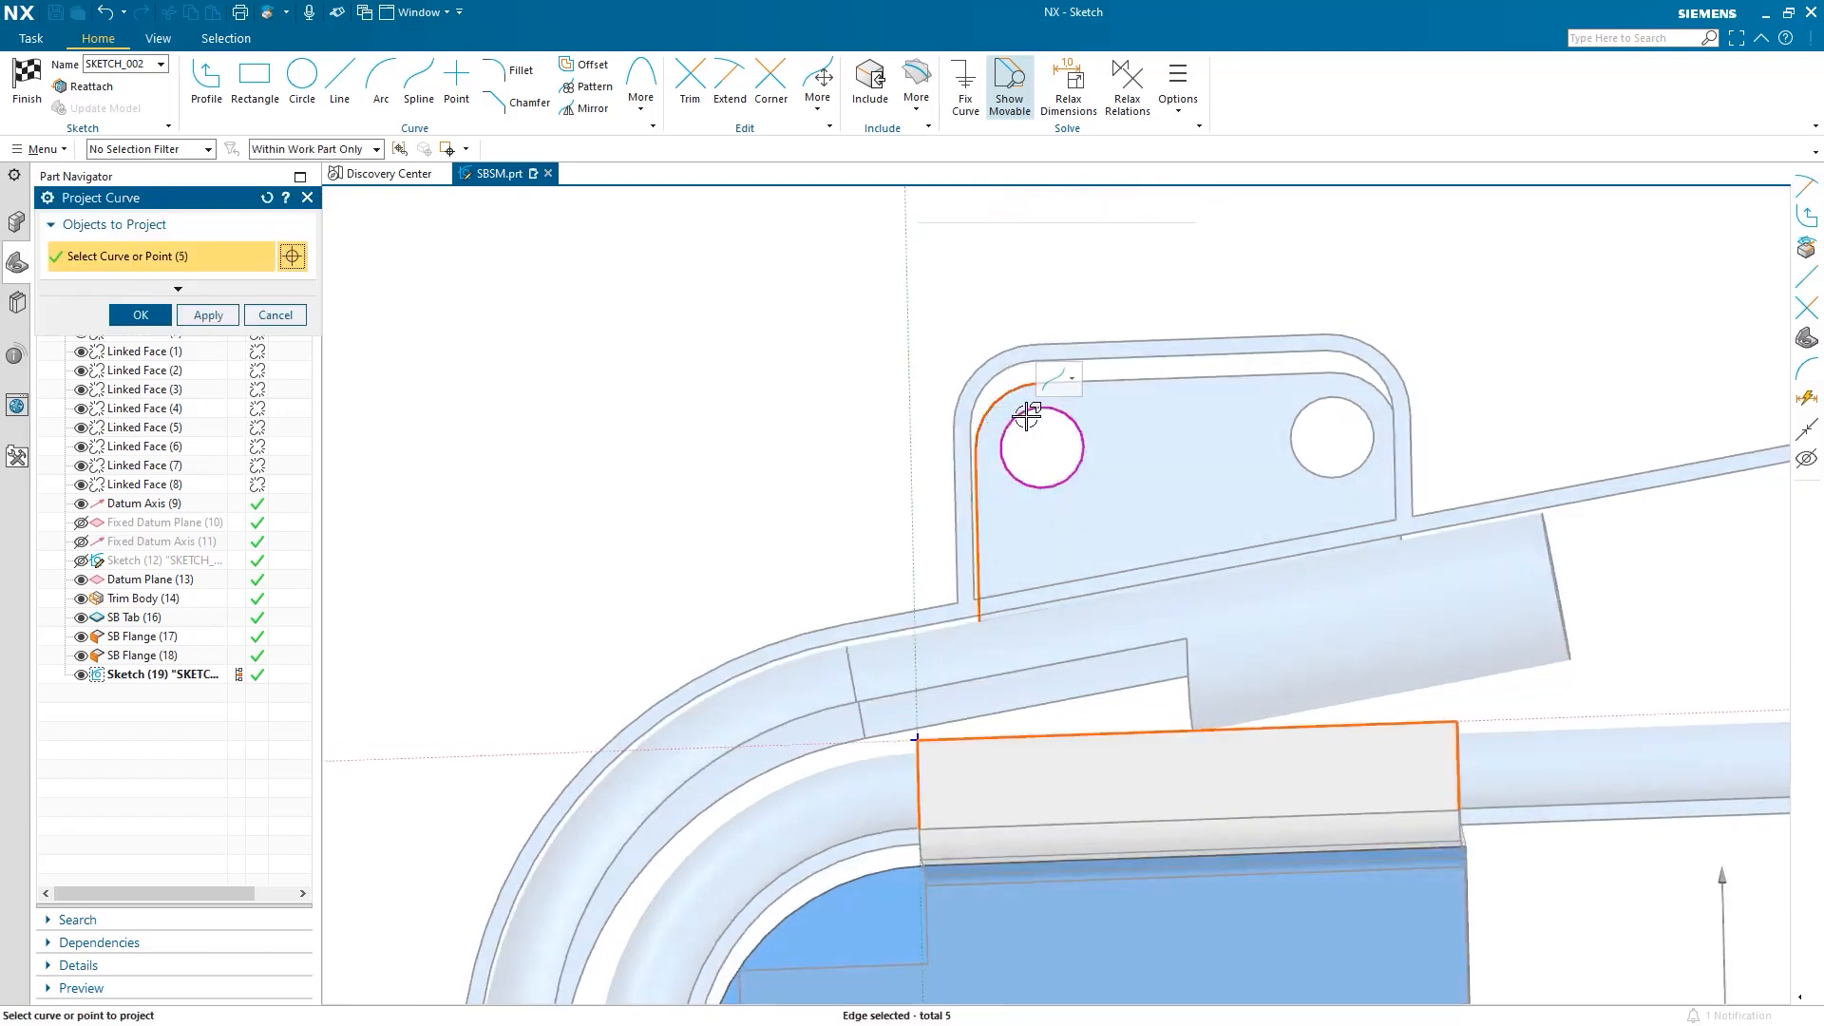
pyautogui.click(1091, 397)
pyautogui.click(1240, 377)
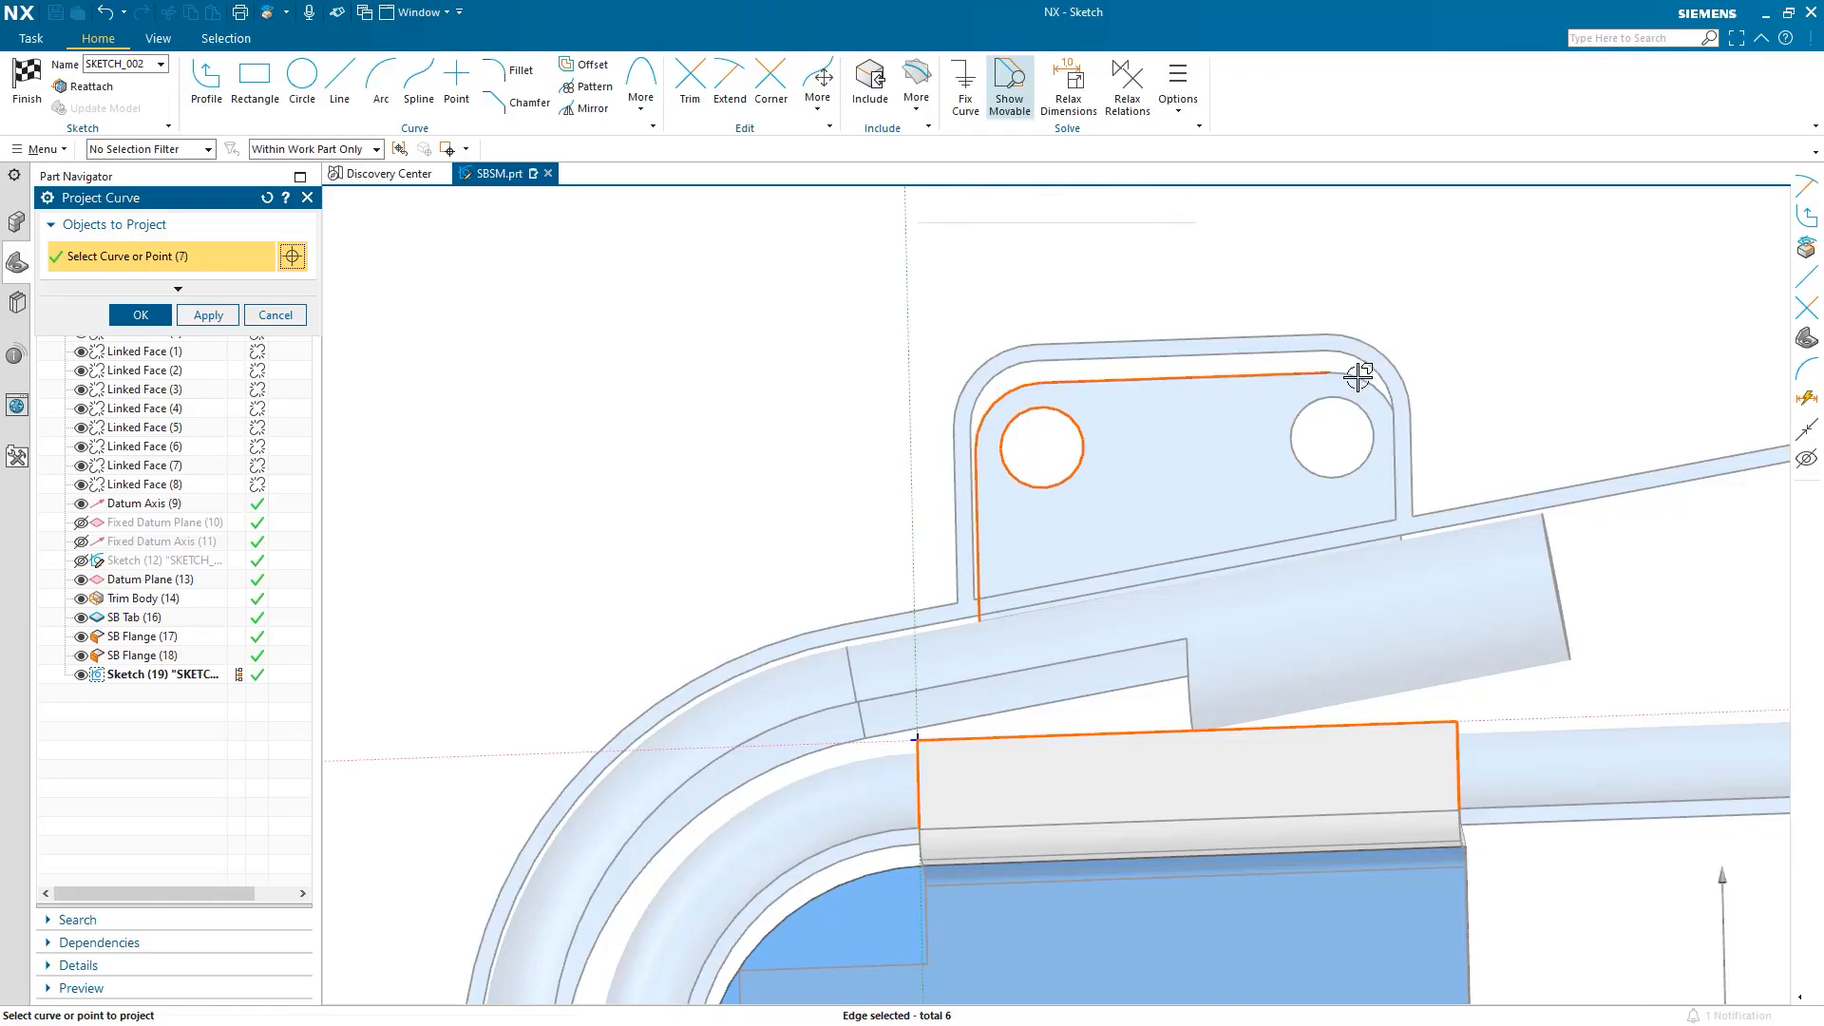
pyautogui.click(1358, 377)
pyautogui.moveTo(1343, 456)
pyautogui.mouseDown(button='middle')
pyautogui.moveTo(1372, 481)
pyautogui.moveTo(1360, 456)
pyautogui.mouseUp(button='middle')
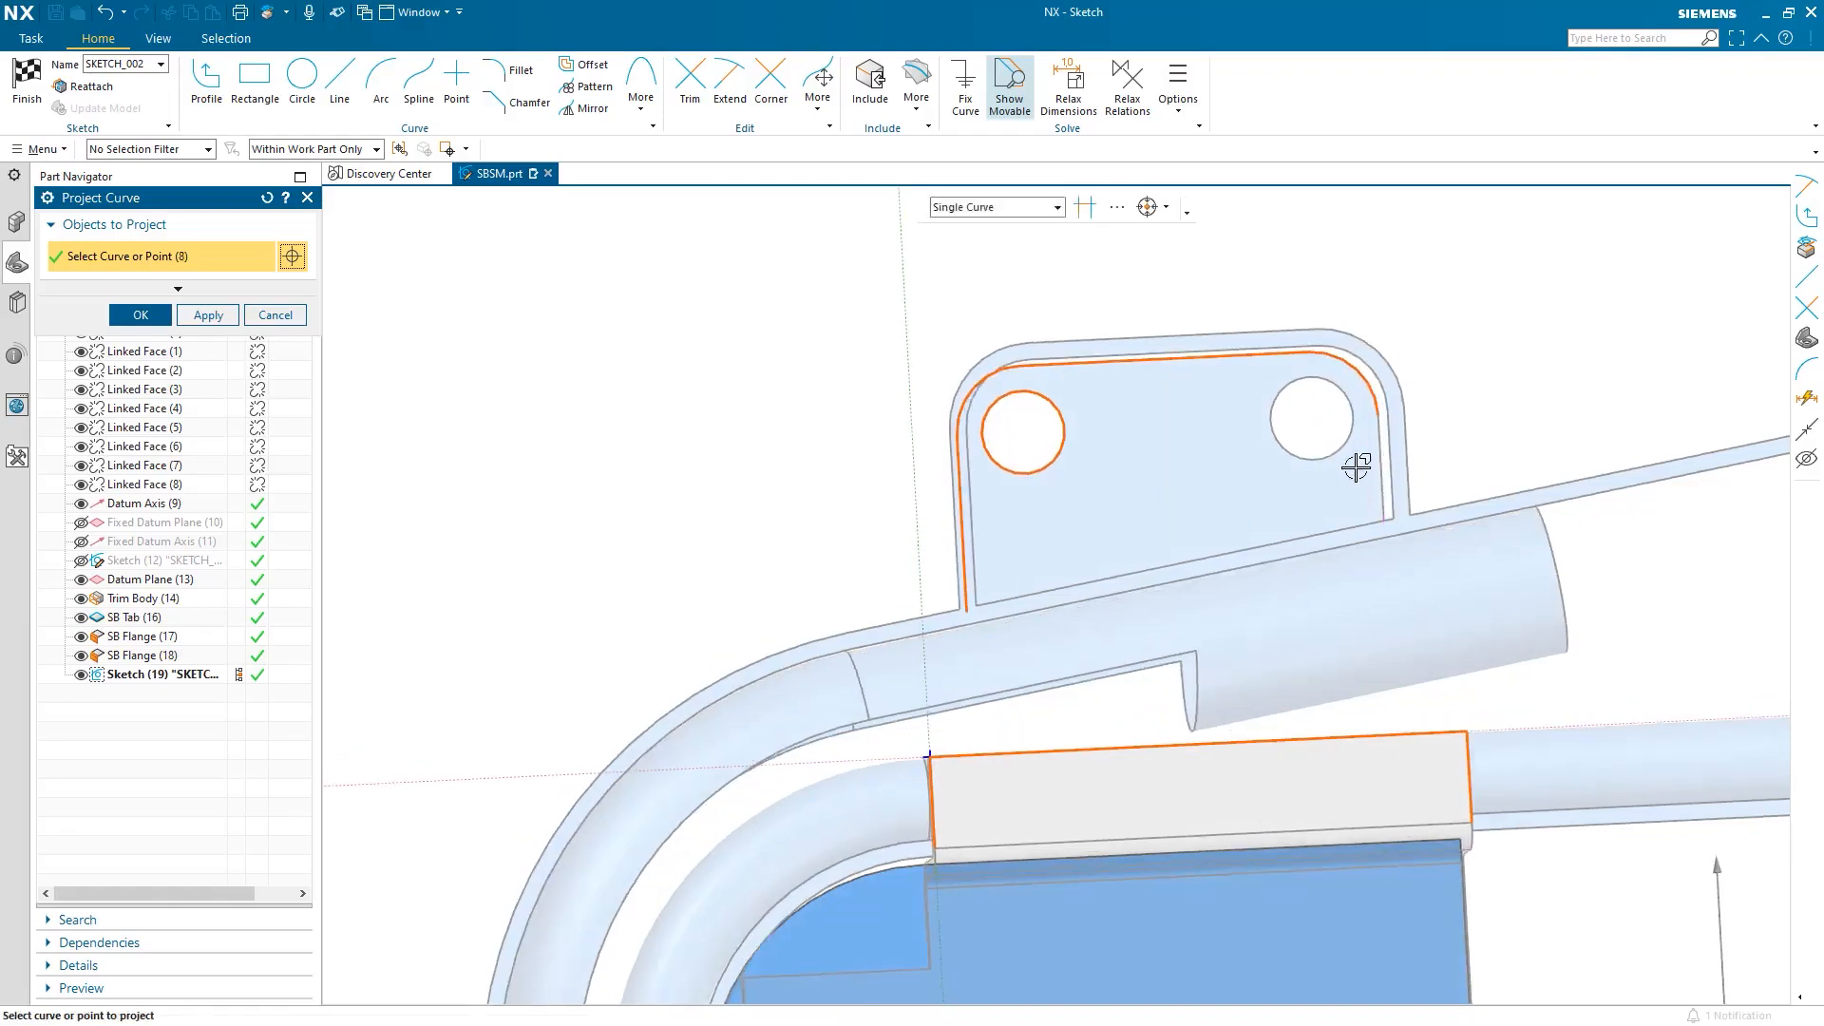
pyautogui.click(1340, 453)
pyautogui.click(1378, 450)
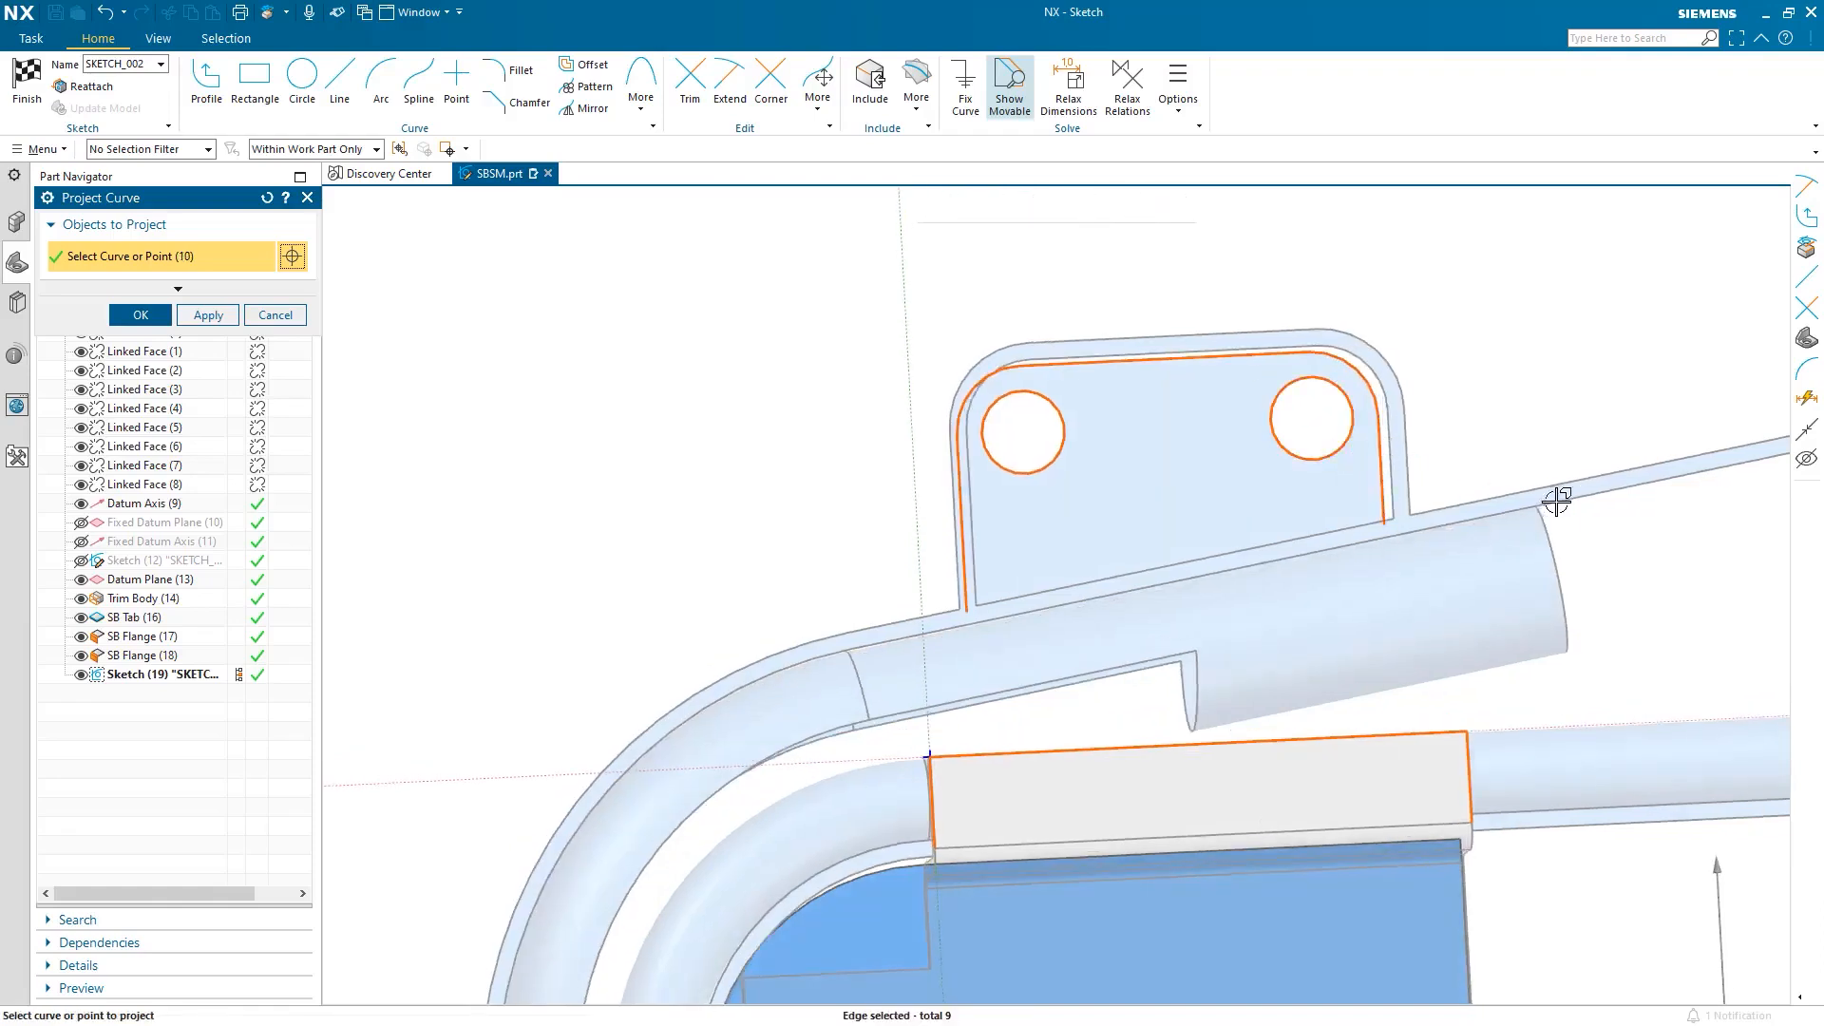
pyautogui.click(1556, 502)
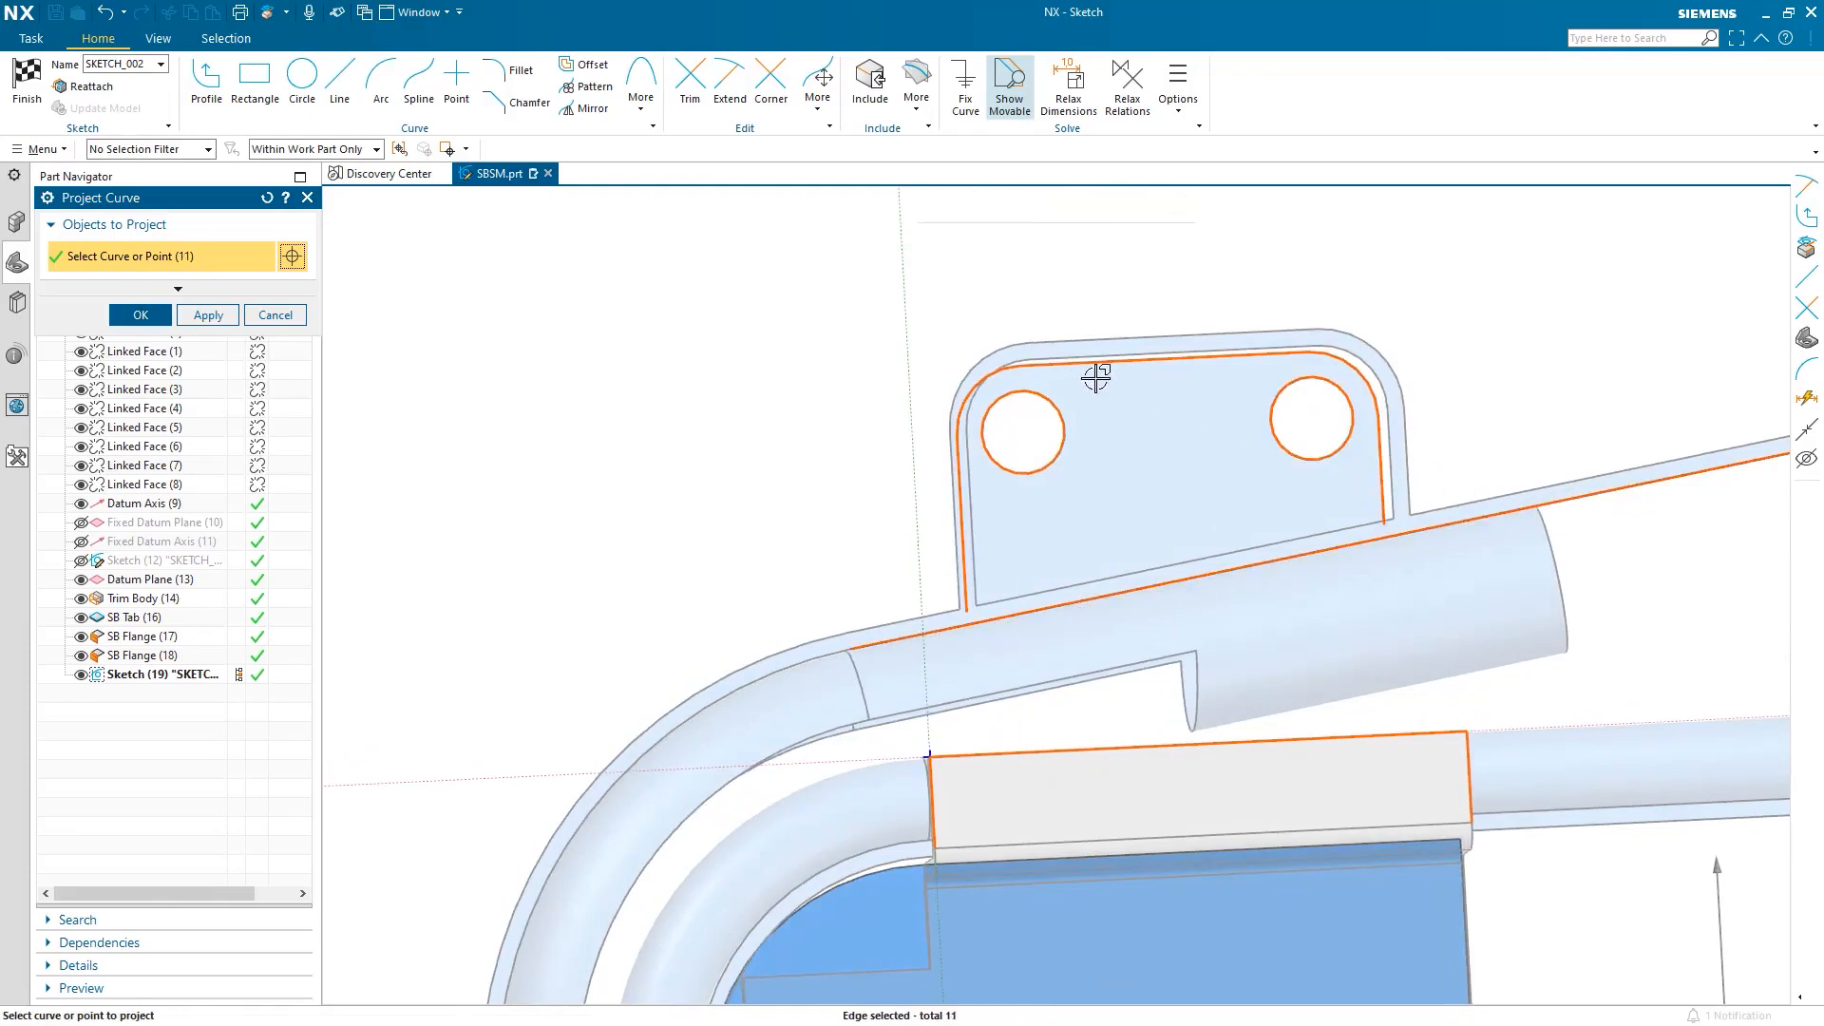
pyautogui.click(140, 314)
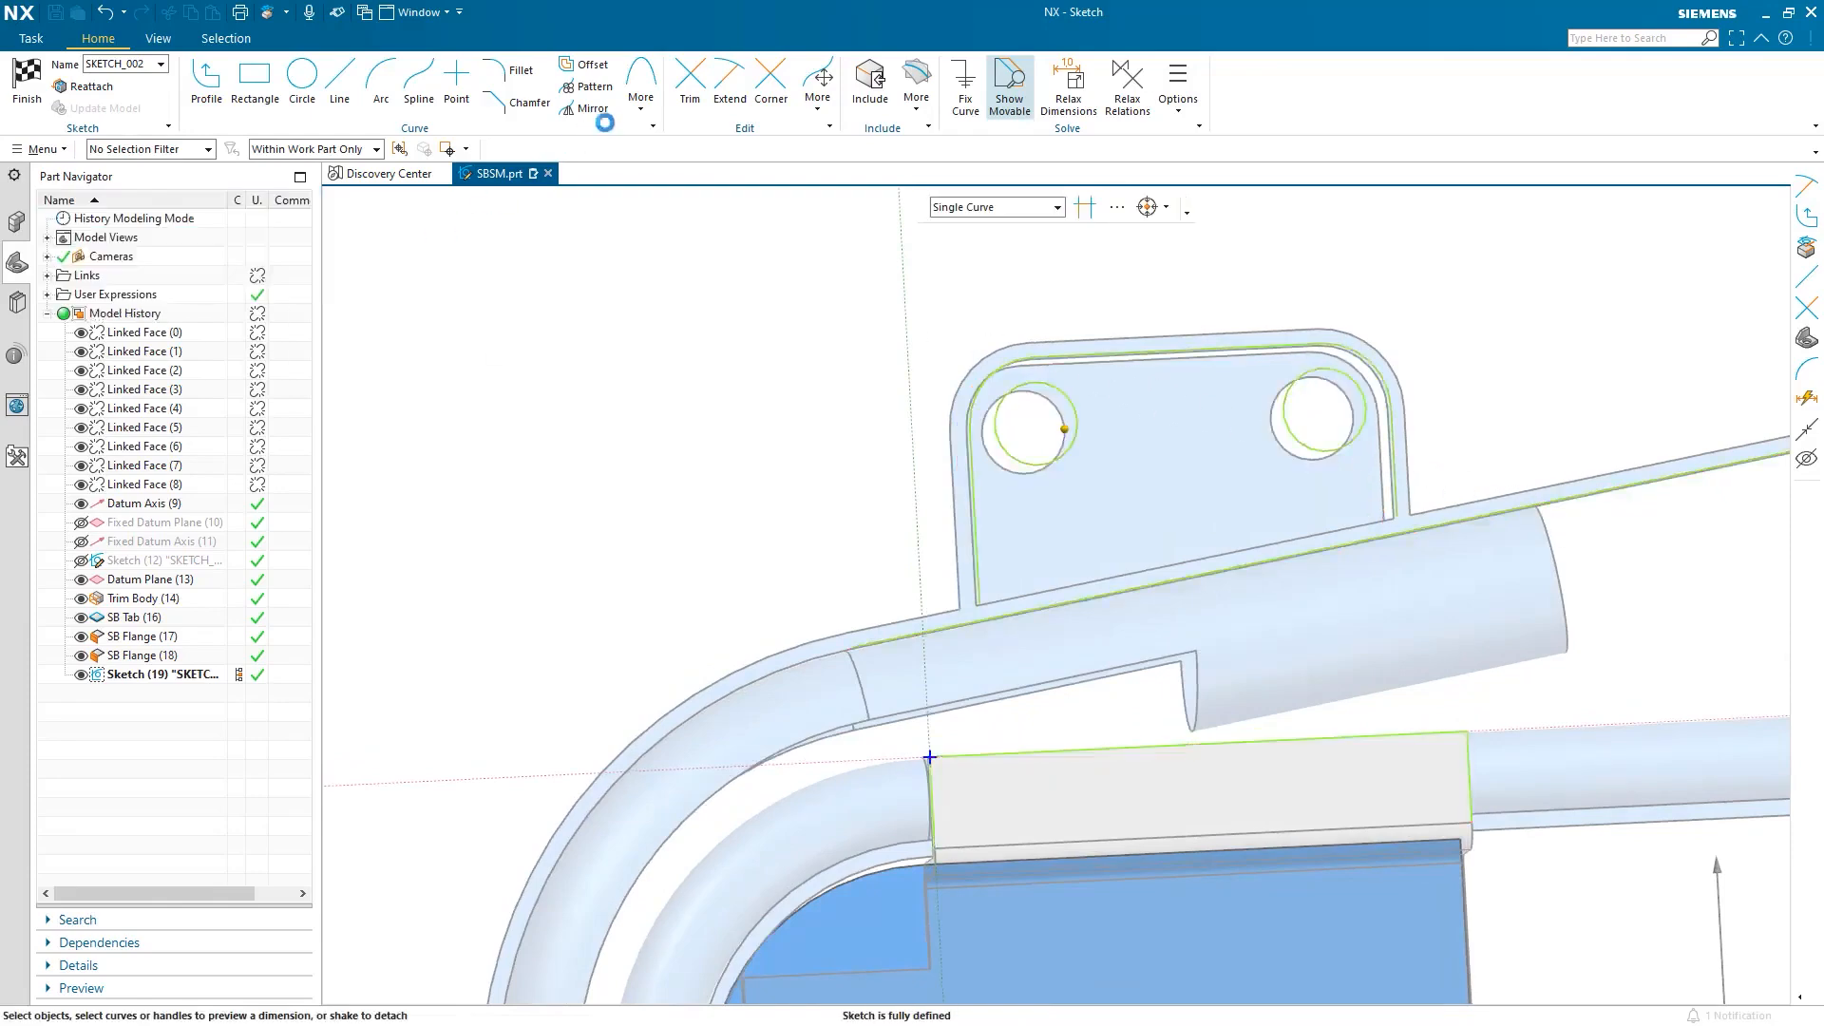
# Extend the rectangle's right line to the upper edge and trim off the leftover segment.
pyautogui.click(732, 85)
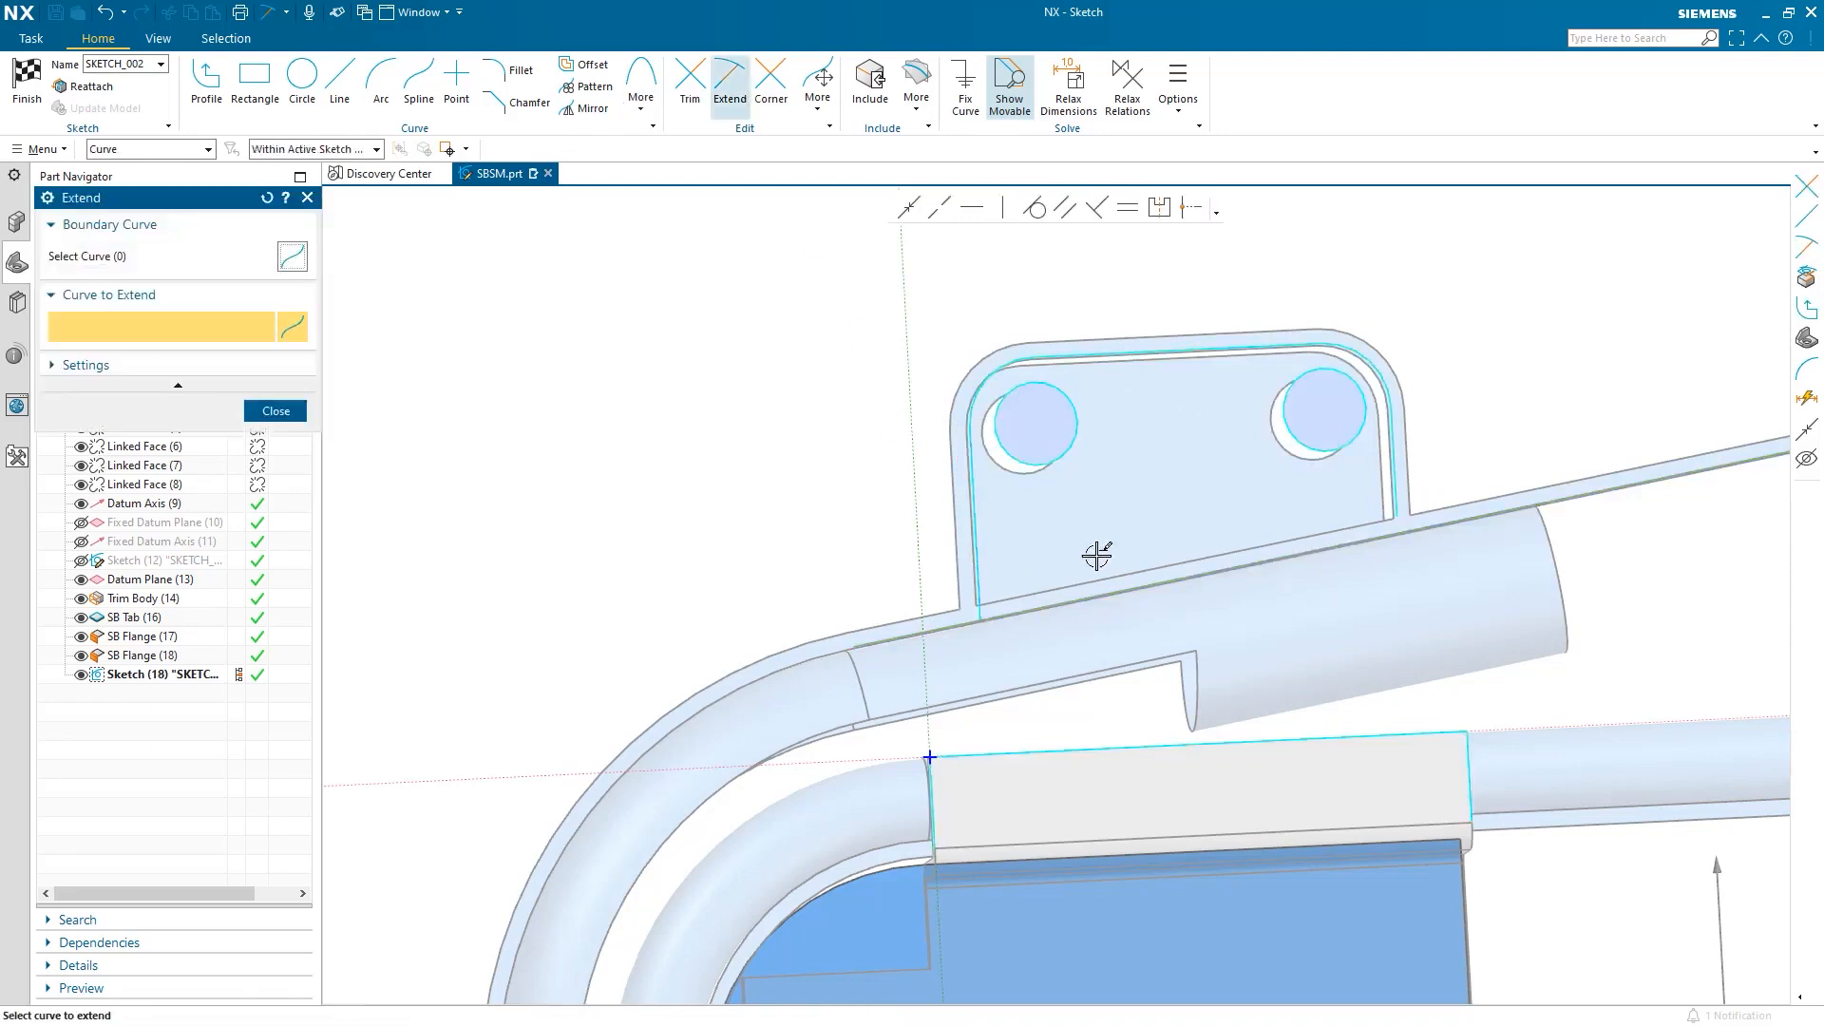
pyautogui.click(1472, 751)
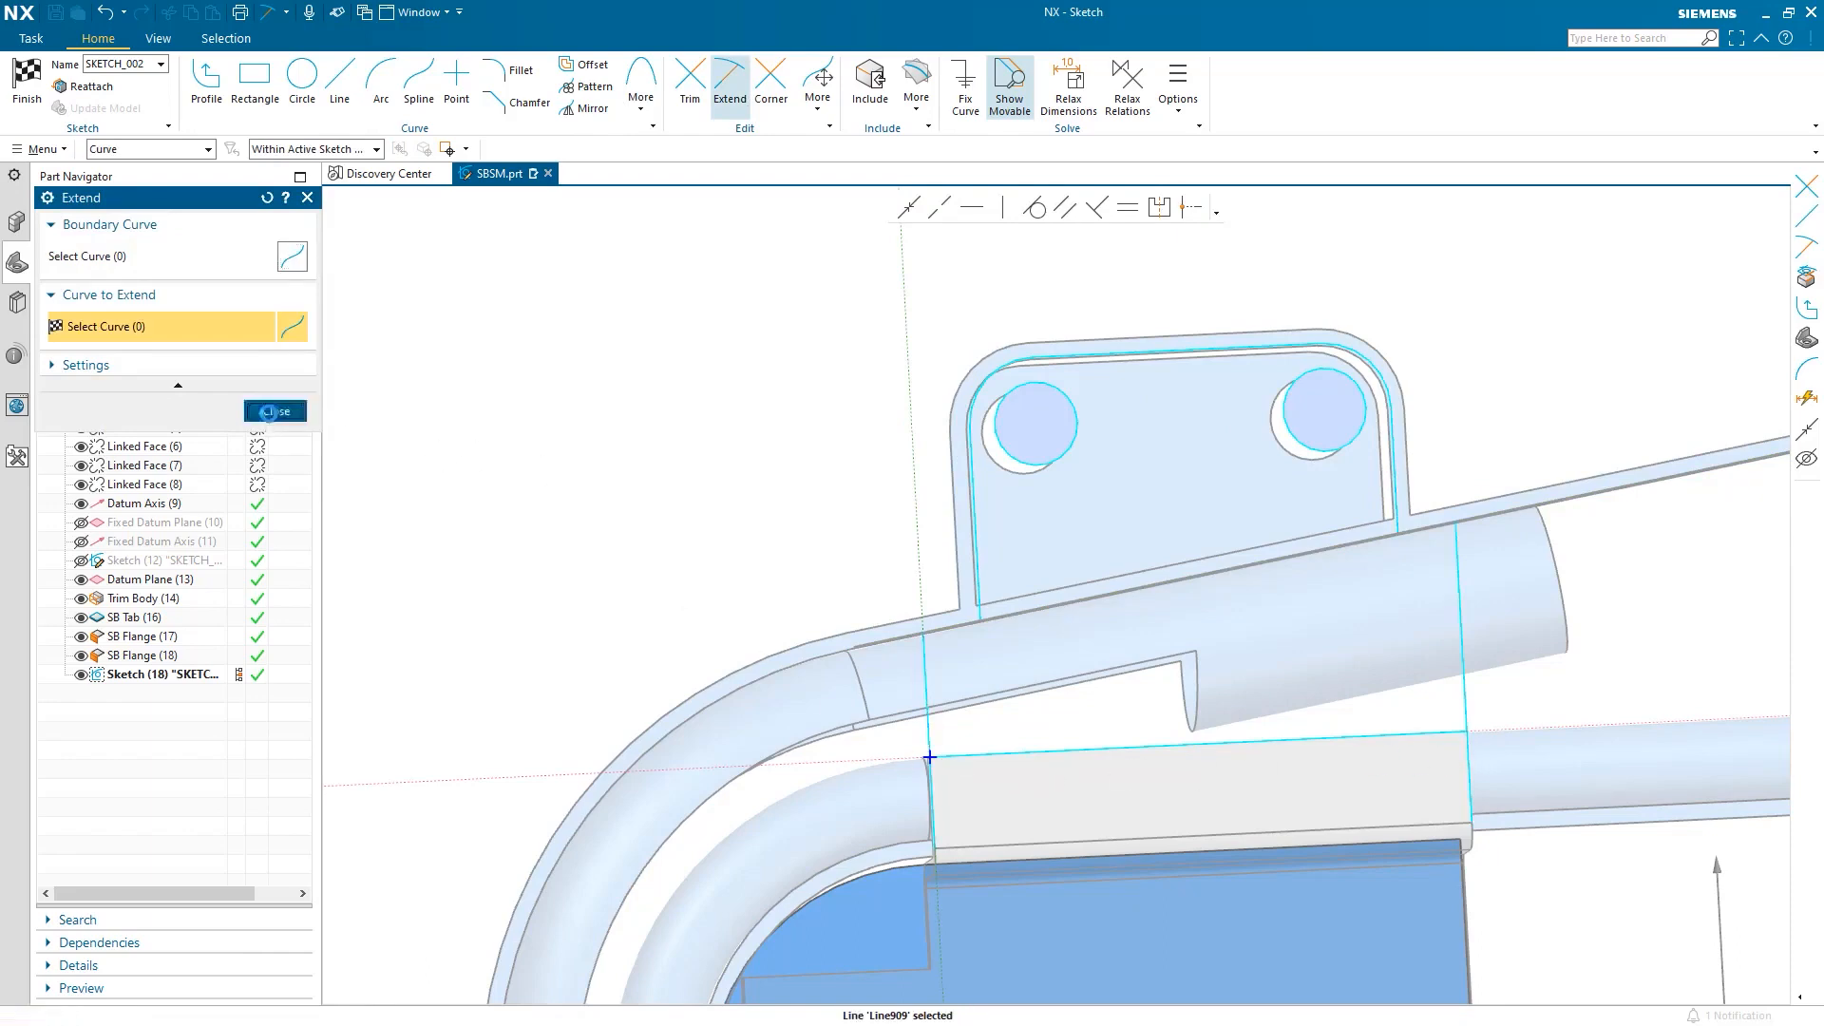
pyautogui.click(275, 410)
pyautogui.click(690, 81)
pyautogui.moveTo(868, 556); pyautogui.dragTo(889, 713)
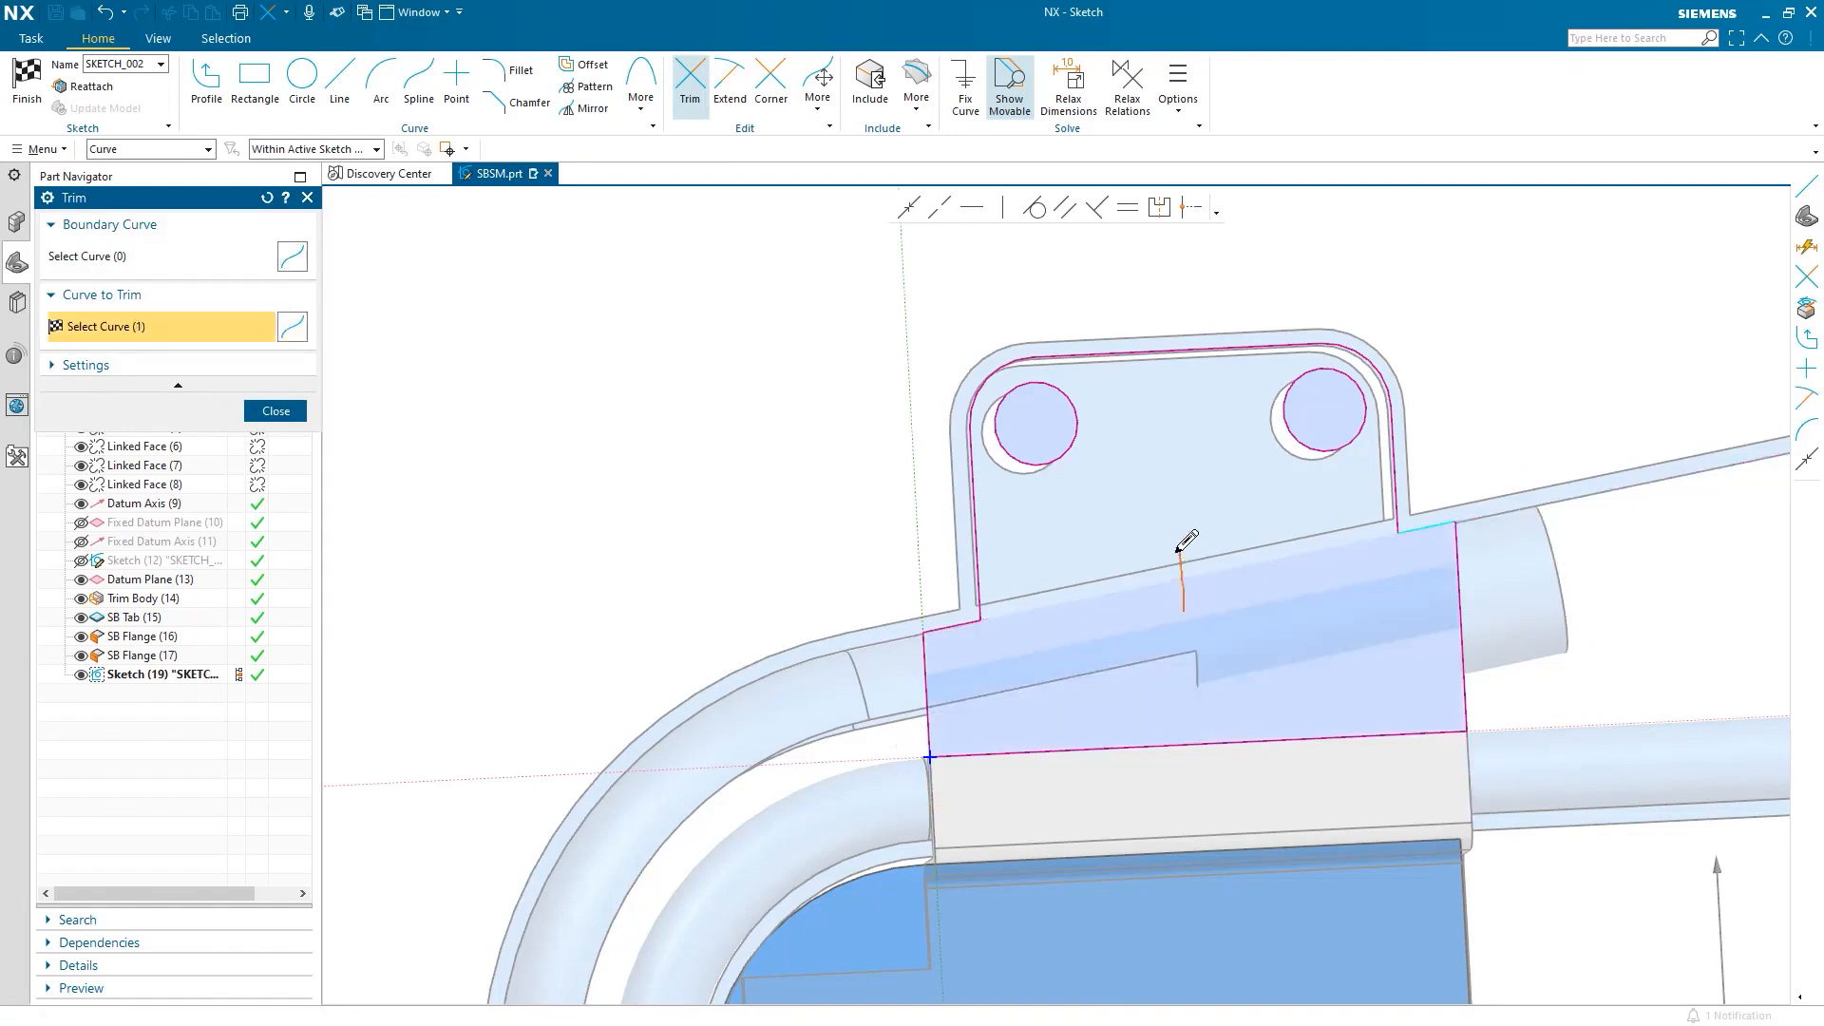
pyautogui.click(290, 419)
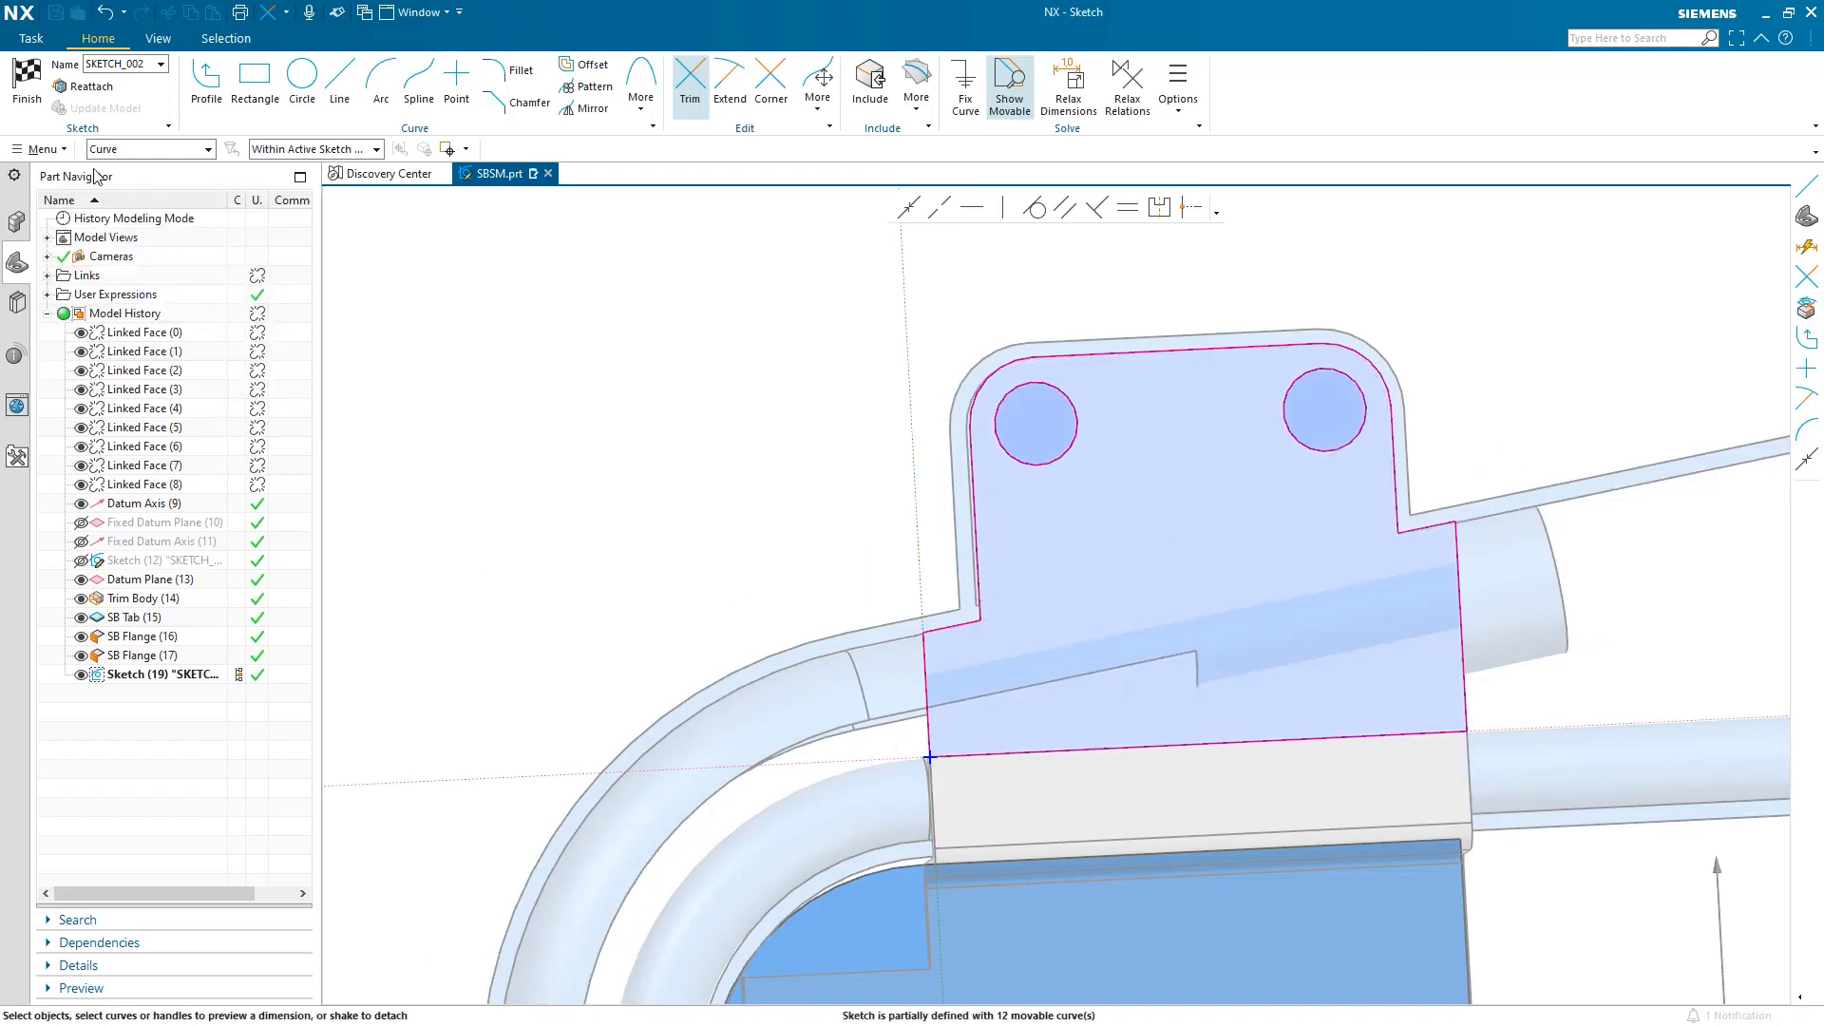
# Finish the sketch and create SB Tab (19), the two-hole mount plate.
pyautogui.click(31, 95)
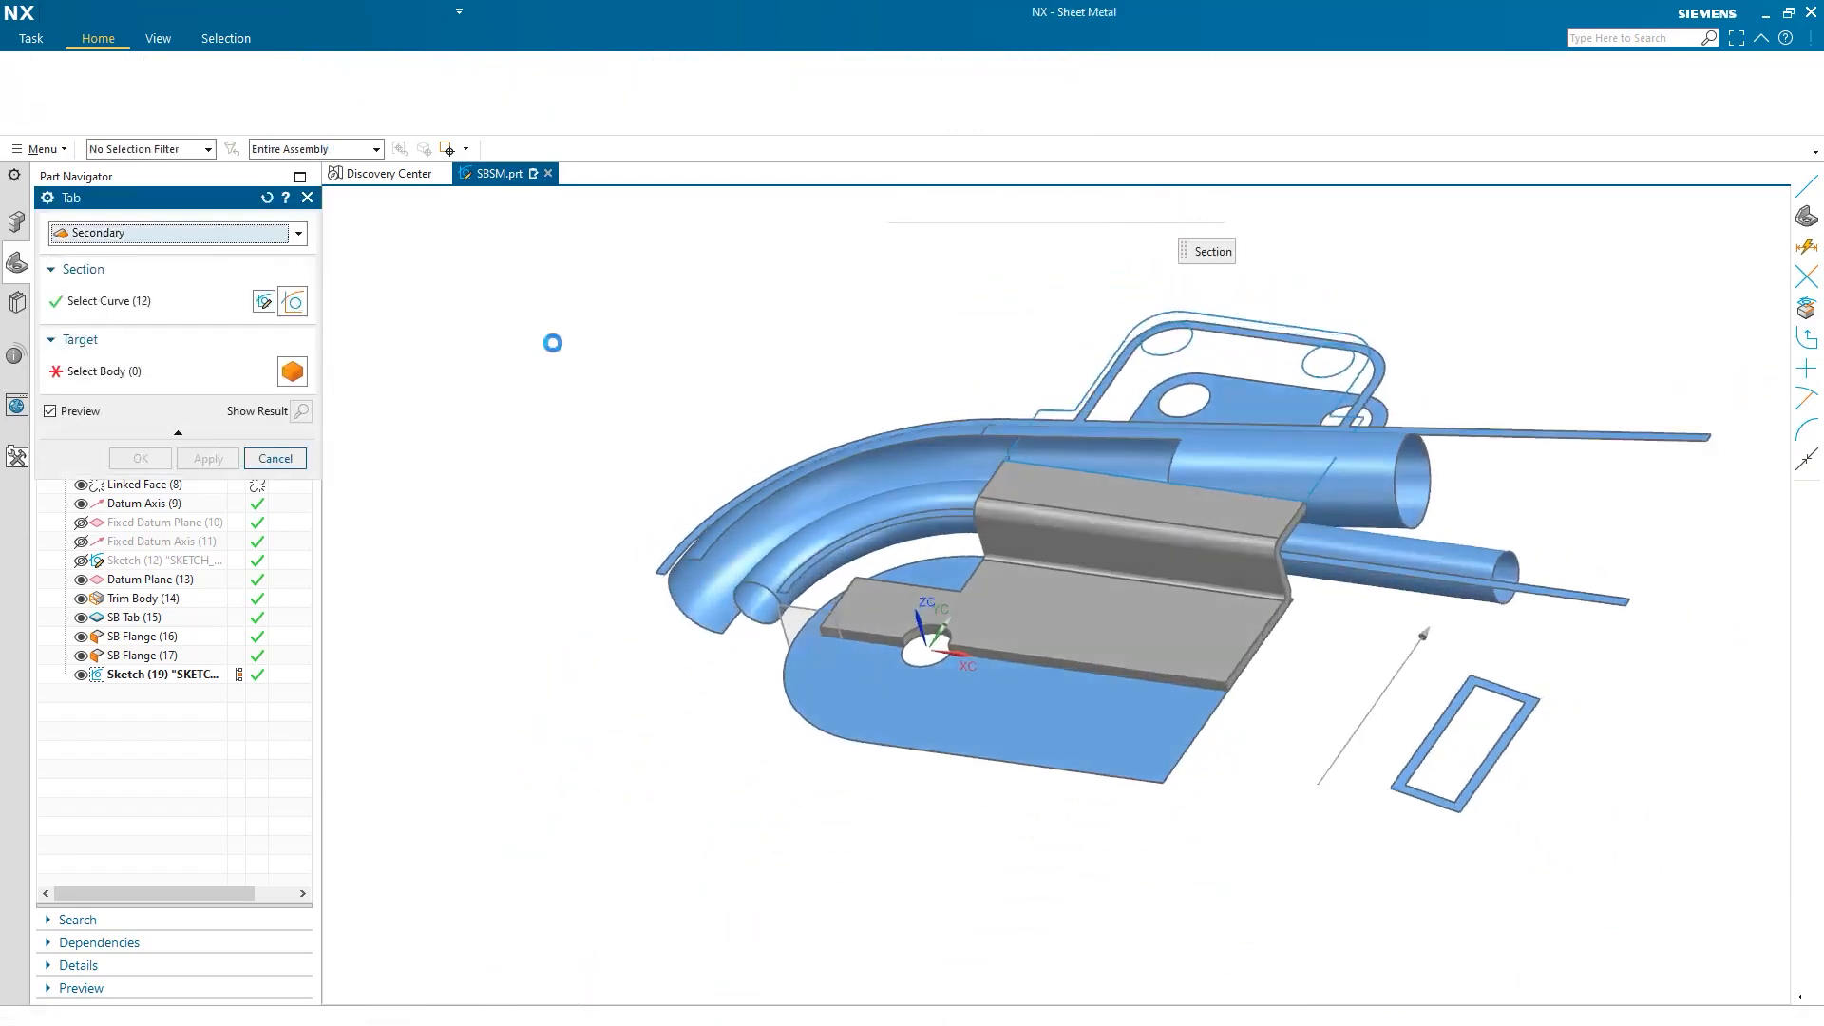
pyautogui.click(142, 459)
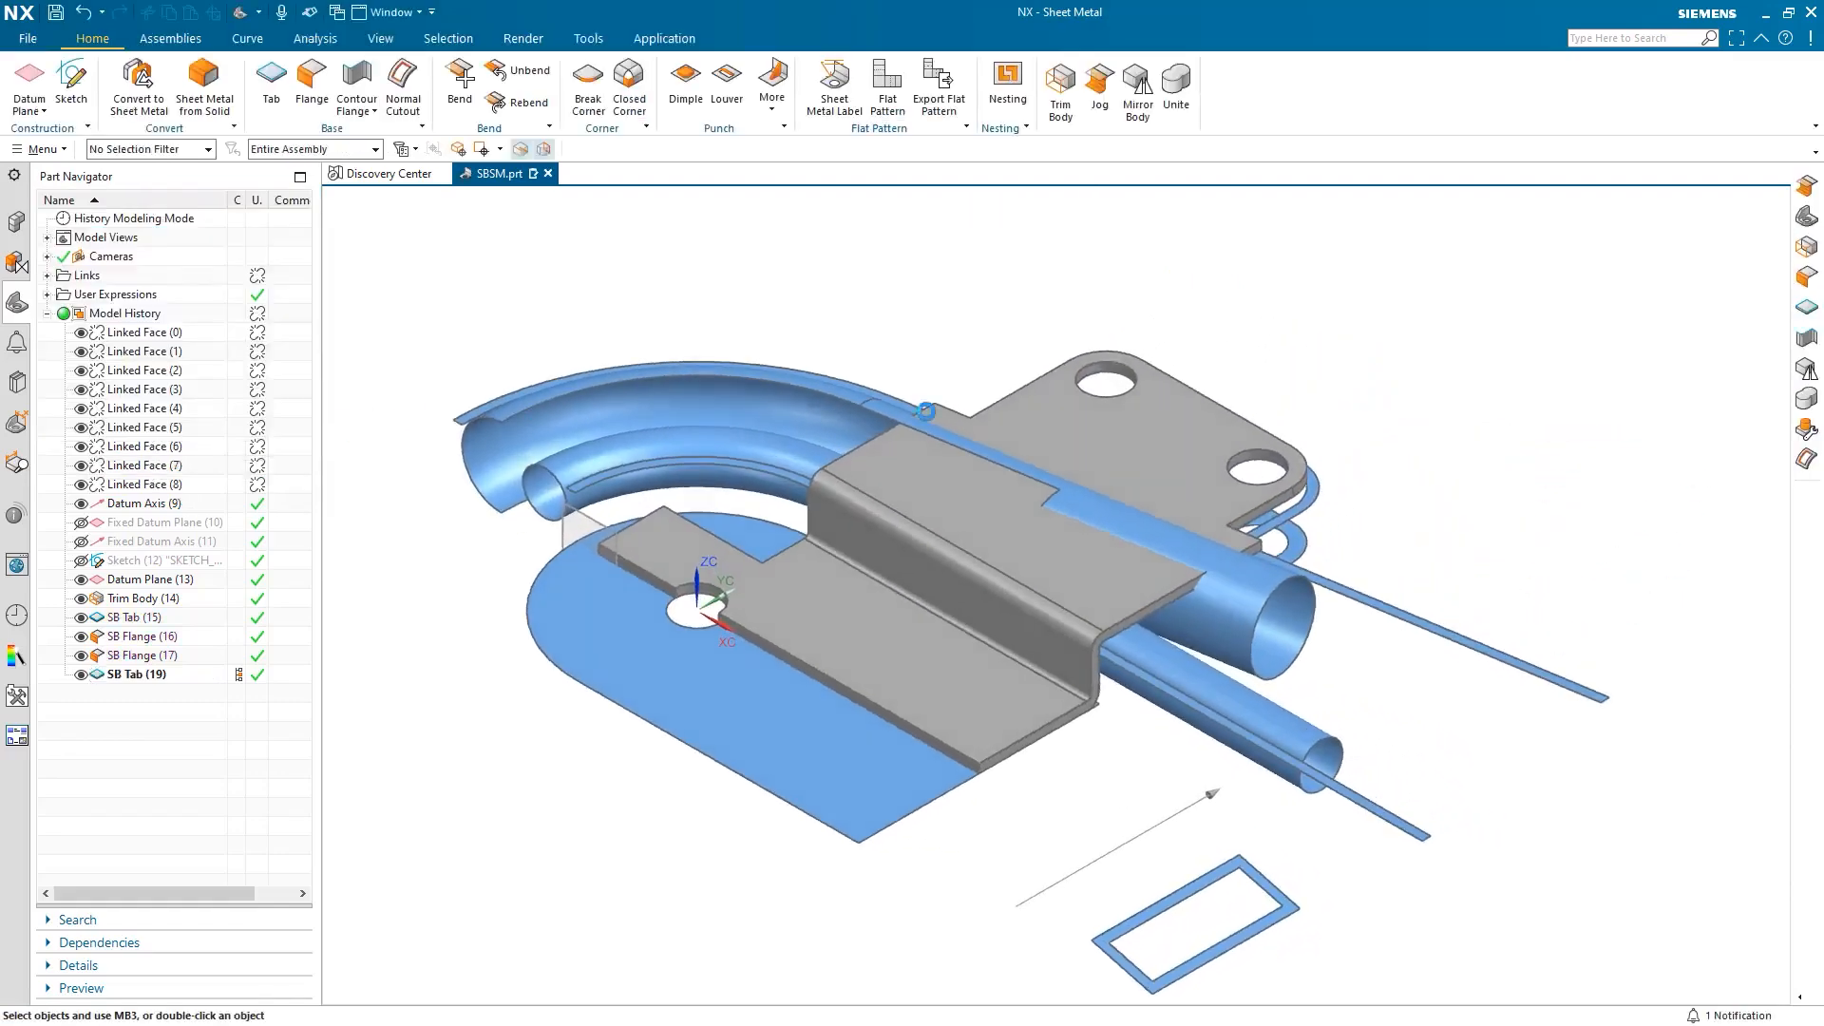
pyautogui.scroll(3, 1041, 244)
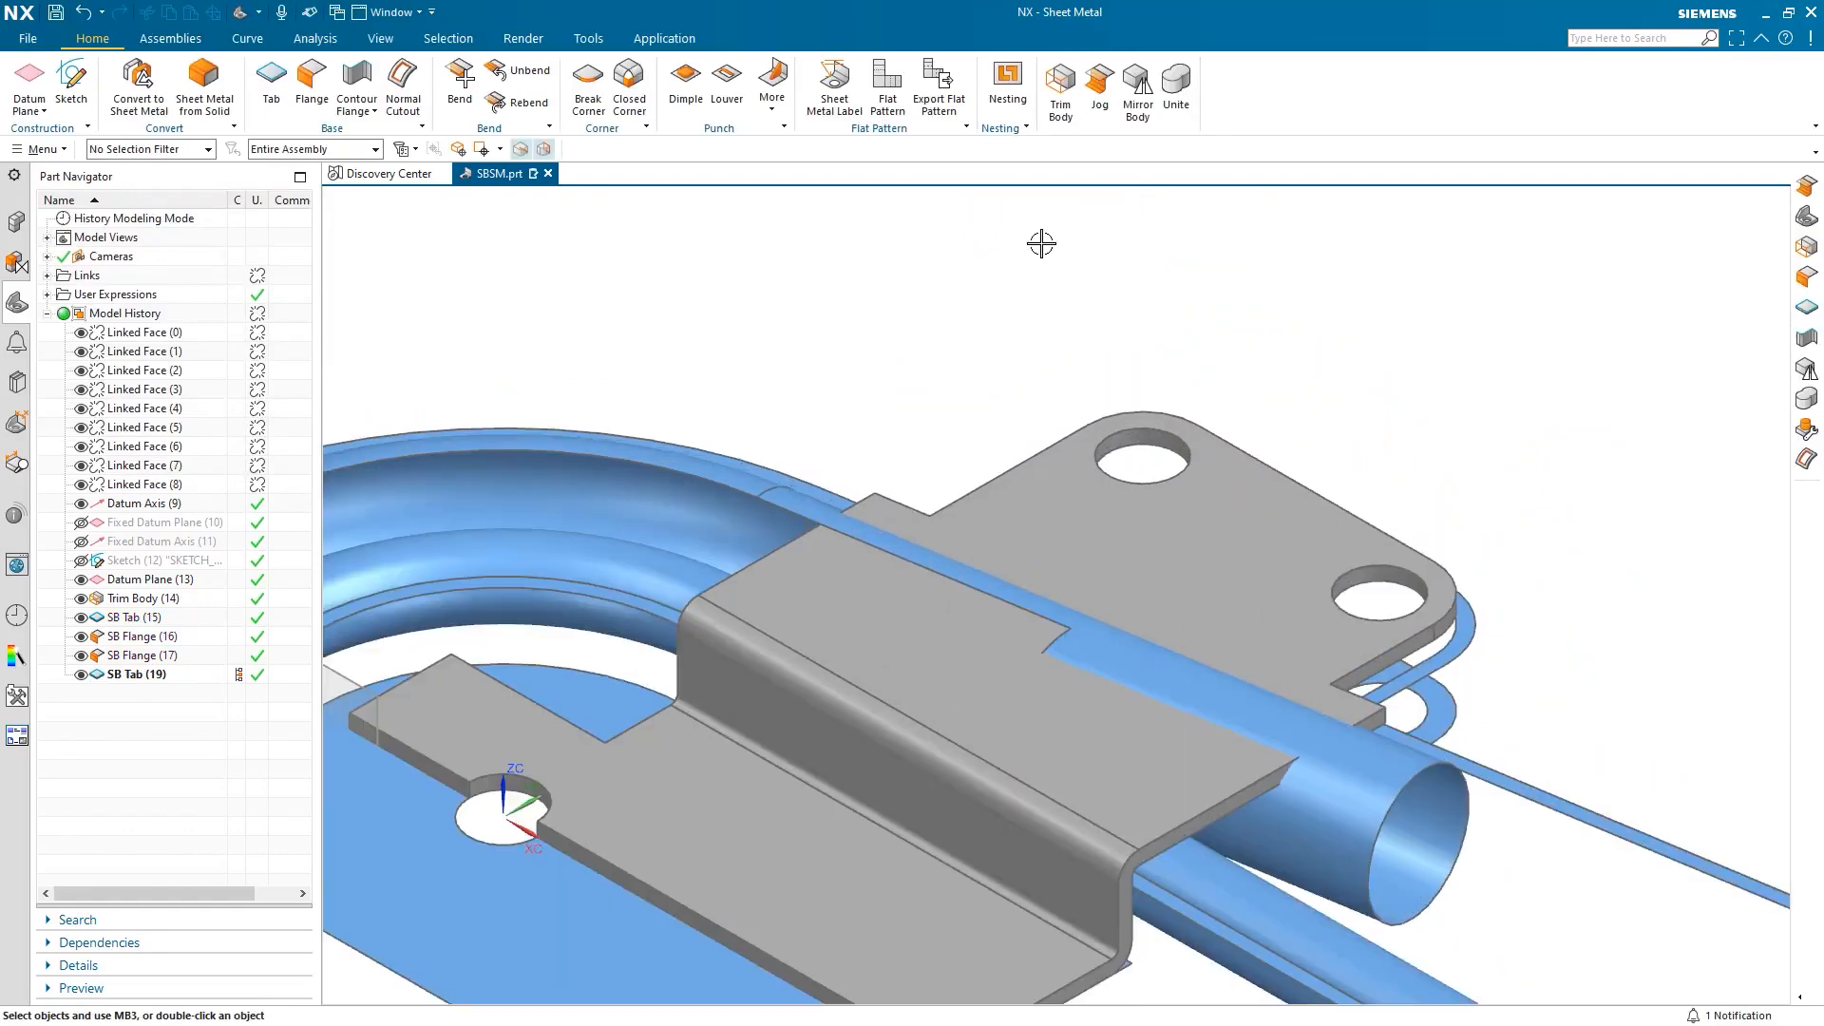
# For a new jog, sketch a single line across the tab's top face.
pyautogui.click(1100, 95)
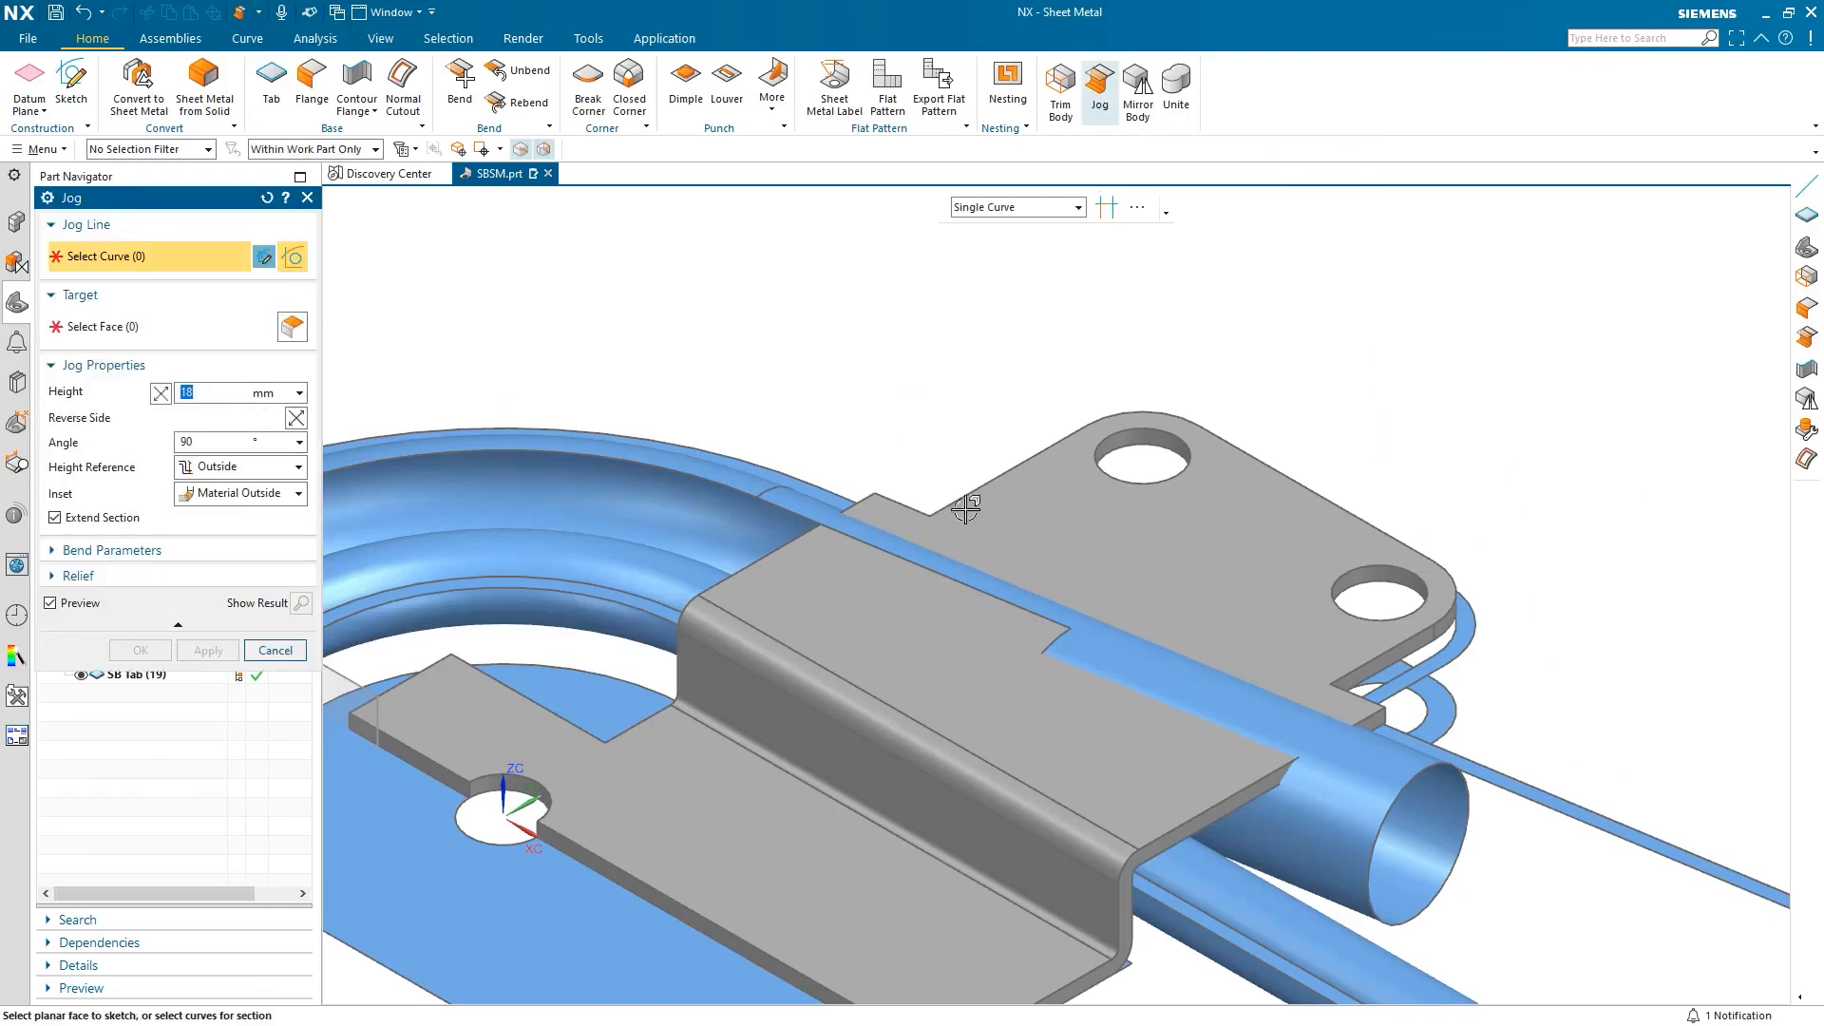
pyautogui.click(891, 583)
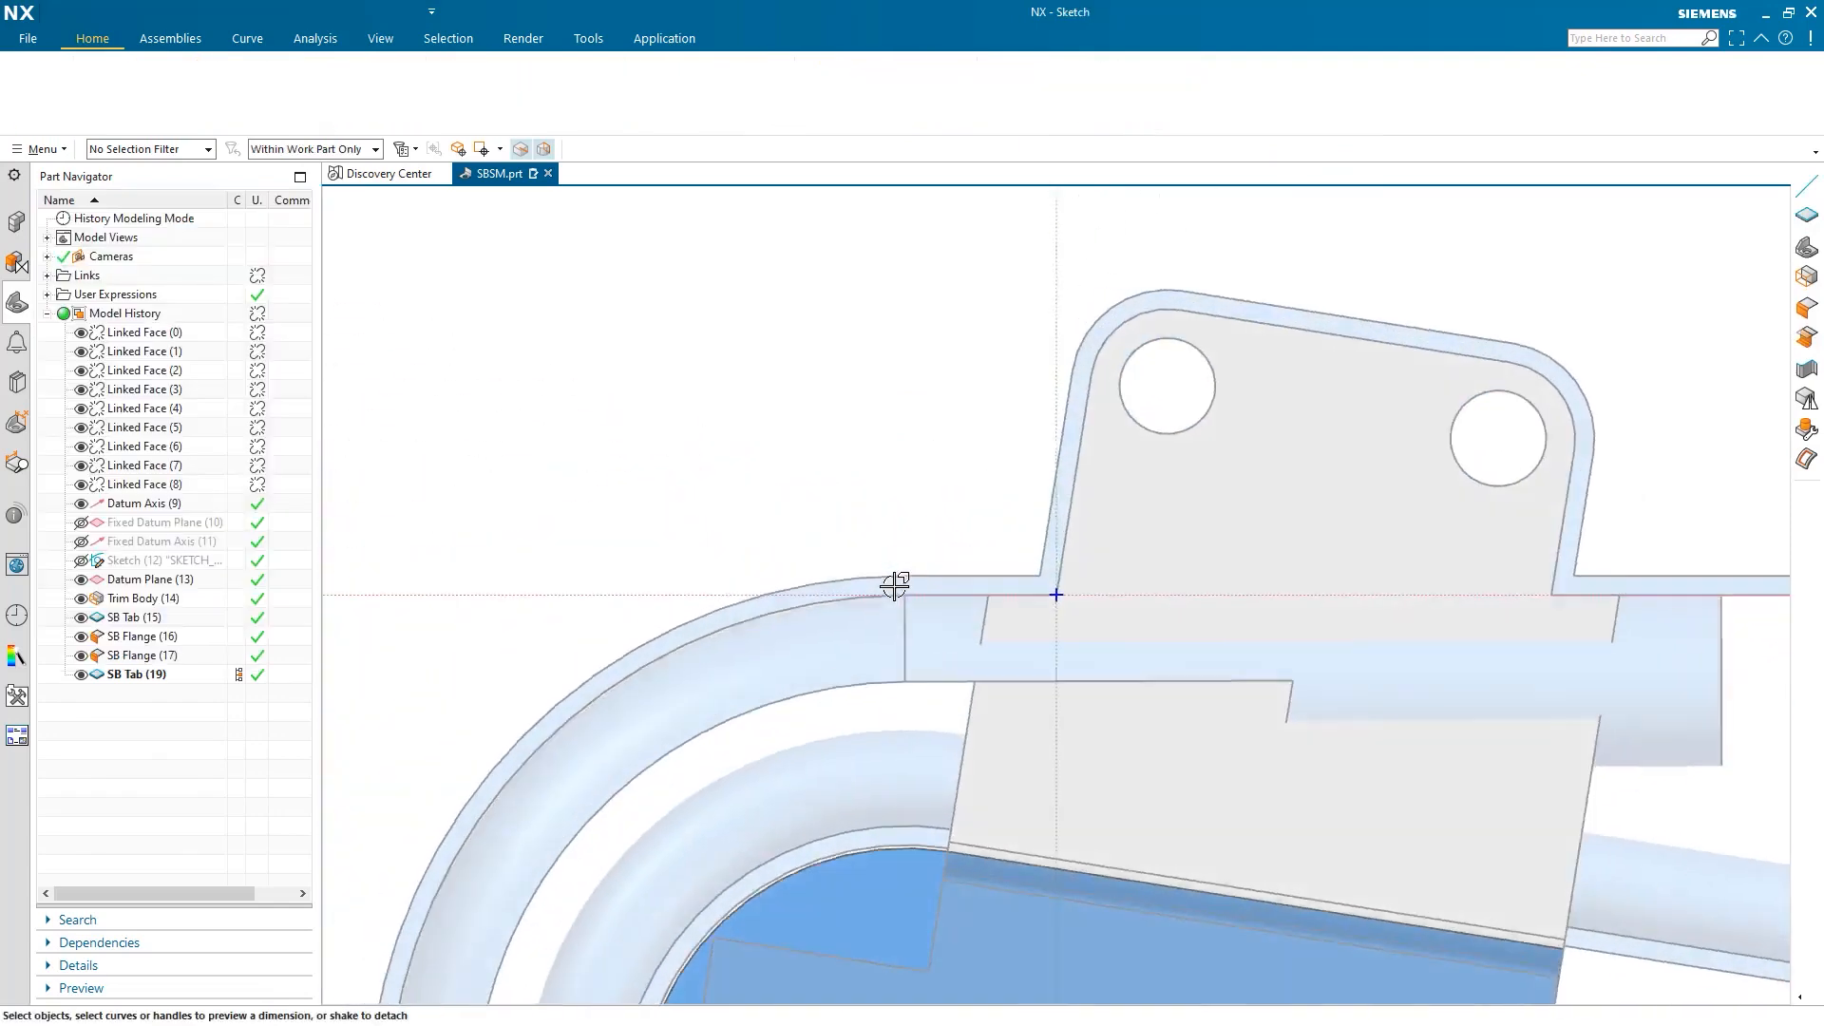
pyautogui.click(339, 84)
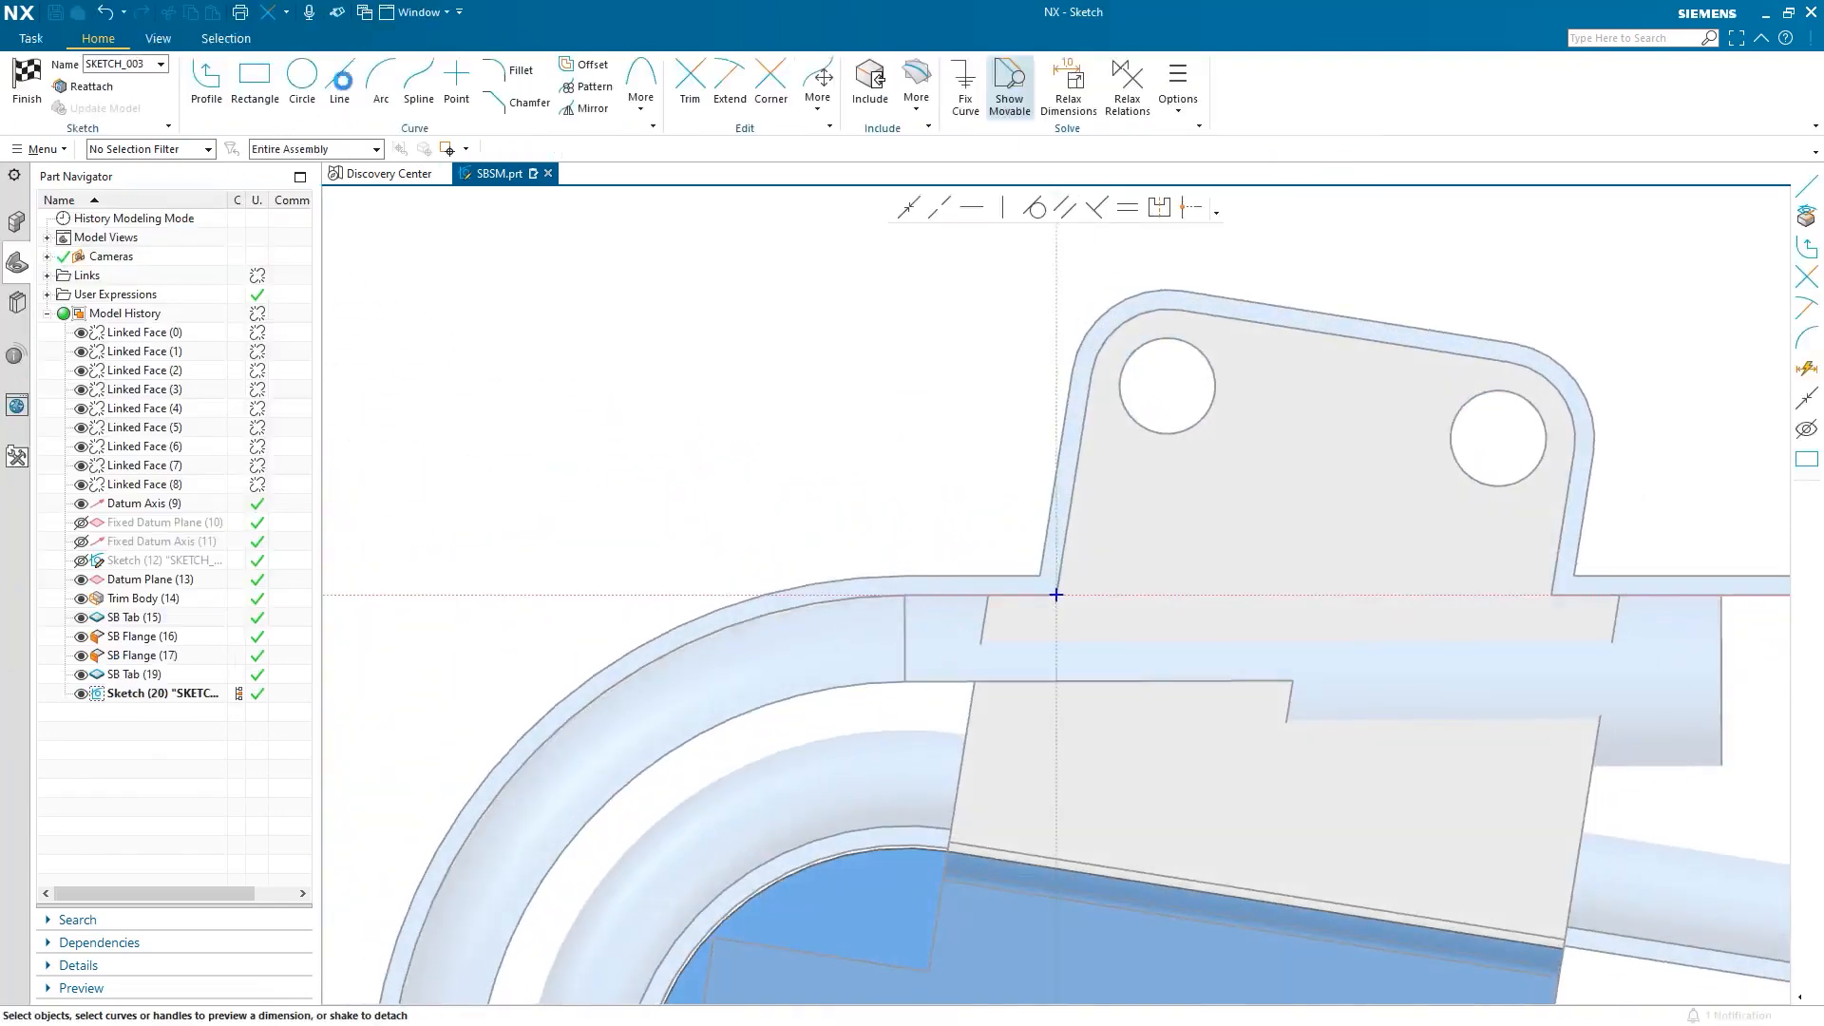
pyautogui.click(1618, 766)
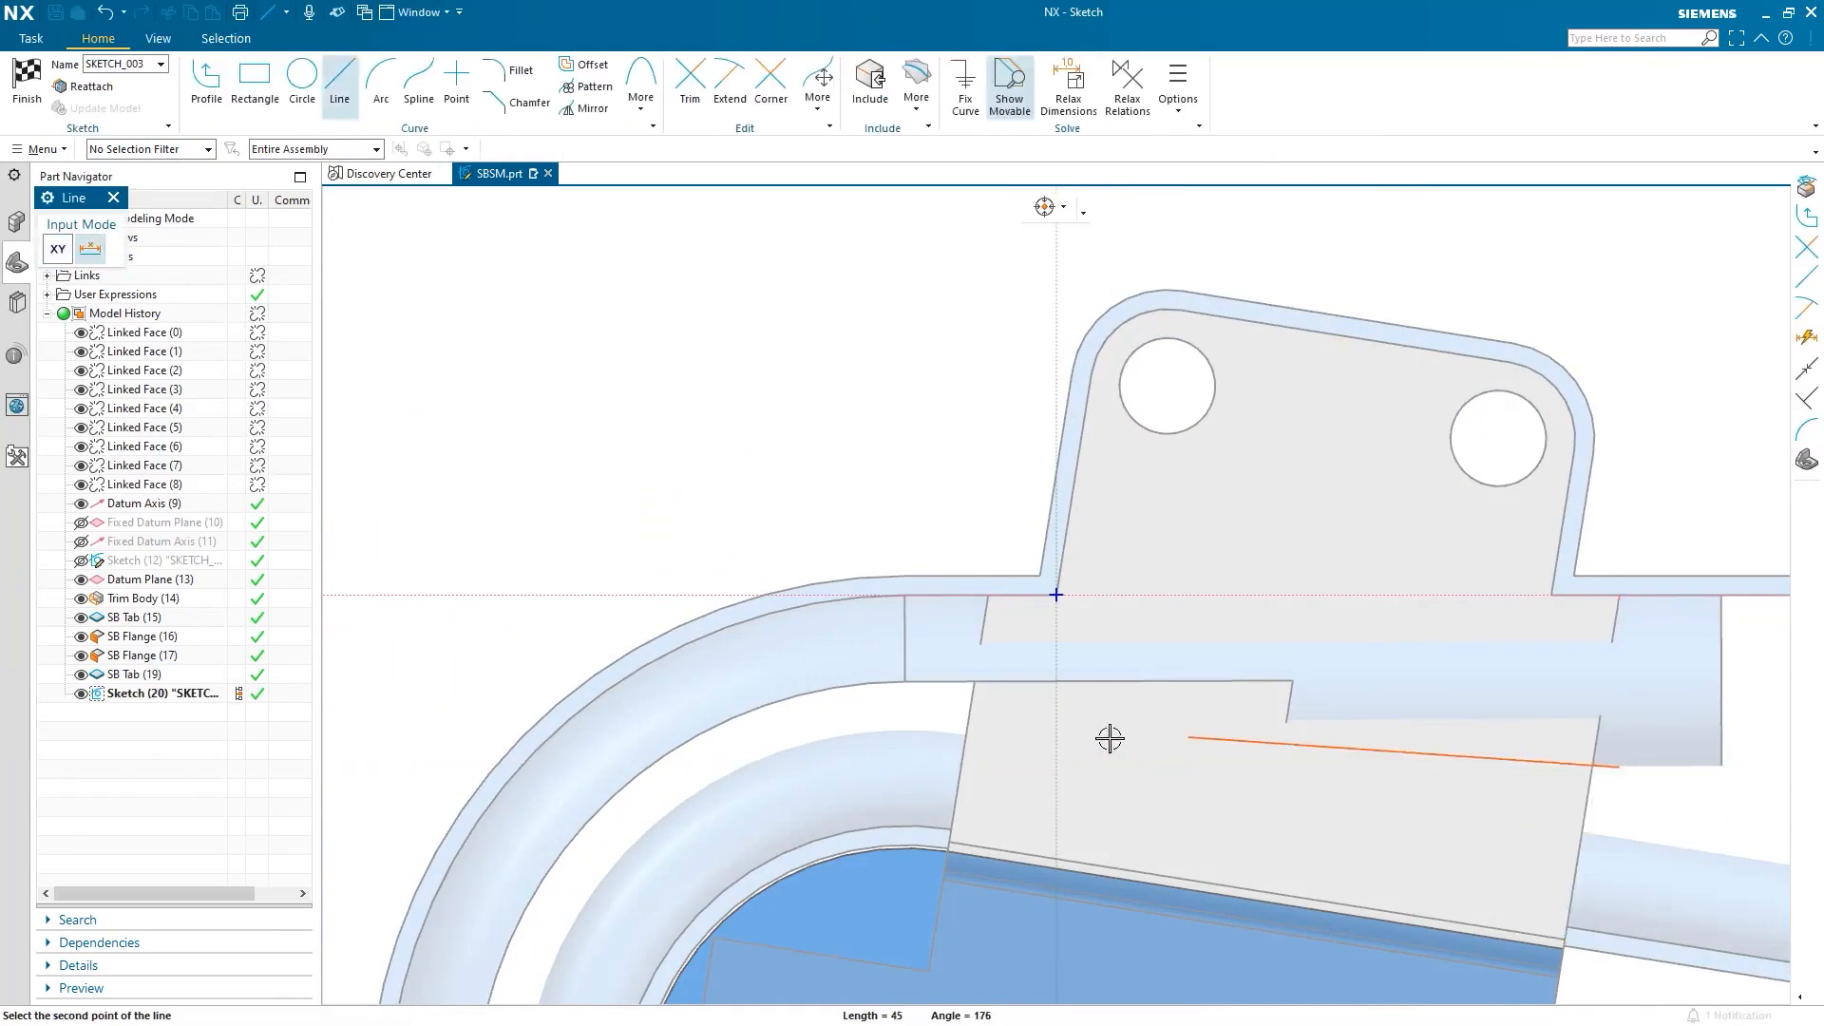
pyautogui.click(966, 748)
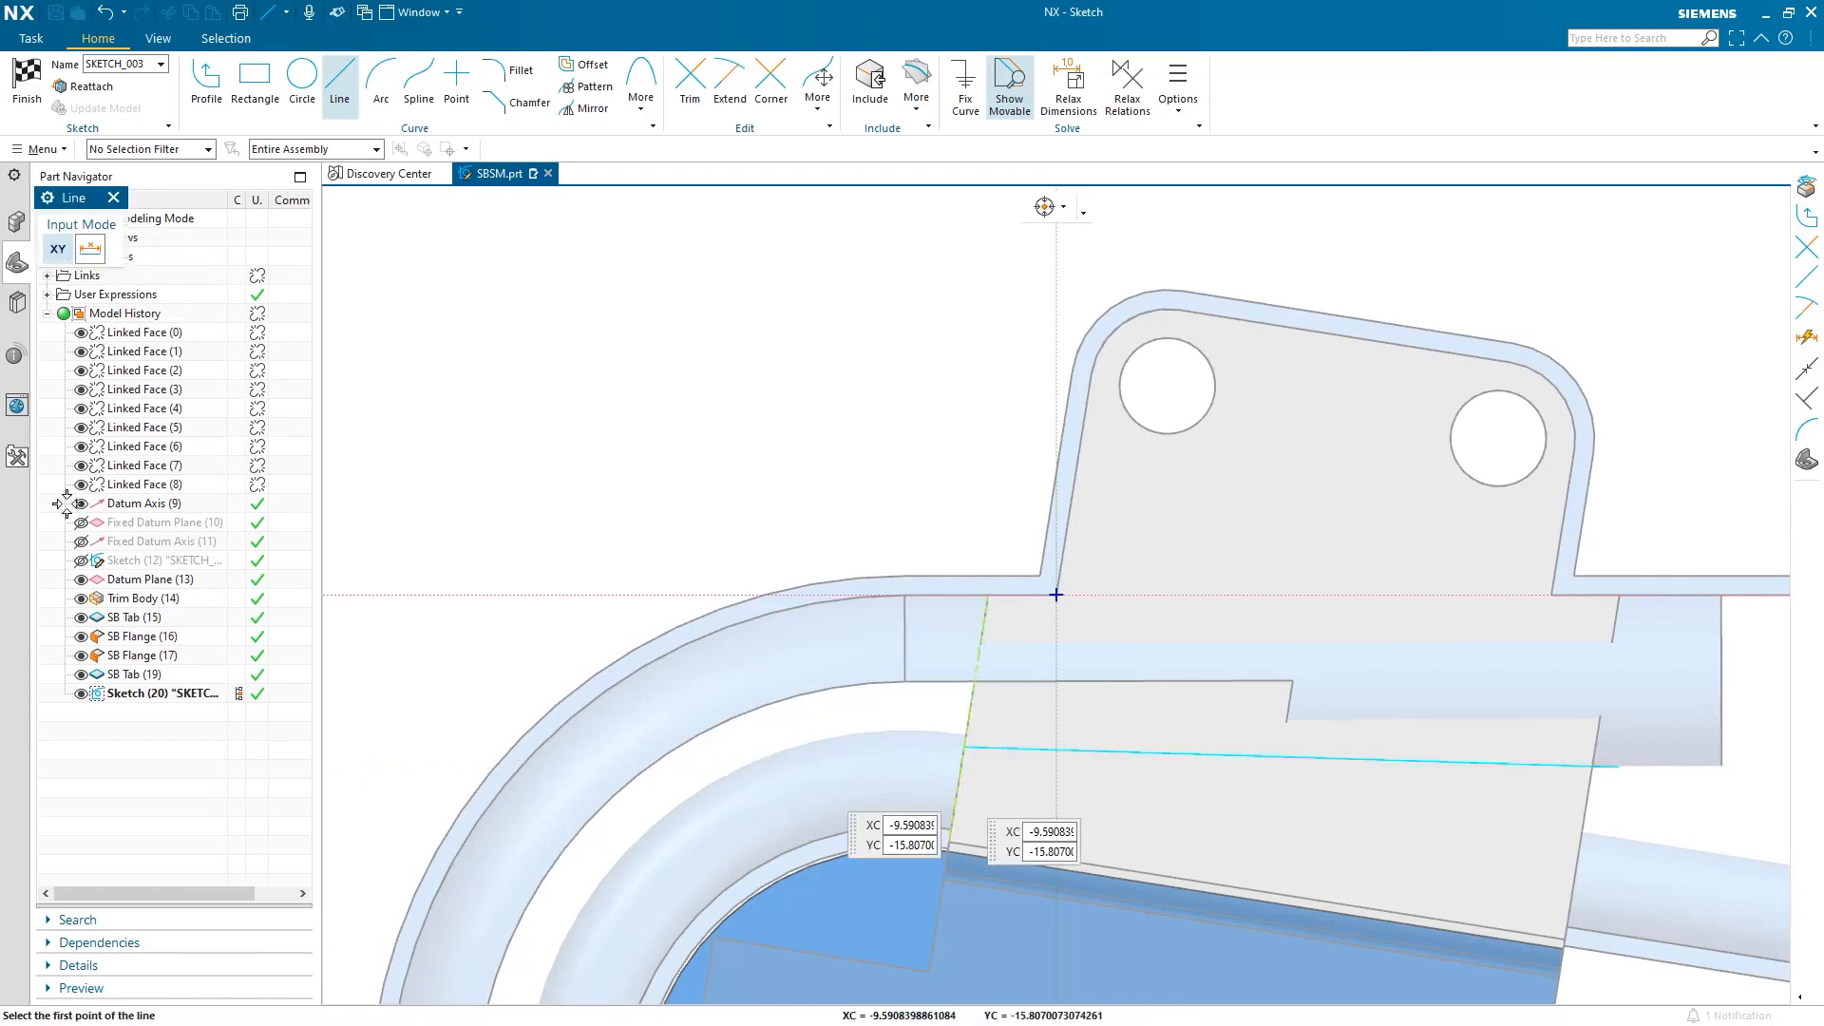
pyautogui.click(26, 78)
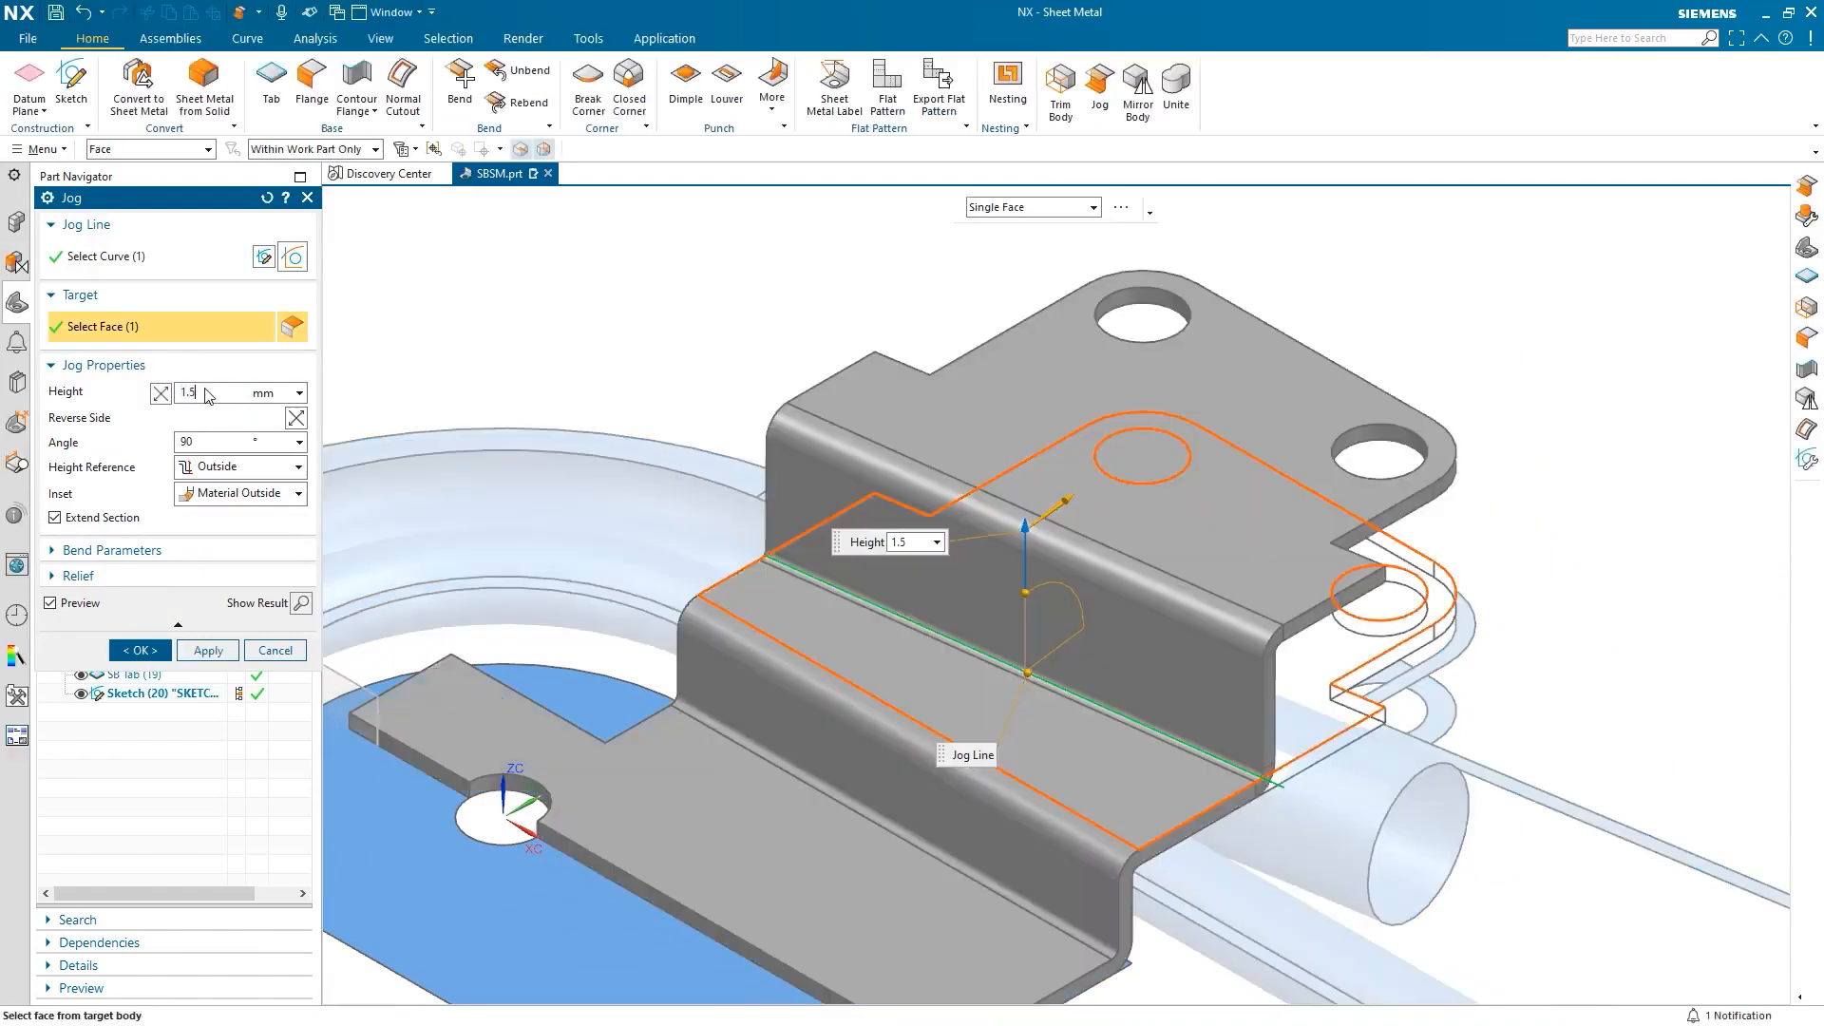
# Apply the 1.5 mm jog with Inside height reference, then start a sketch on the raised tab face.
pyautogui.click(243, 465)
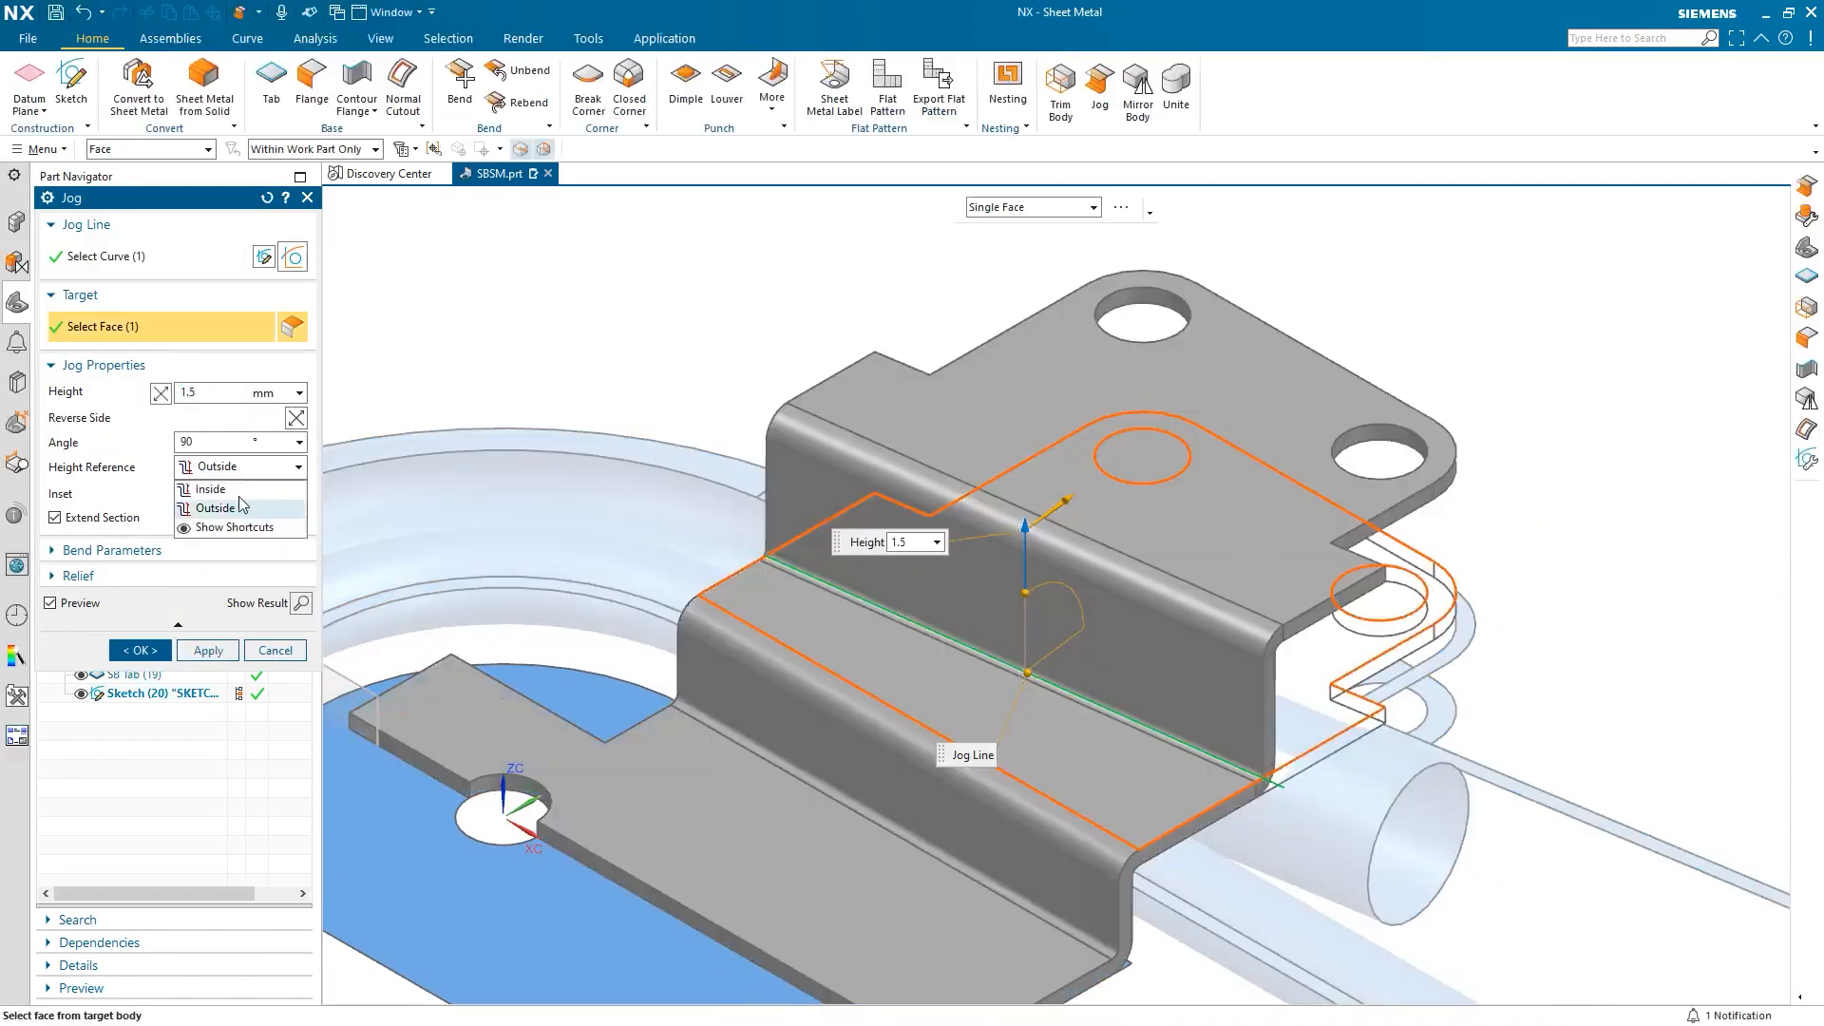
pyautogui.click(237, 489)
pyautogui.moveTo(1250, 860)
pyautogui.mouseDown(button='middle')
pyautogui.moveTo(1223, 846)
pyautogui.moveTo(1235, 834)
pyautogui.mouseUp(button='middle')
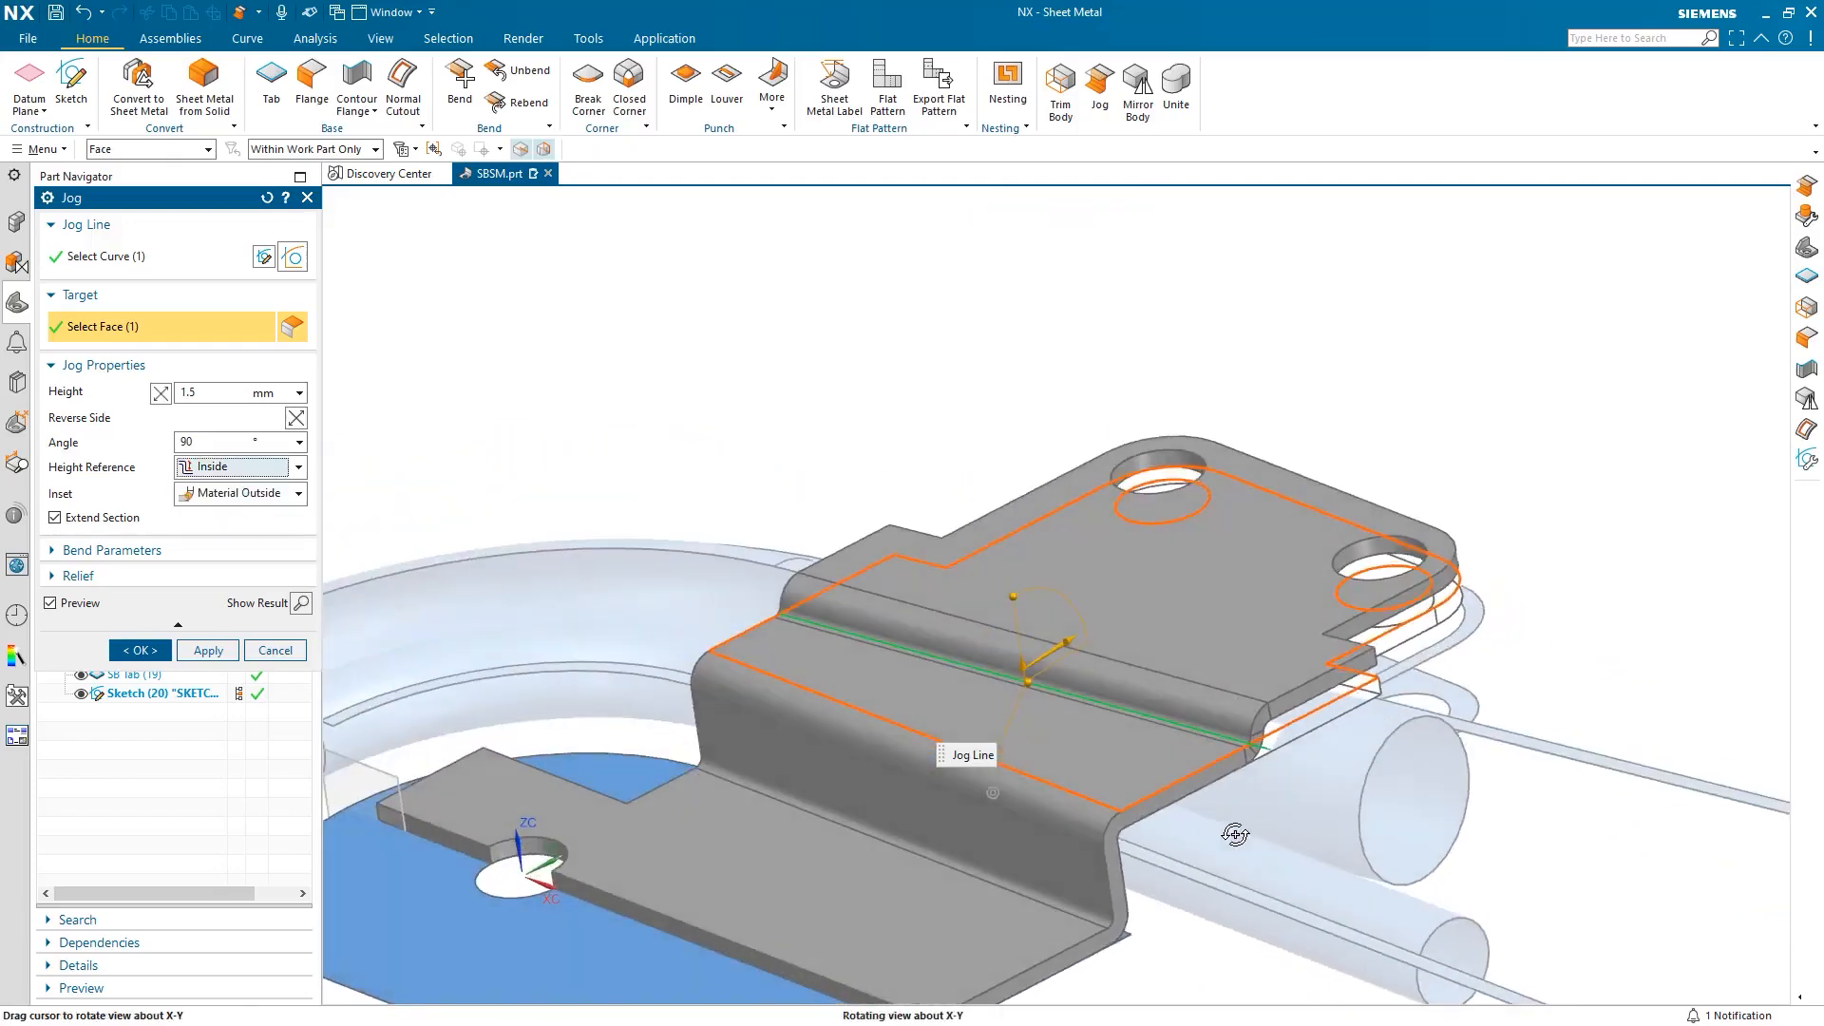
pyautogui.click(211, 652)
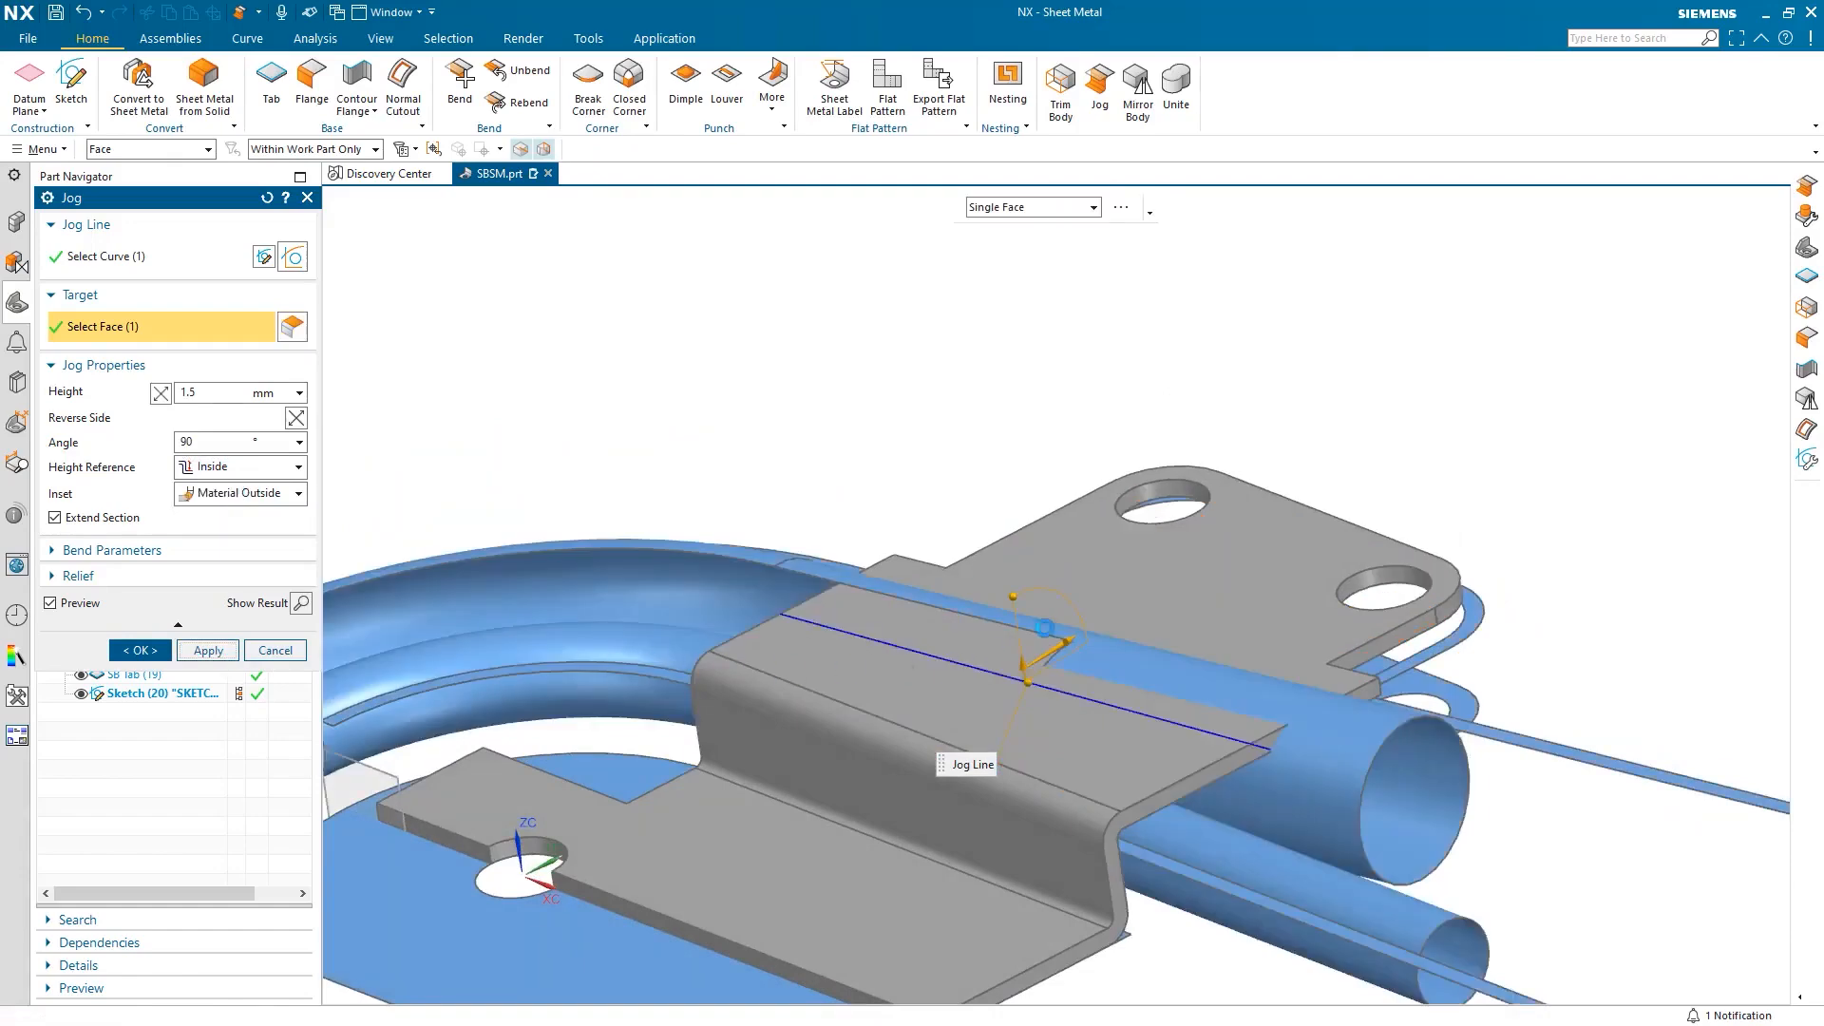
pyautogui.click(1091, 594)
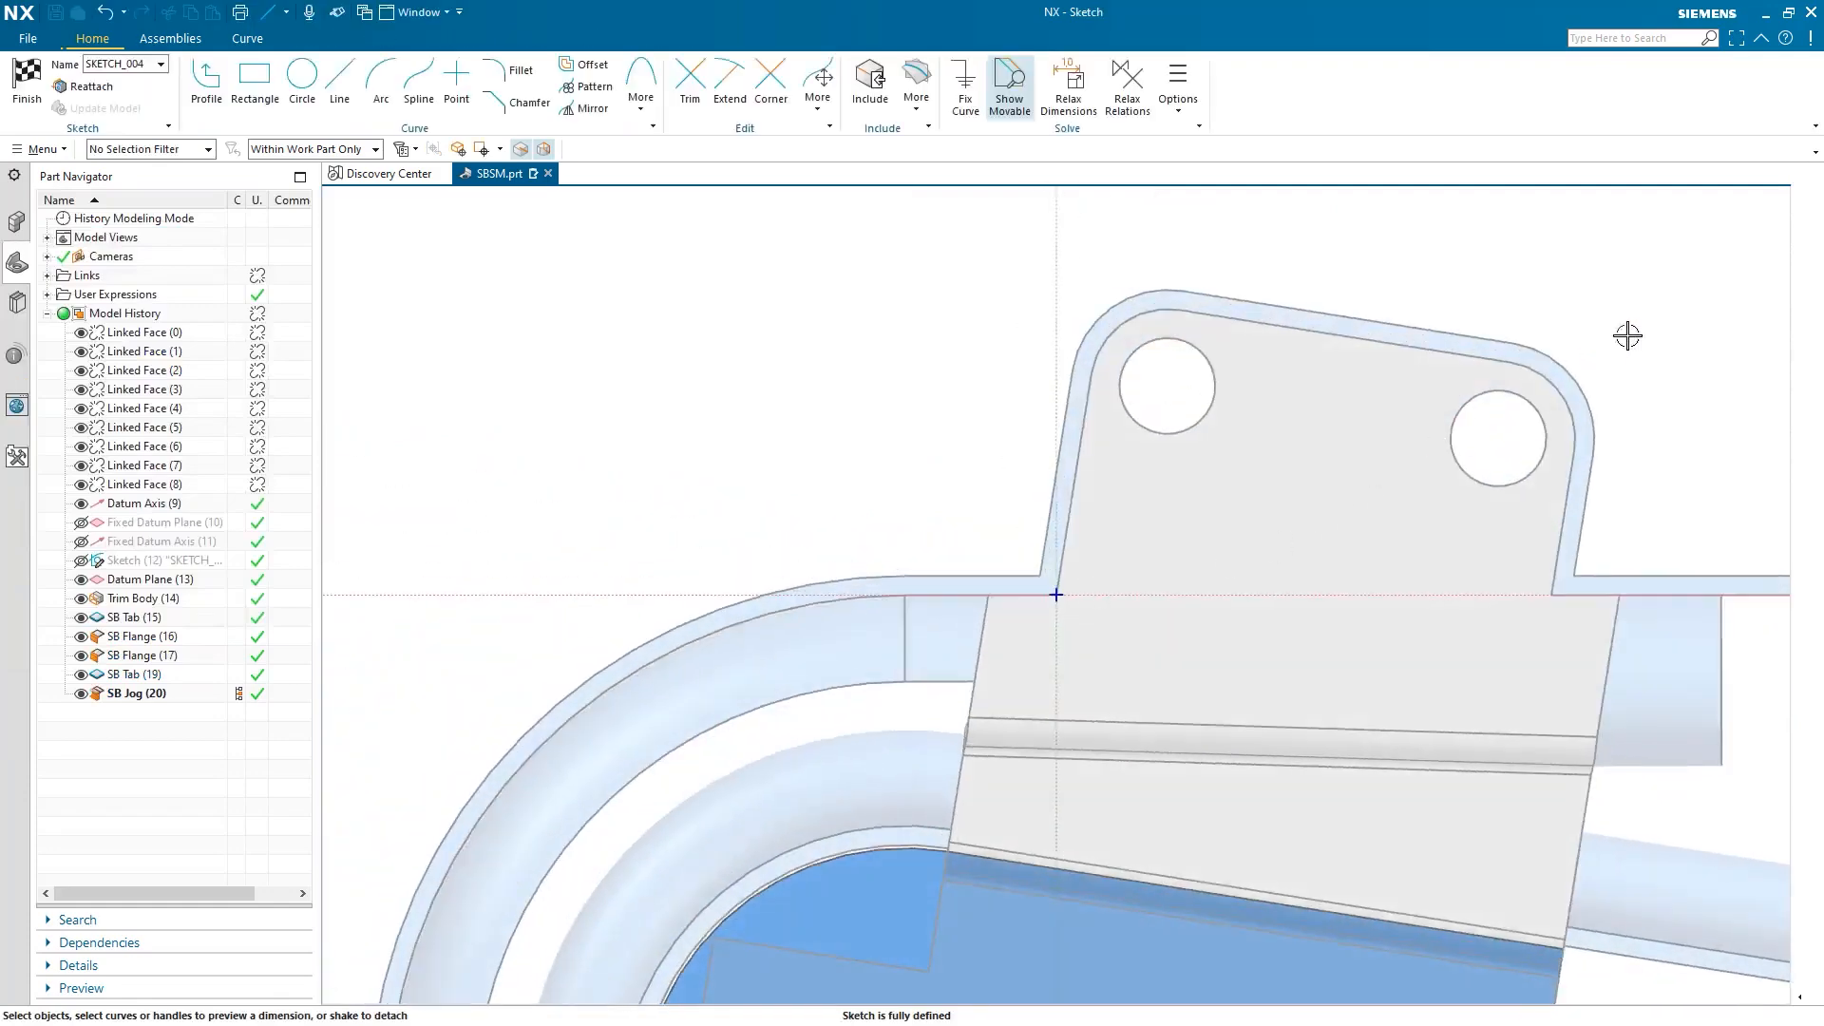
# Project the tab edge as the jog line and make an 18 mm Outside jog bending downward.
pyautogui.click(1473, 576)
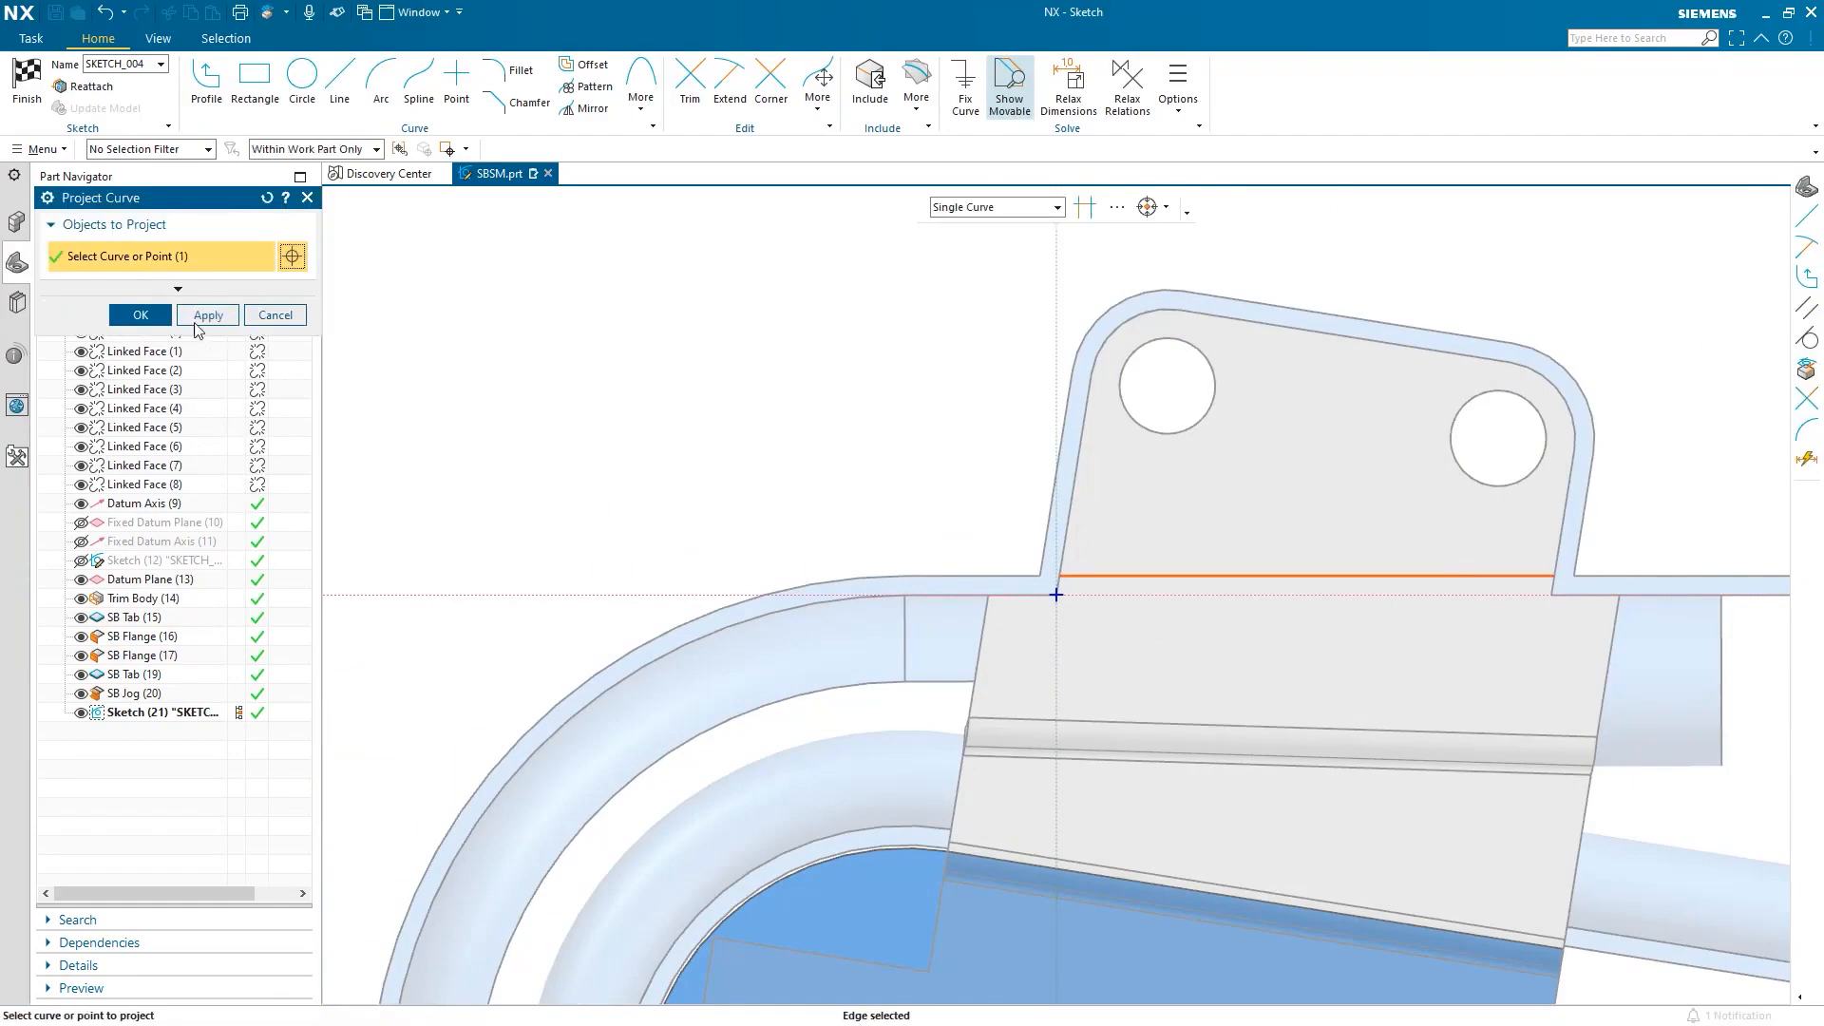
pyautogui.click(166, 321)
pyautogui.click(38, 81)
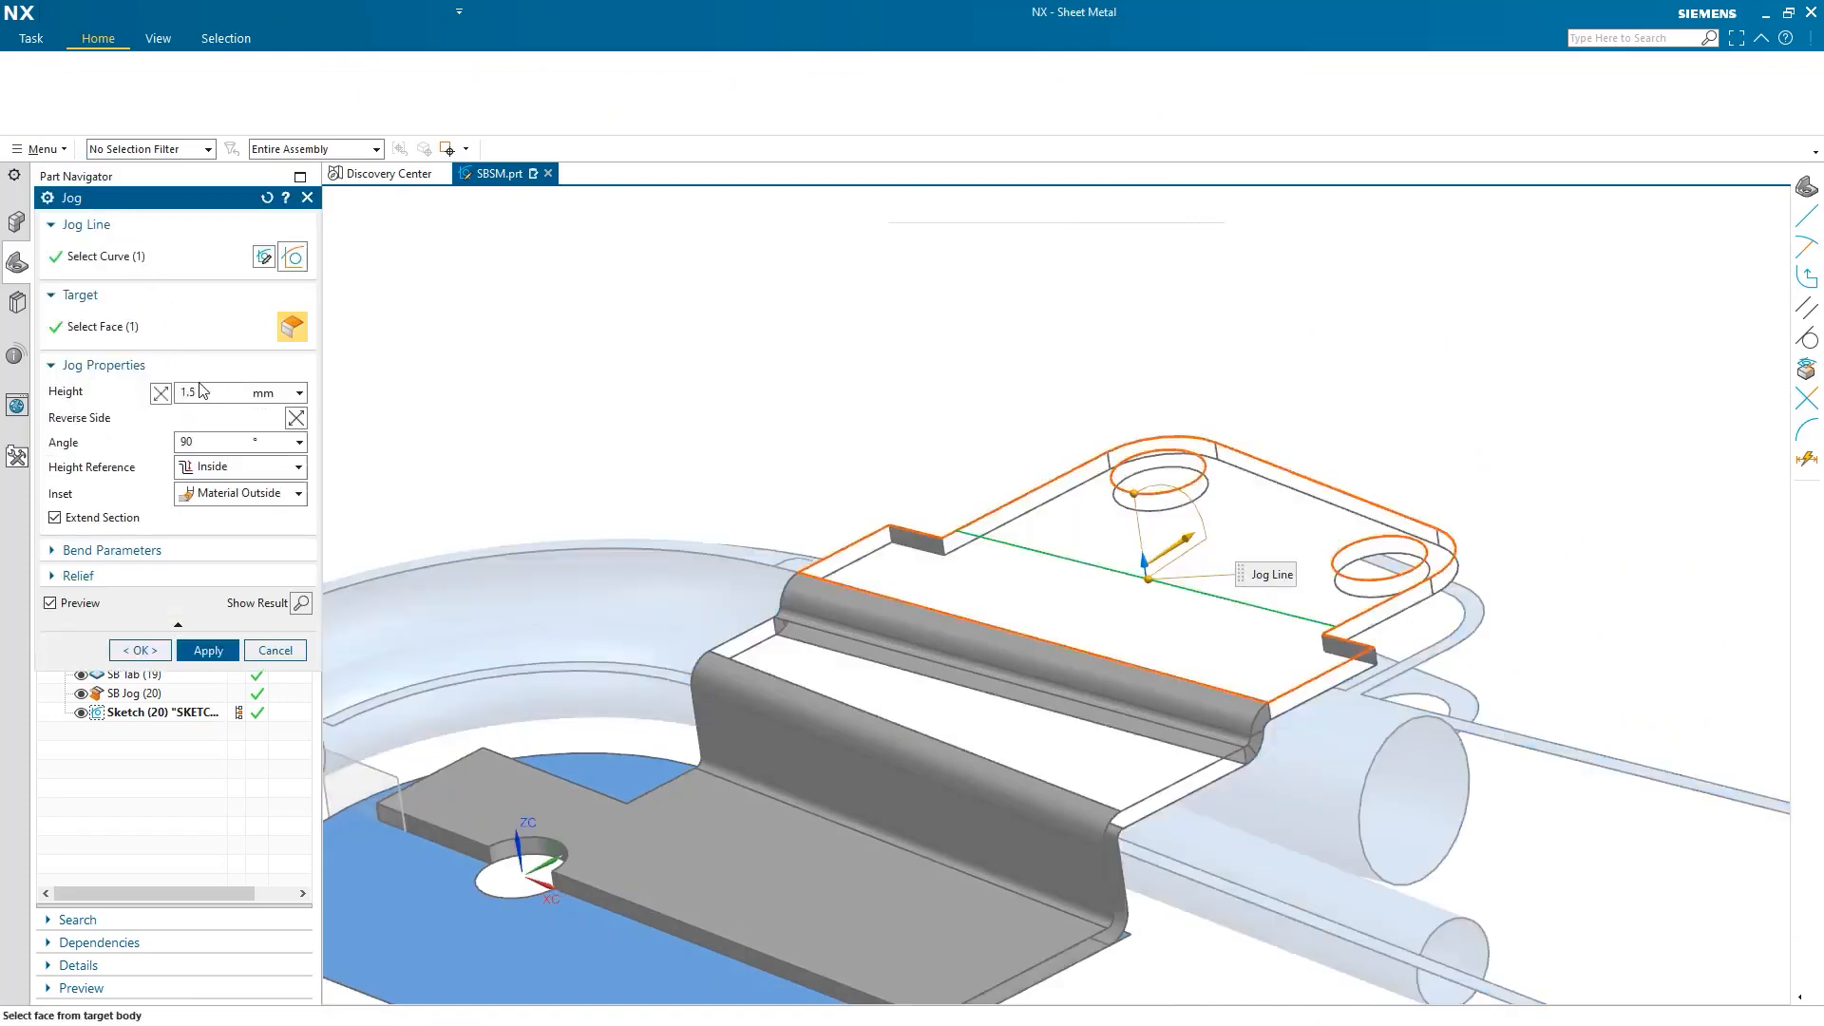
pyautogui.write('18')
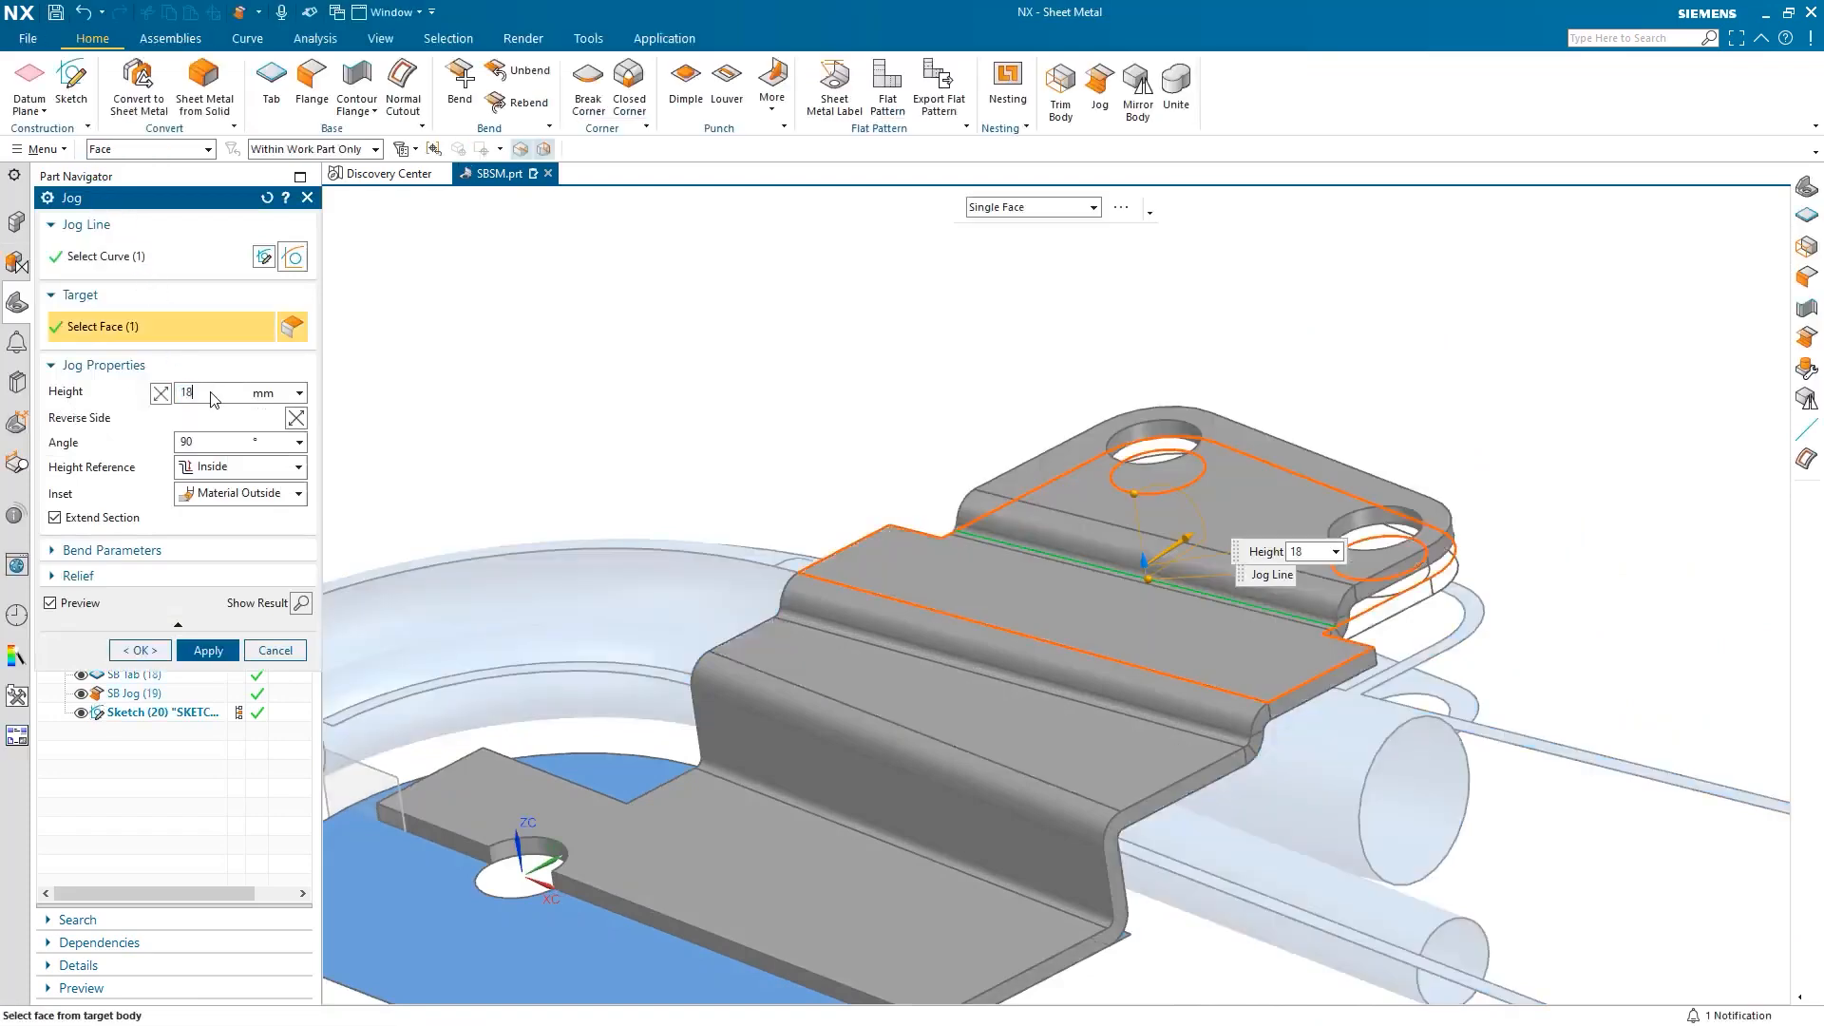
pyautogui.click(220, 475)
pyautogui.click(224, 505)
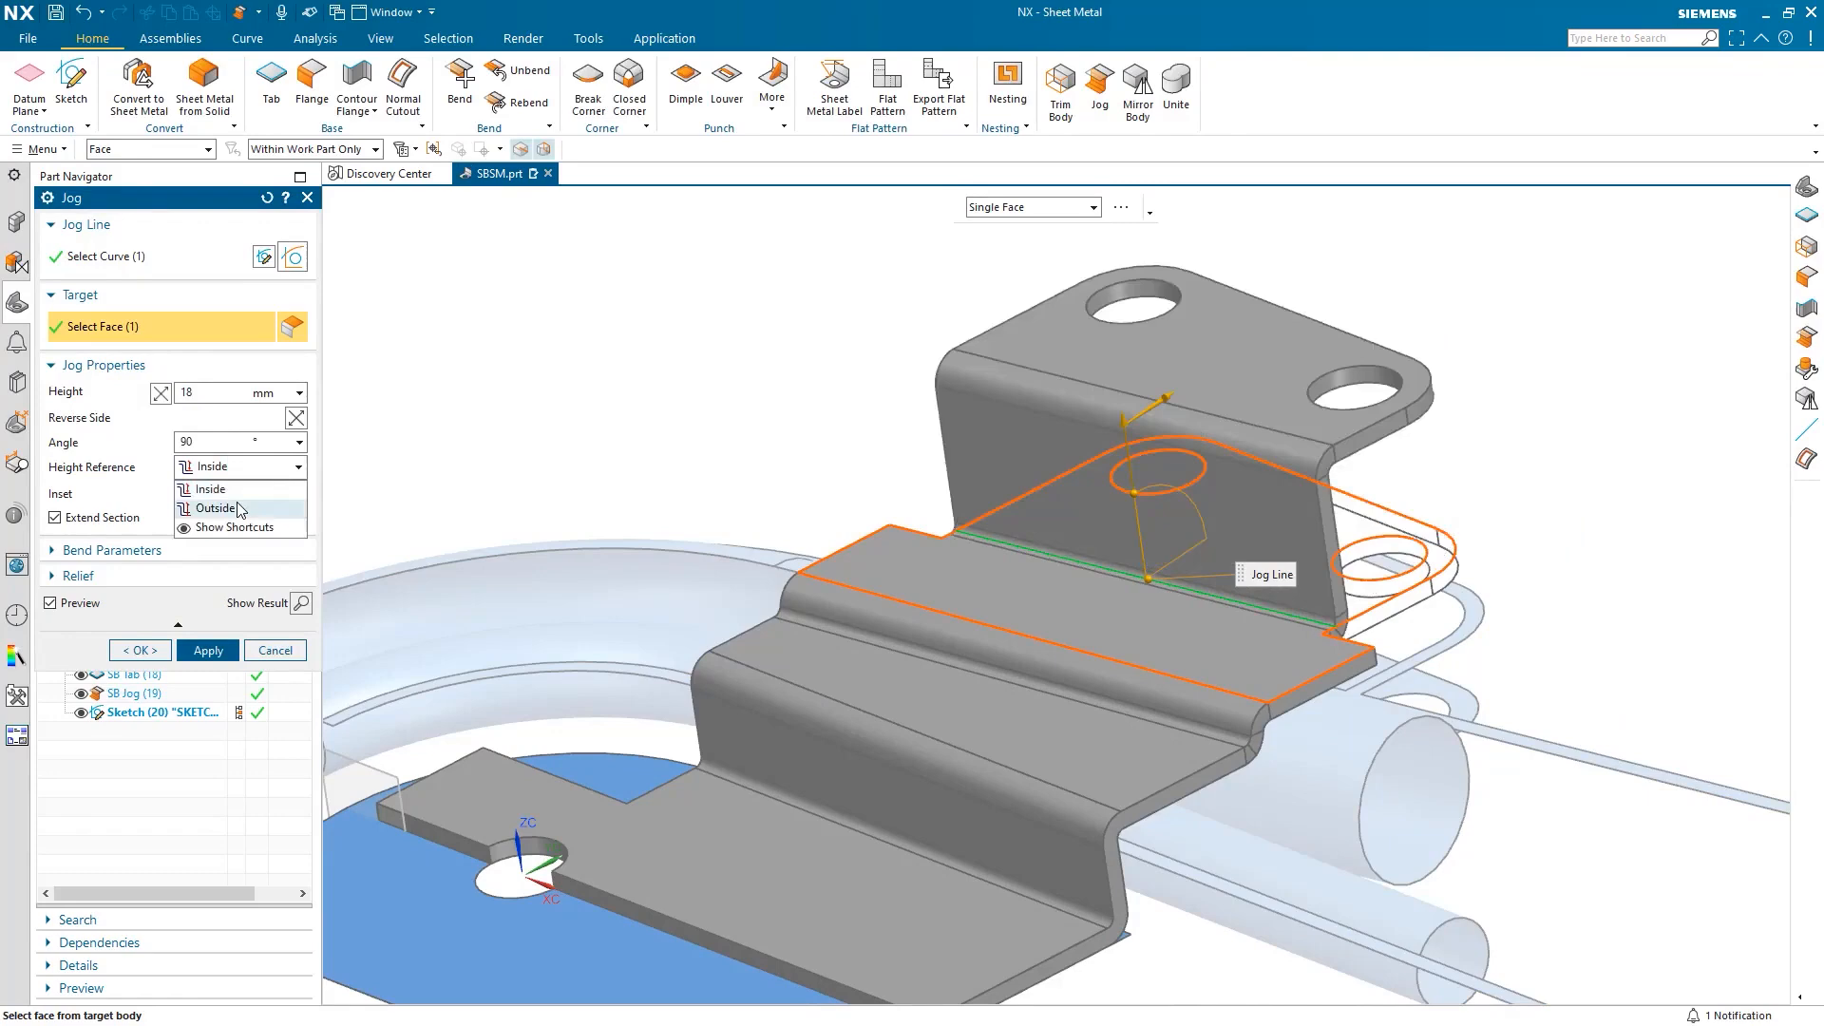
pyautogui.click(161, 394)
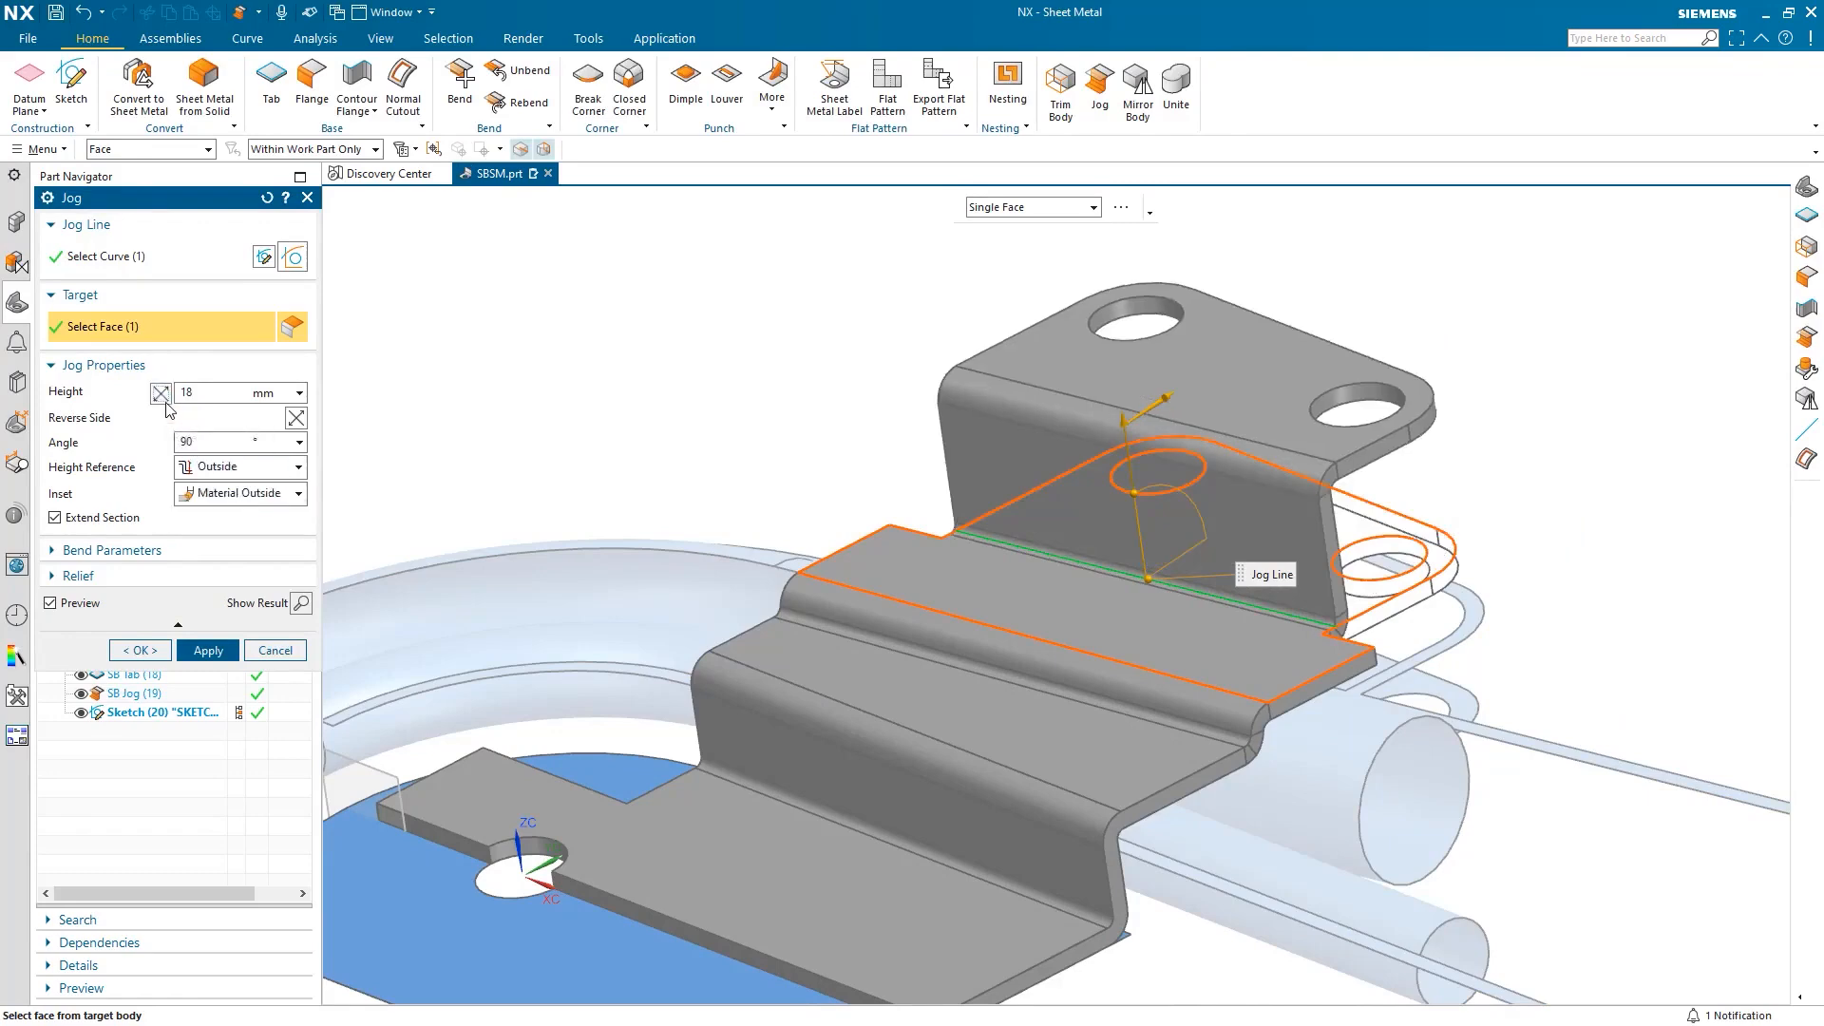
pyautogui.moveTo(1397, 728); pyautogui.dragTo(1263, 745, button='middle')
pyautogui.moveTo(1306, 740); pyautogui.dragTo(1383, 739, button='middle')
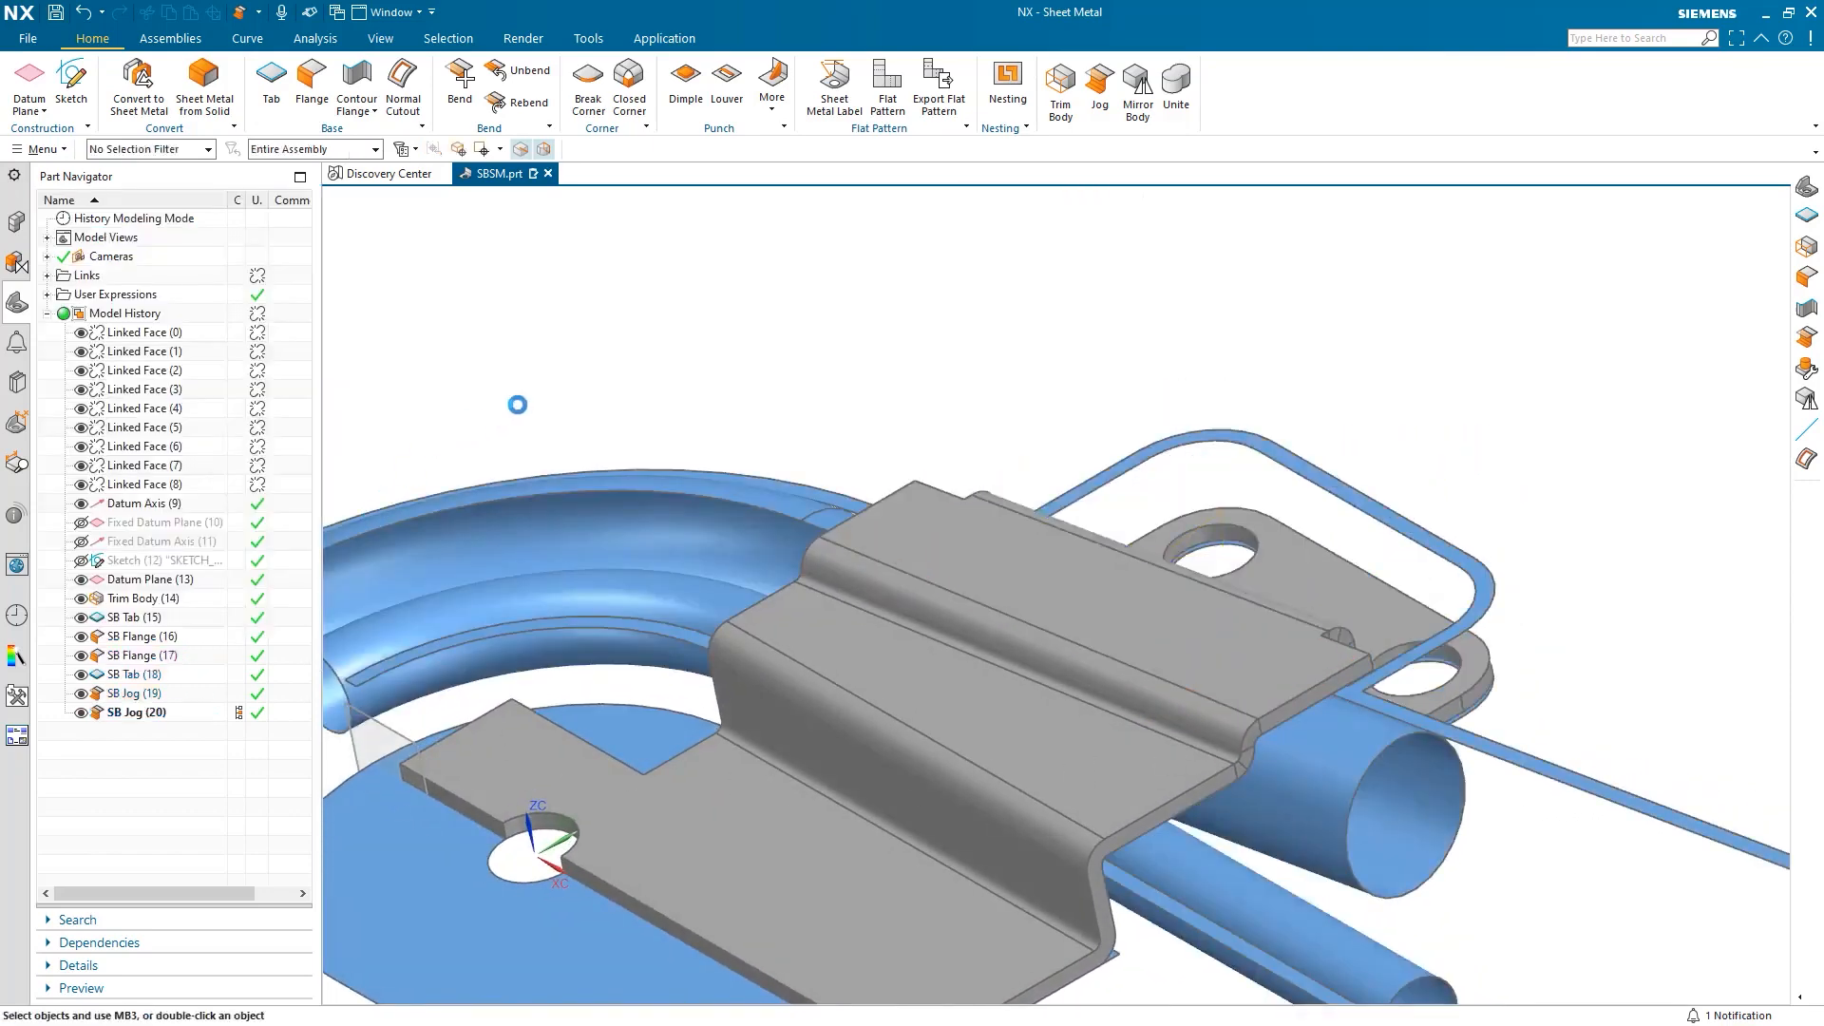
# Start a contour flange on the base plate edge, with the path sketch plane at its start, flipped.
pyautogui.press('End')
pyautogui.click(358, 85)
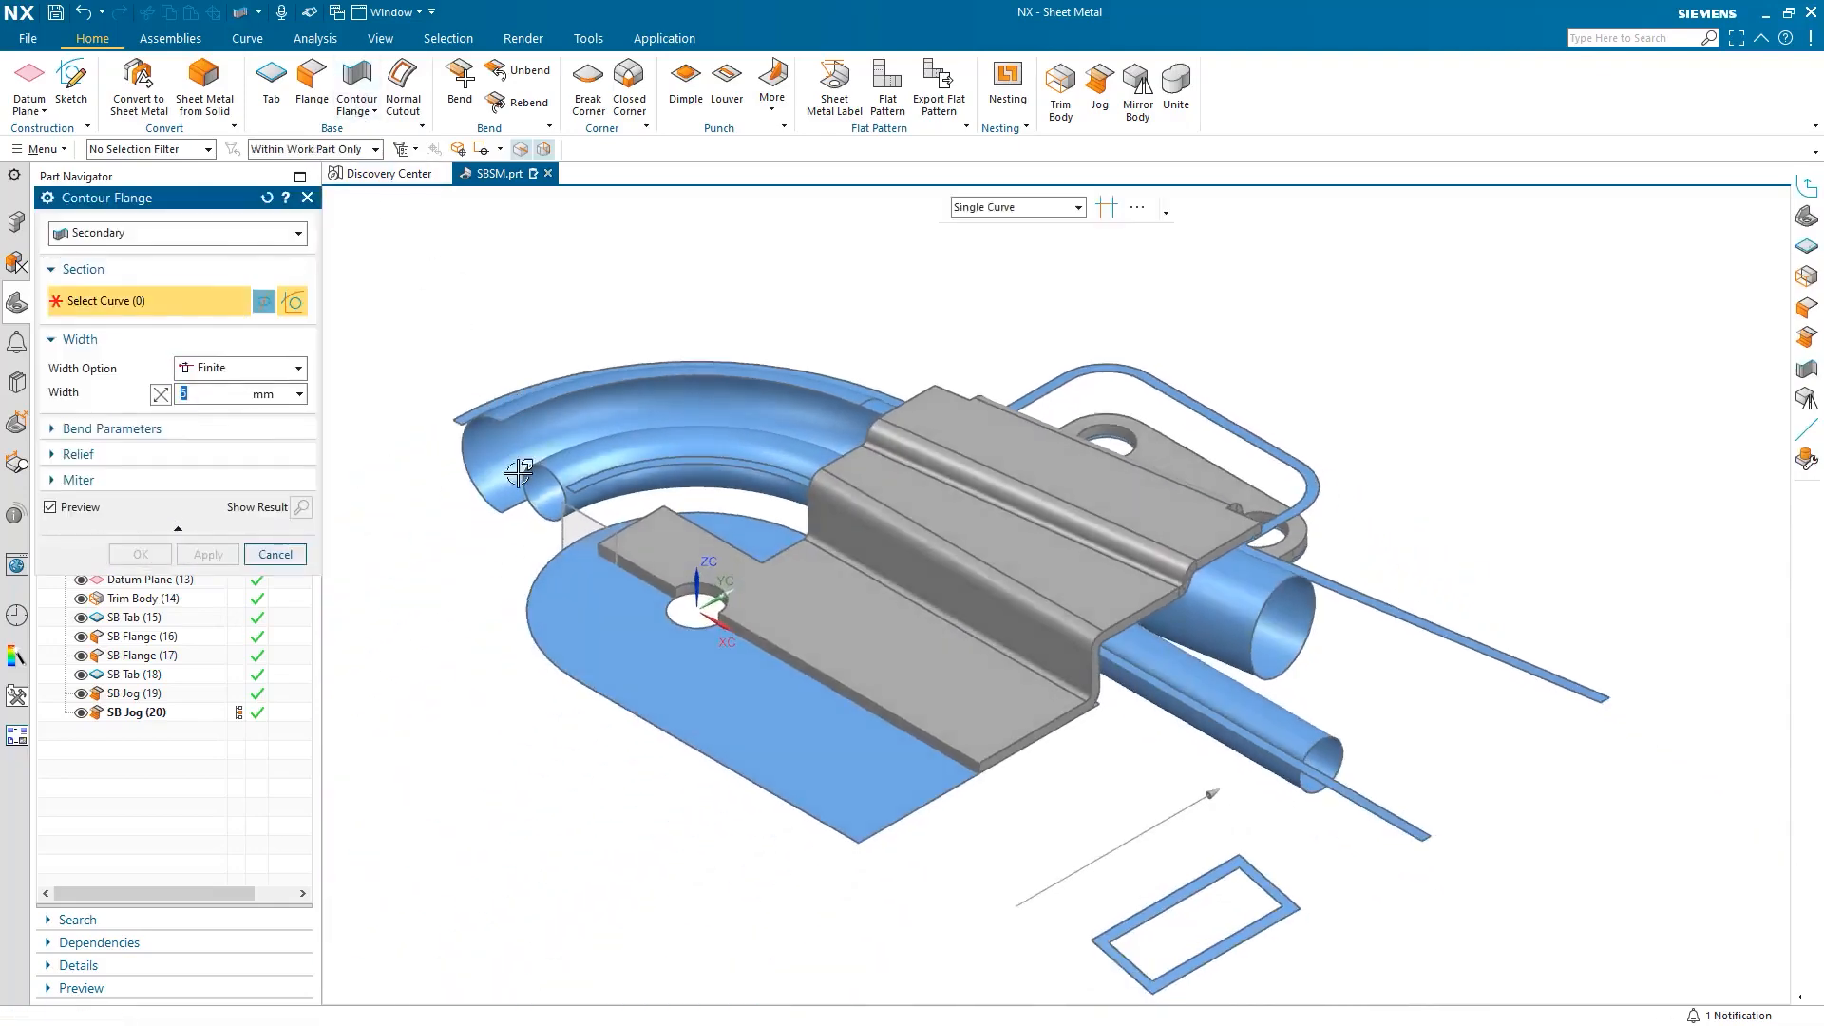
pyautogui.scroll(6, 570, 503)
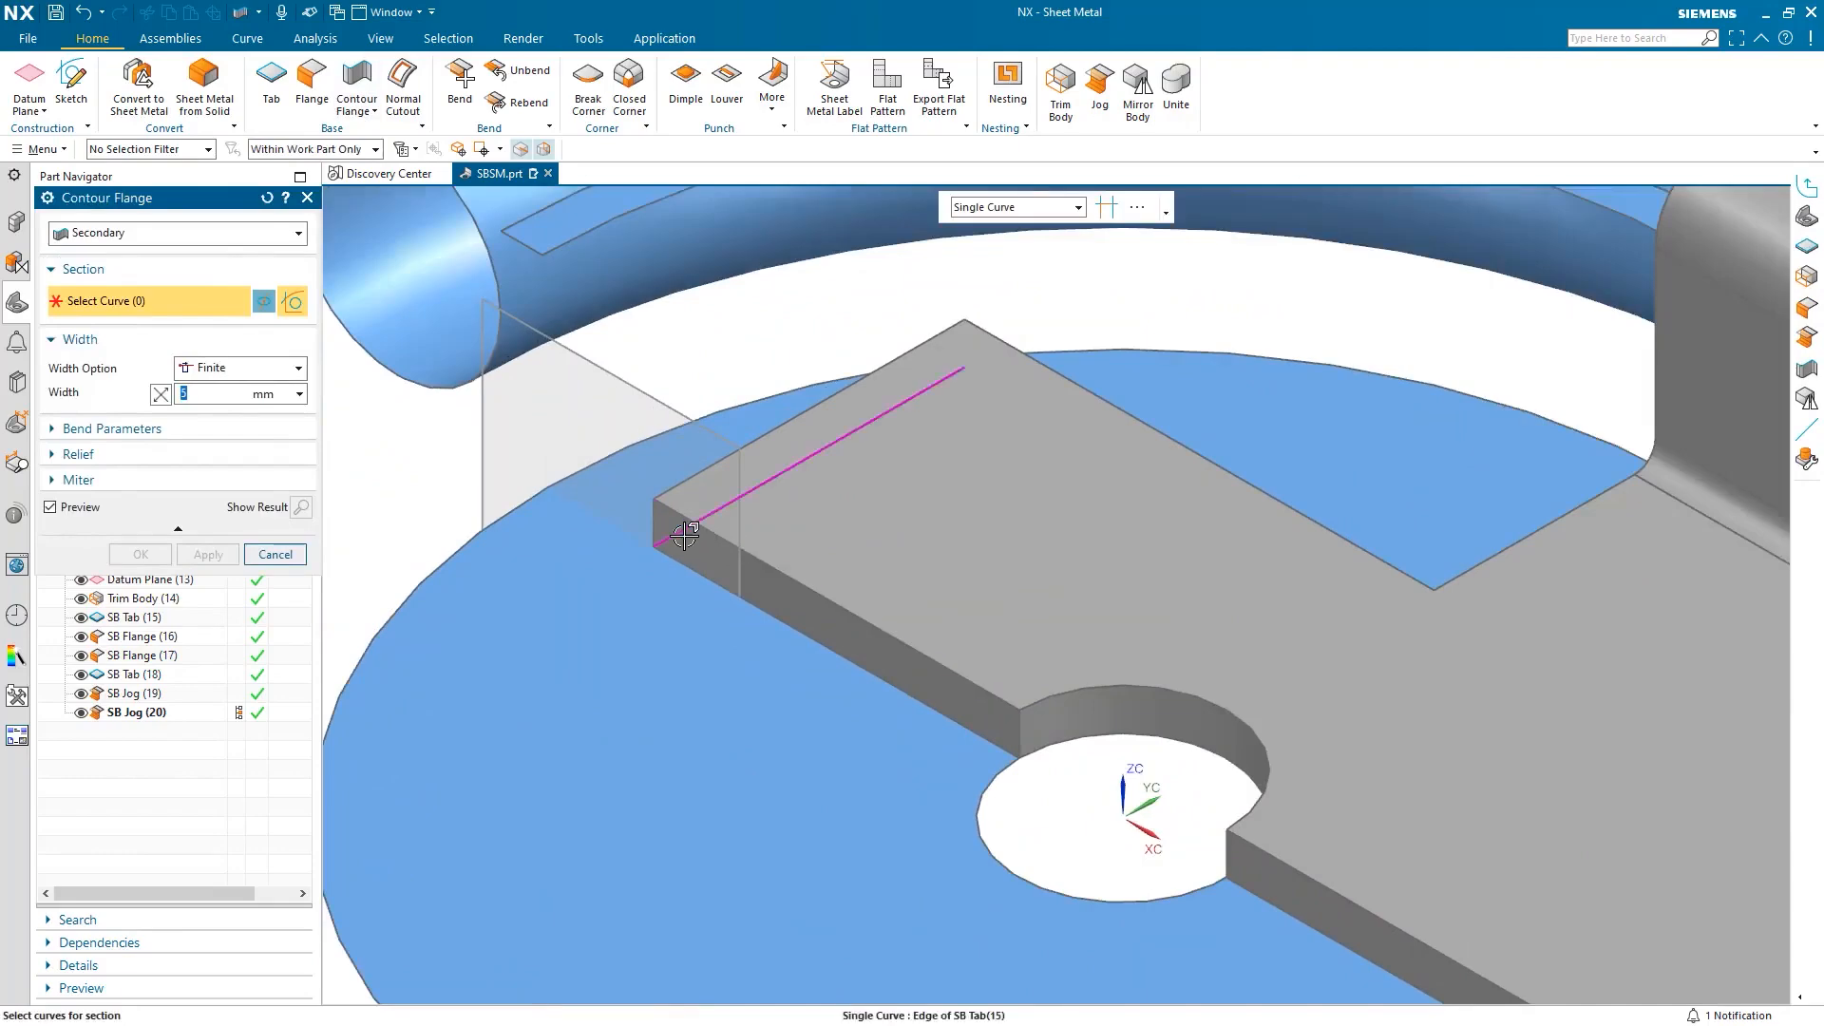
pyautogui.click(684, 537)
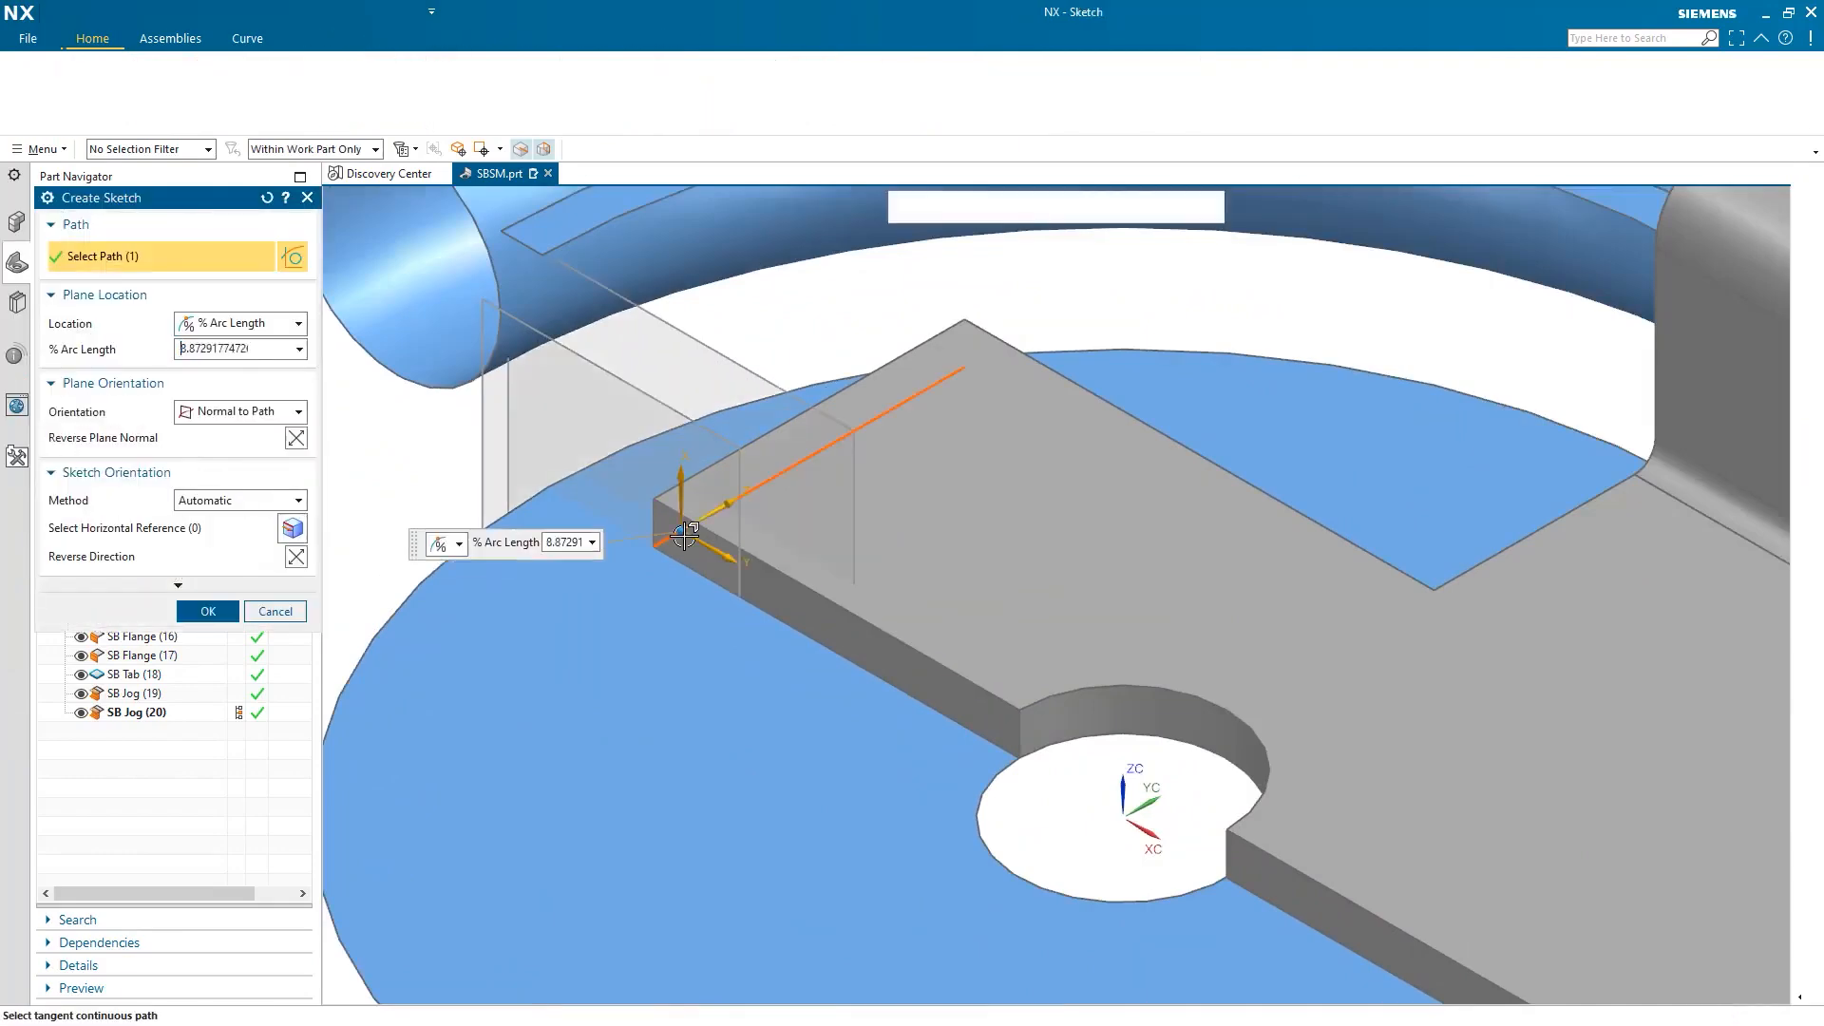
pyautogui.moveTo(677, 532); pyautogui.dragTo(653, 546)
pyautogui.click(296, 438)
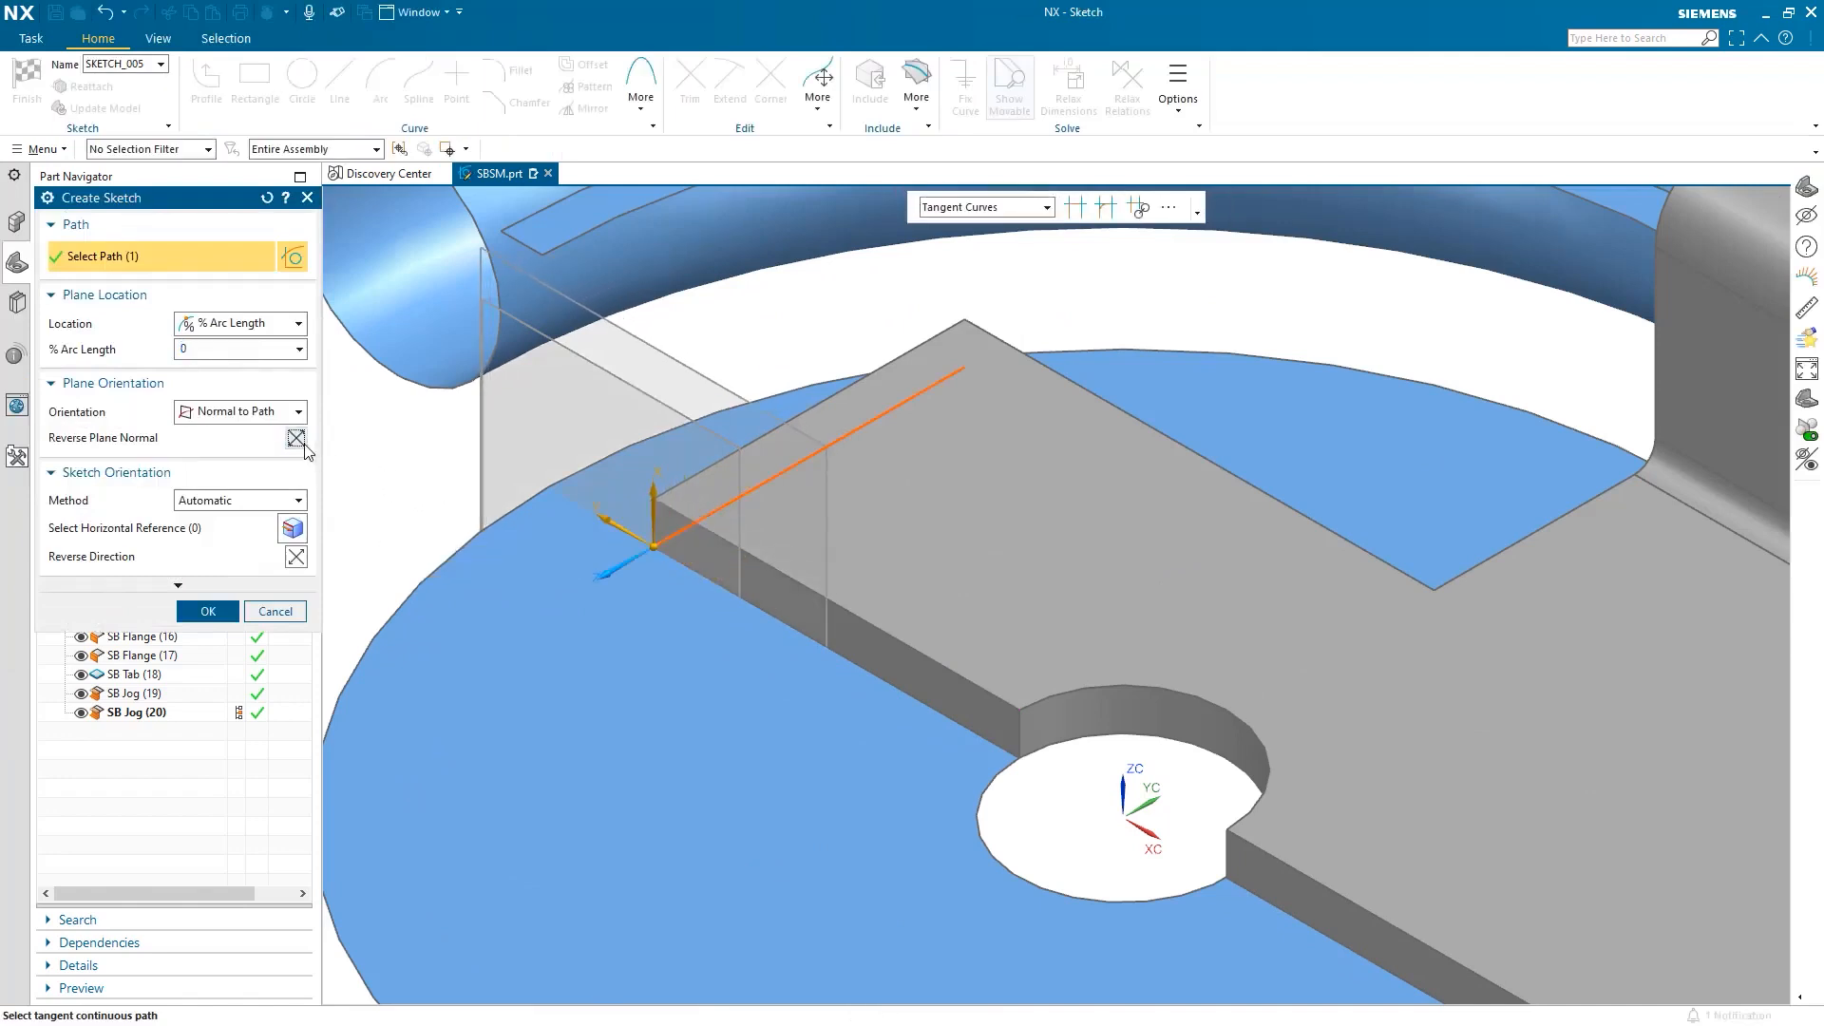
pyautogui.click(214, 611)
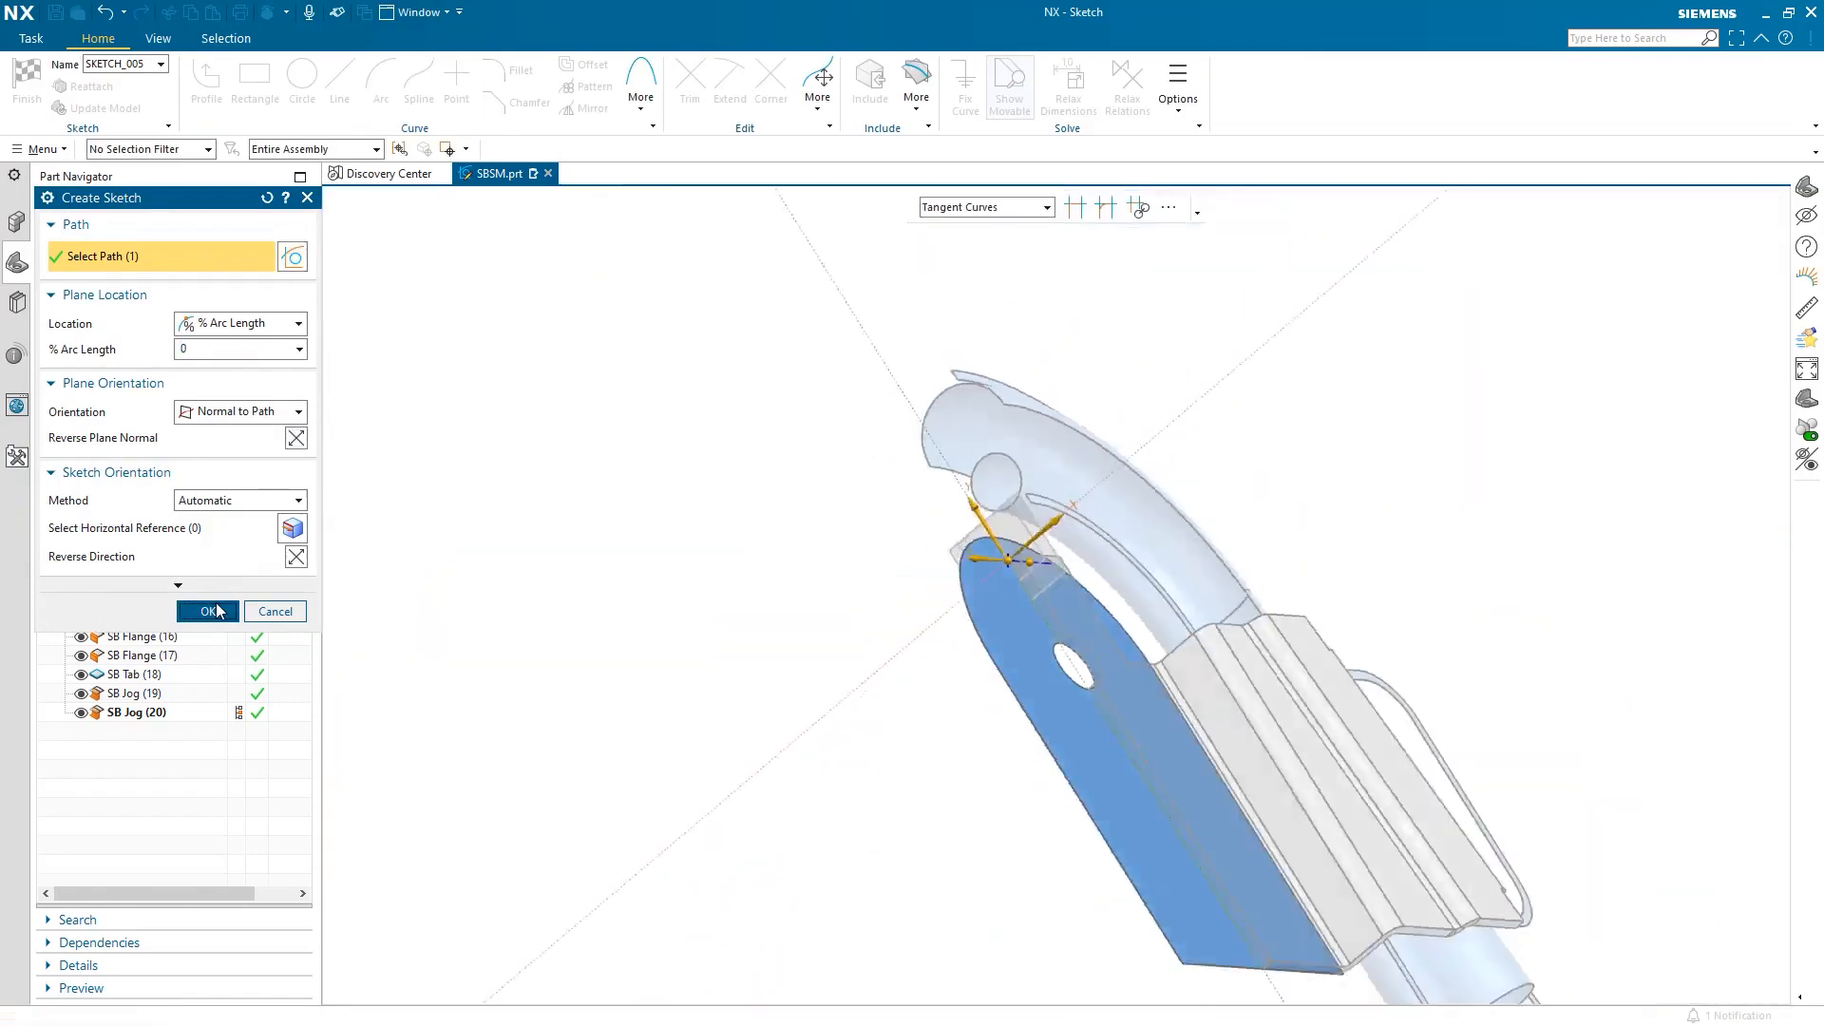
pyautogui.scroll(6, 1068, 563)
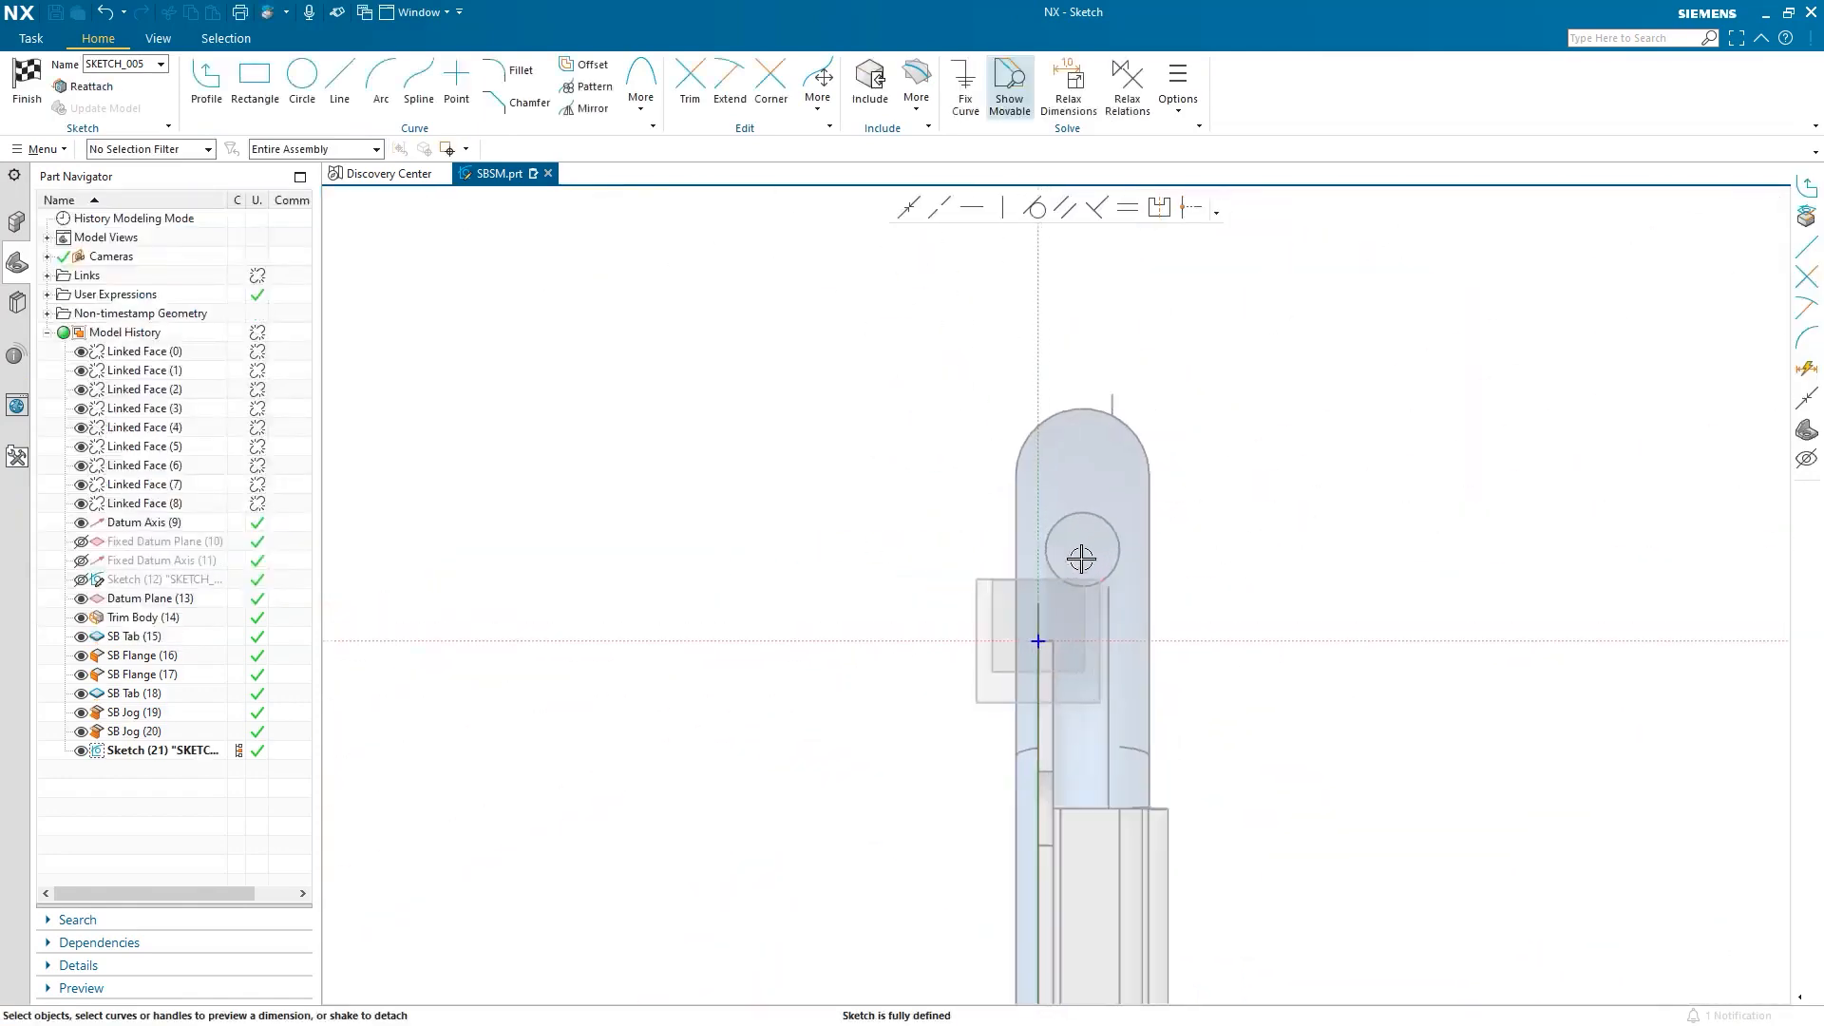
# Sketch a connected line profile from the origin, climbing past the hole and back left.
pyautogui.click(206, 81)
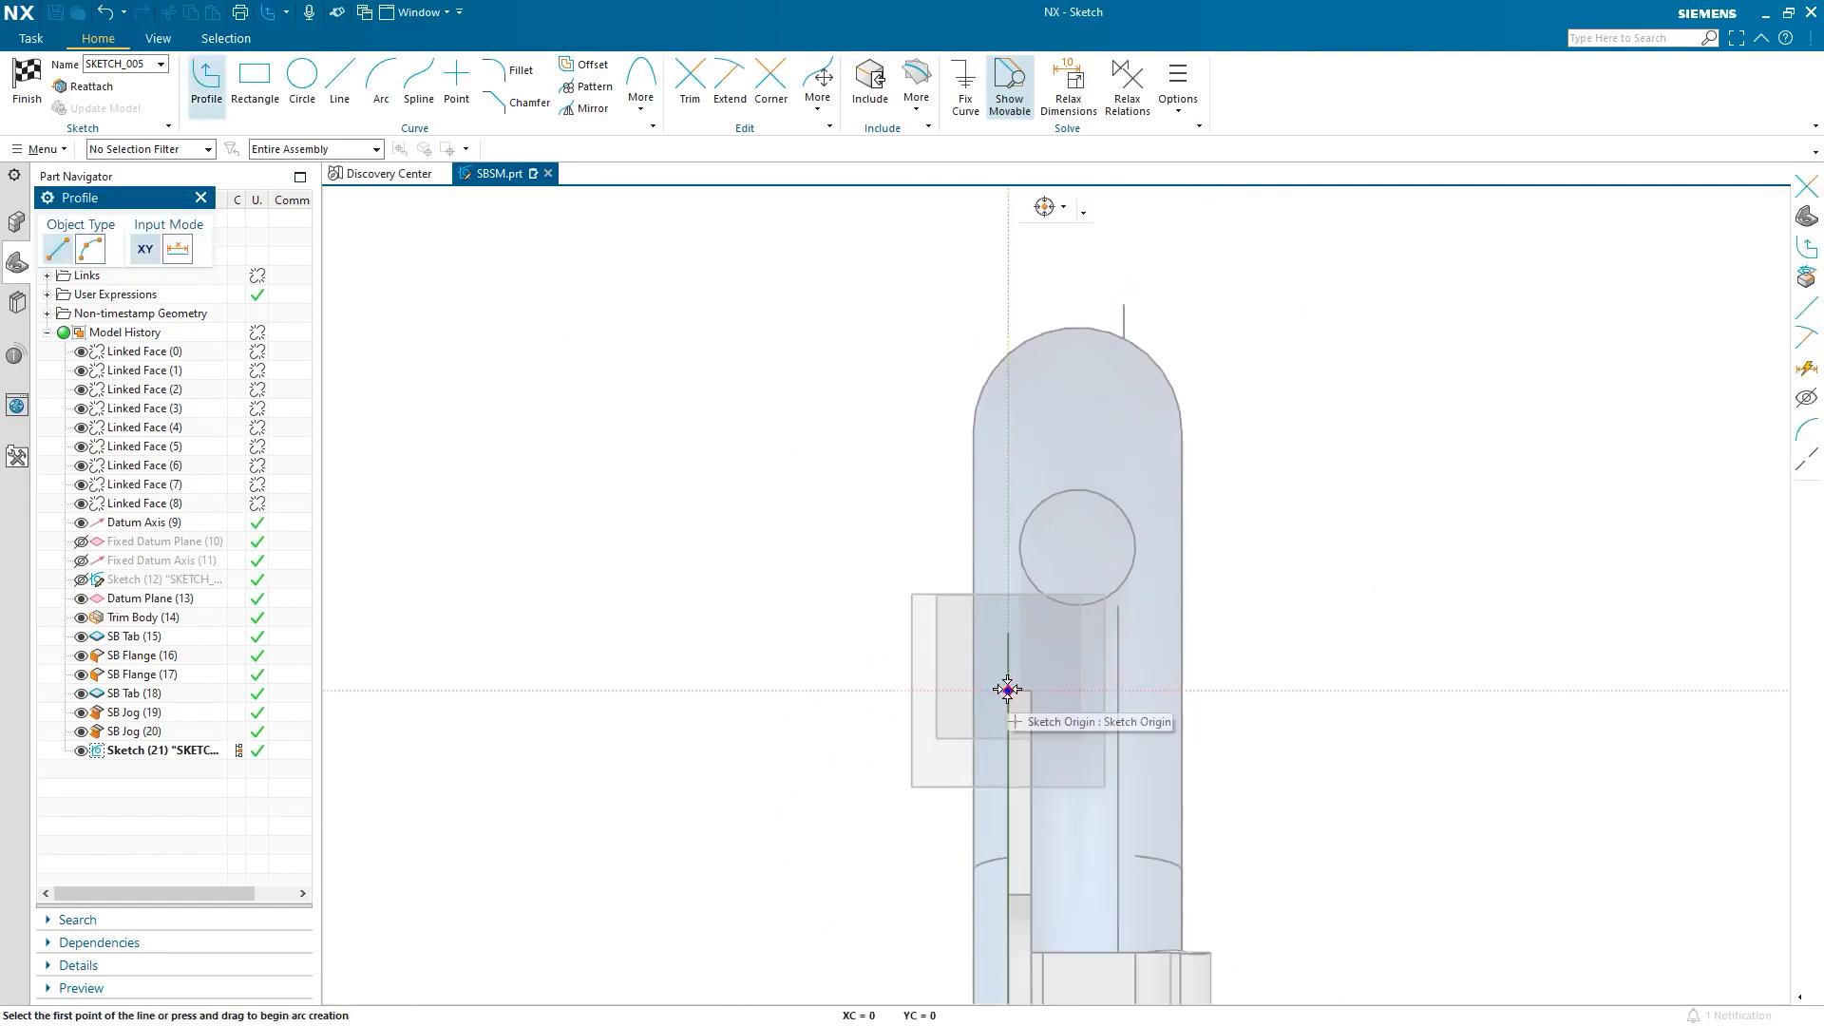
pyautogui.click(1007, 689)
pyautogui.click(1146, 689)
pyautogui.click(1147, 511)
pyautogui.click(1206, 472)
pyautogui.click(1205, 276)
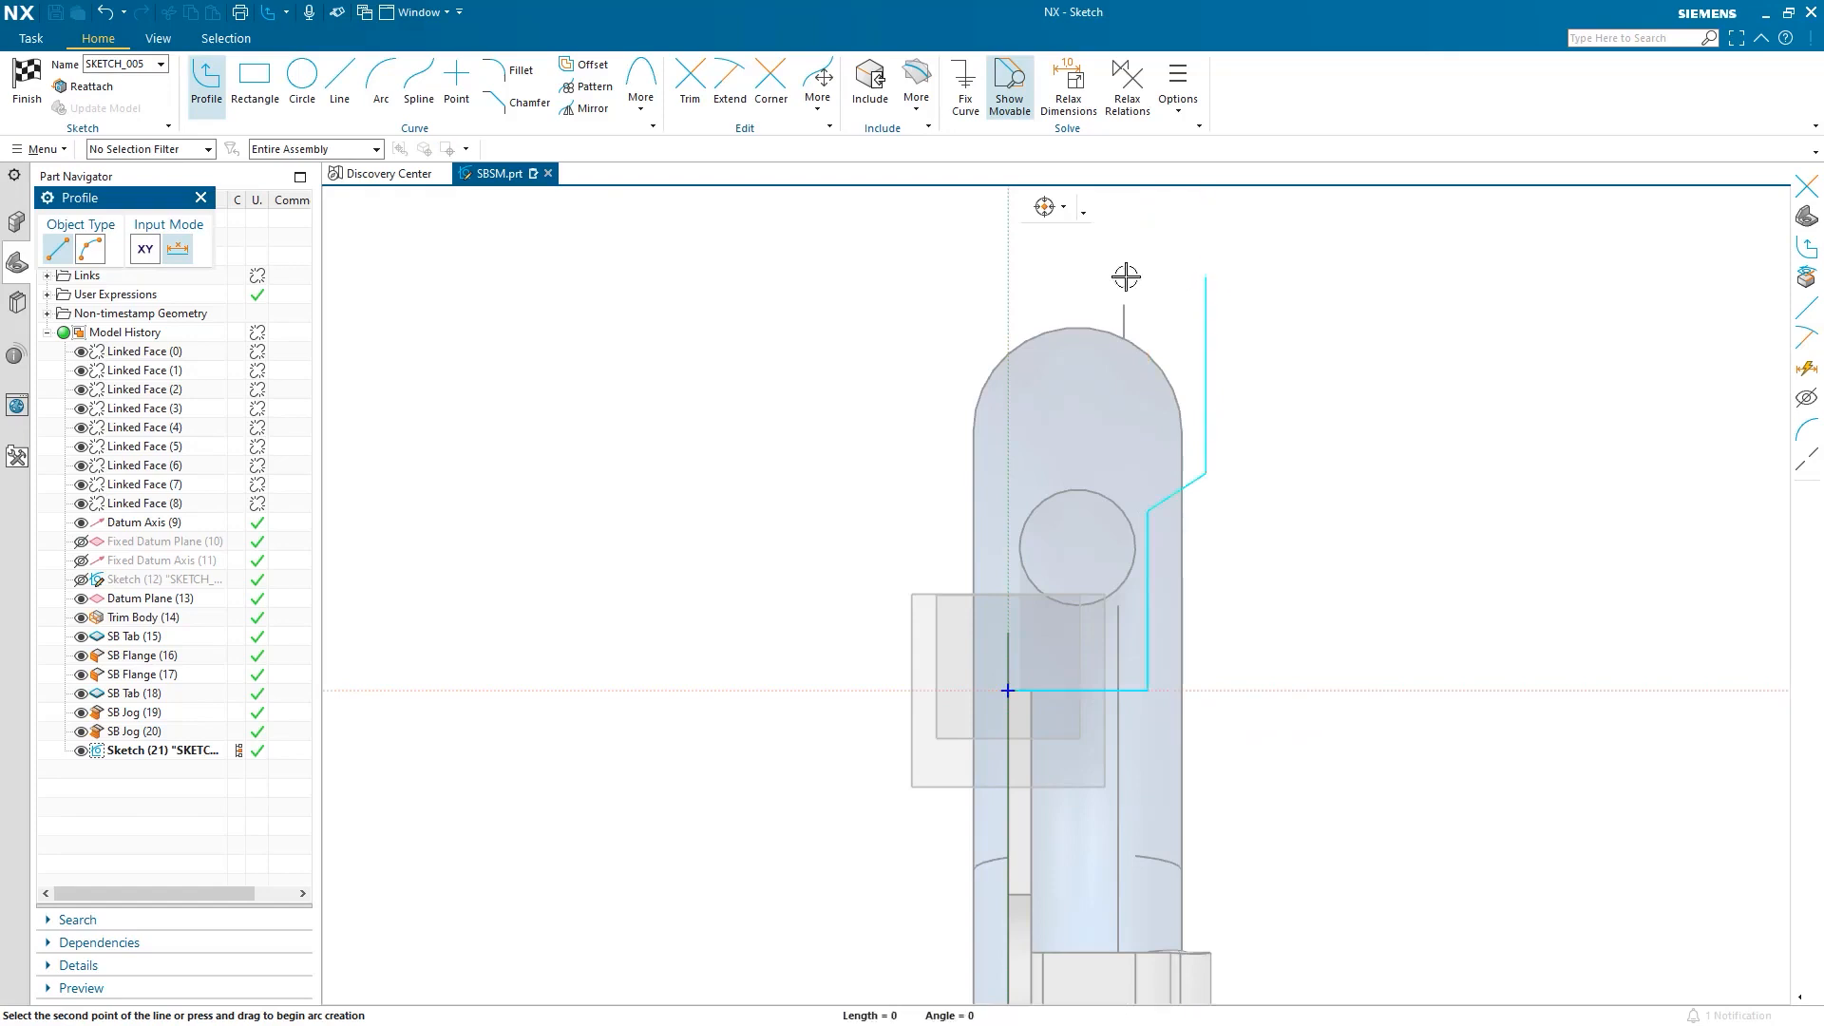
pyautogui.click(823, 278)
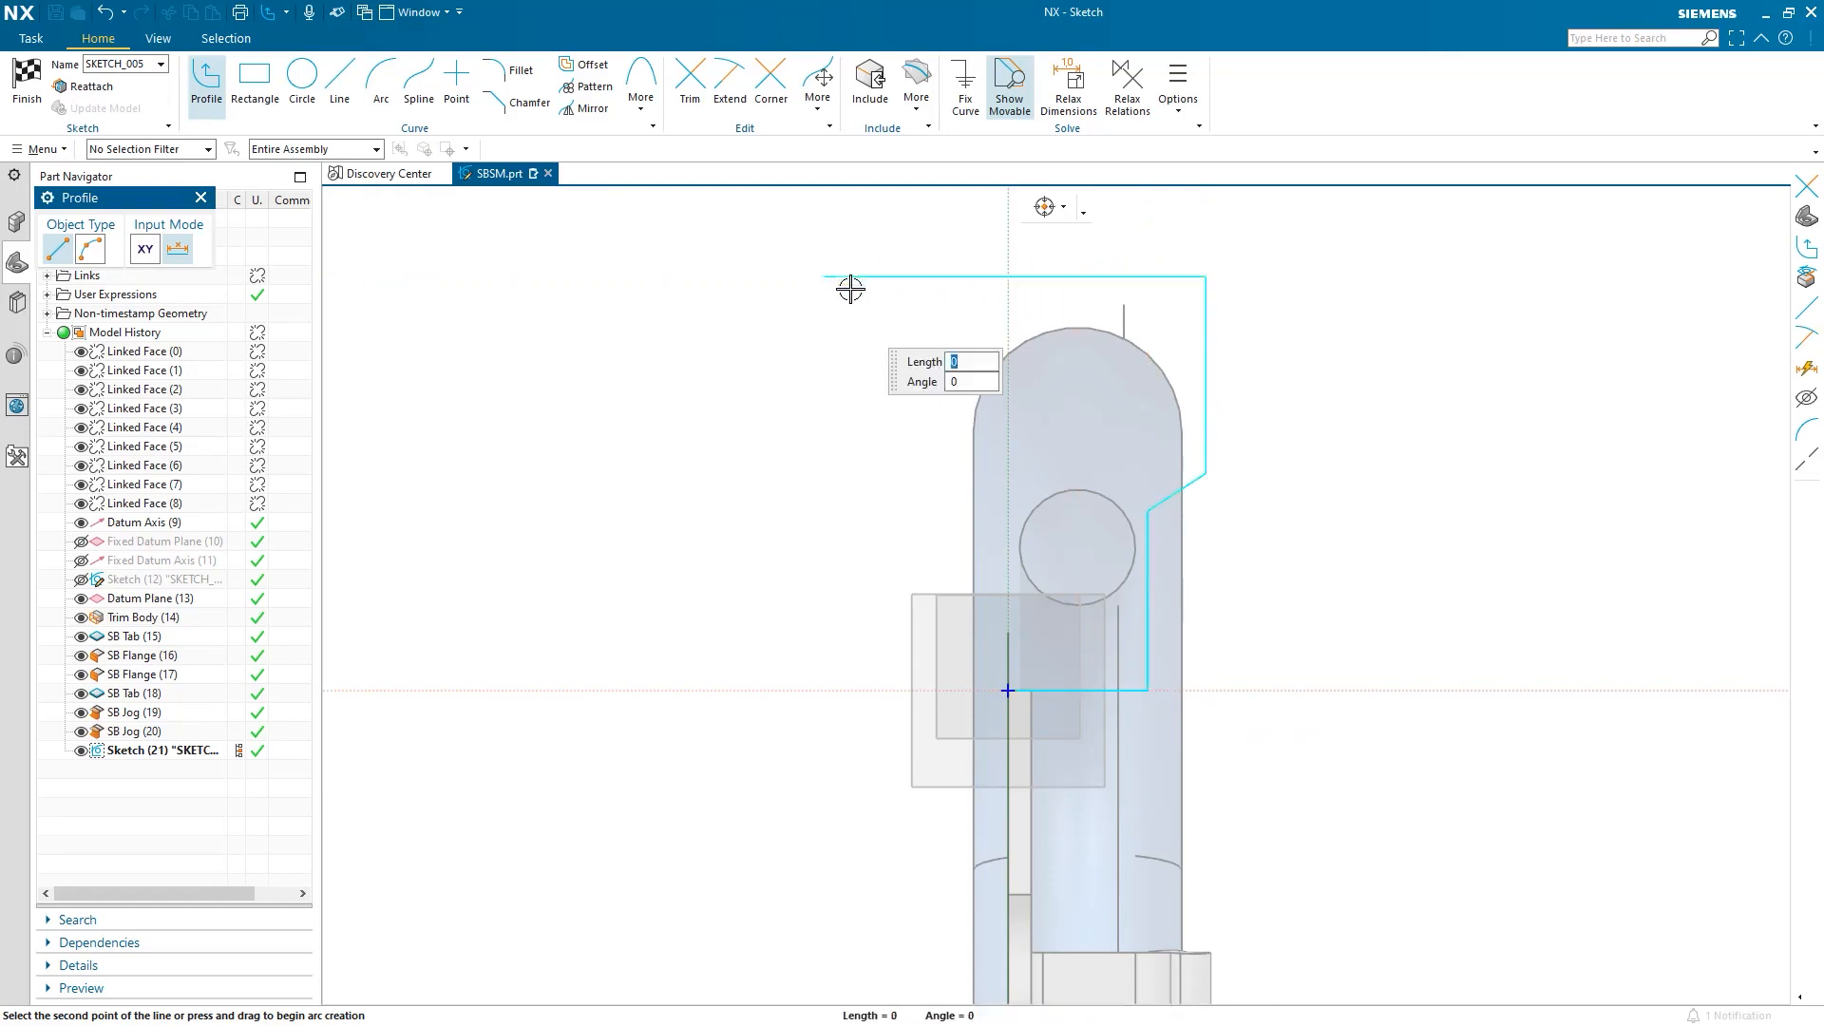
pyautogui.press('Escape')
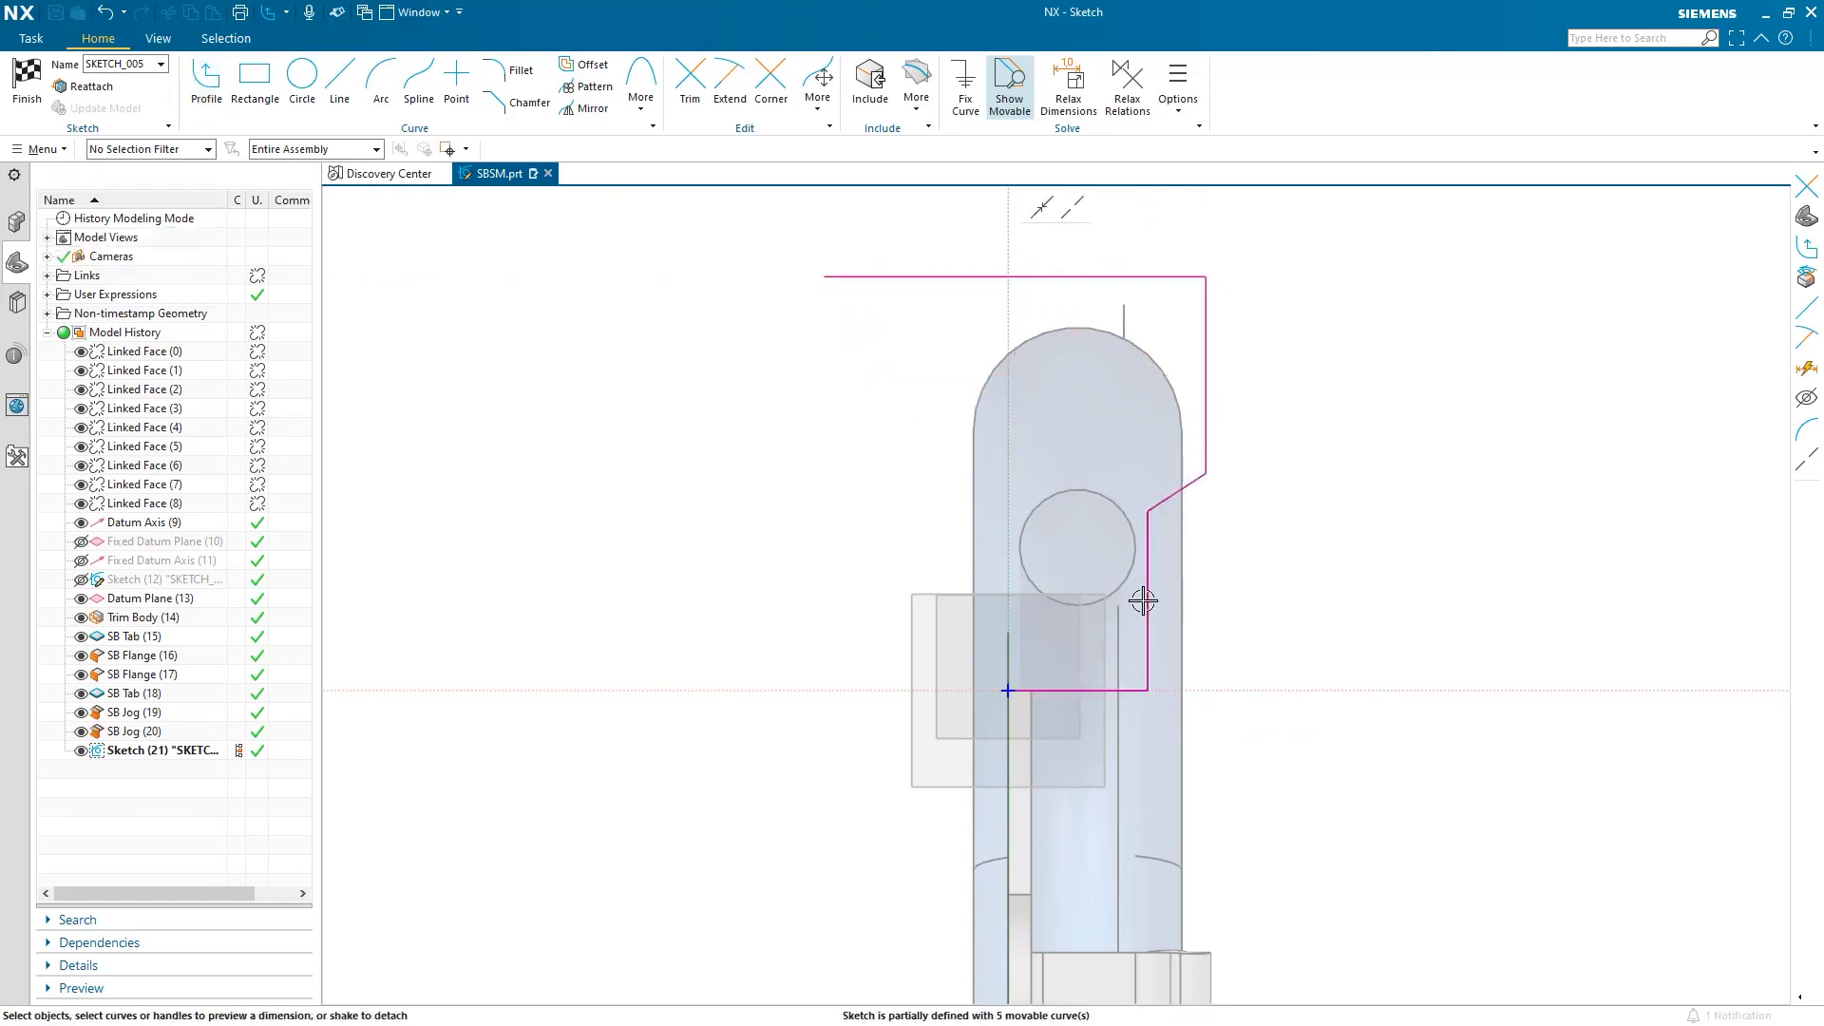
# Make the vertical profile line tangent to the circle, adjust its top corner, and create the flange.
pyautogui.scroll(1, 1145, 600)
pyautogui.moveTo(1153, 571); pyautogui.dragTo(1132, 561)
pyautogui.scroll(-2, 1273, 333)
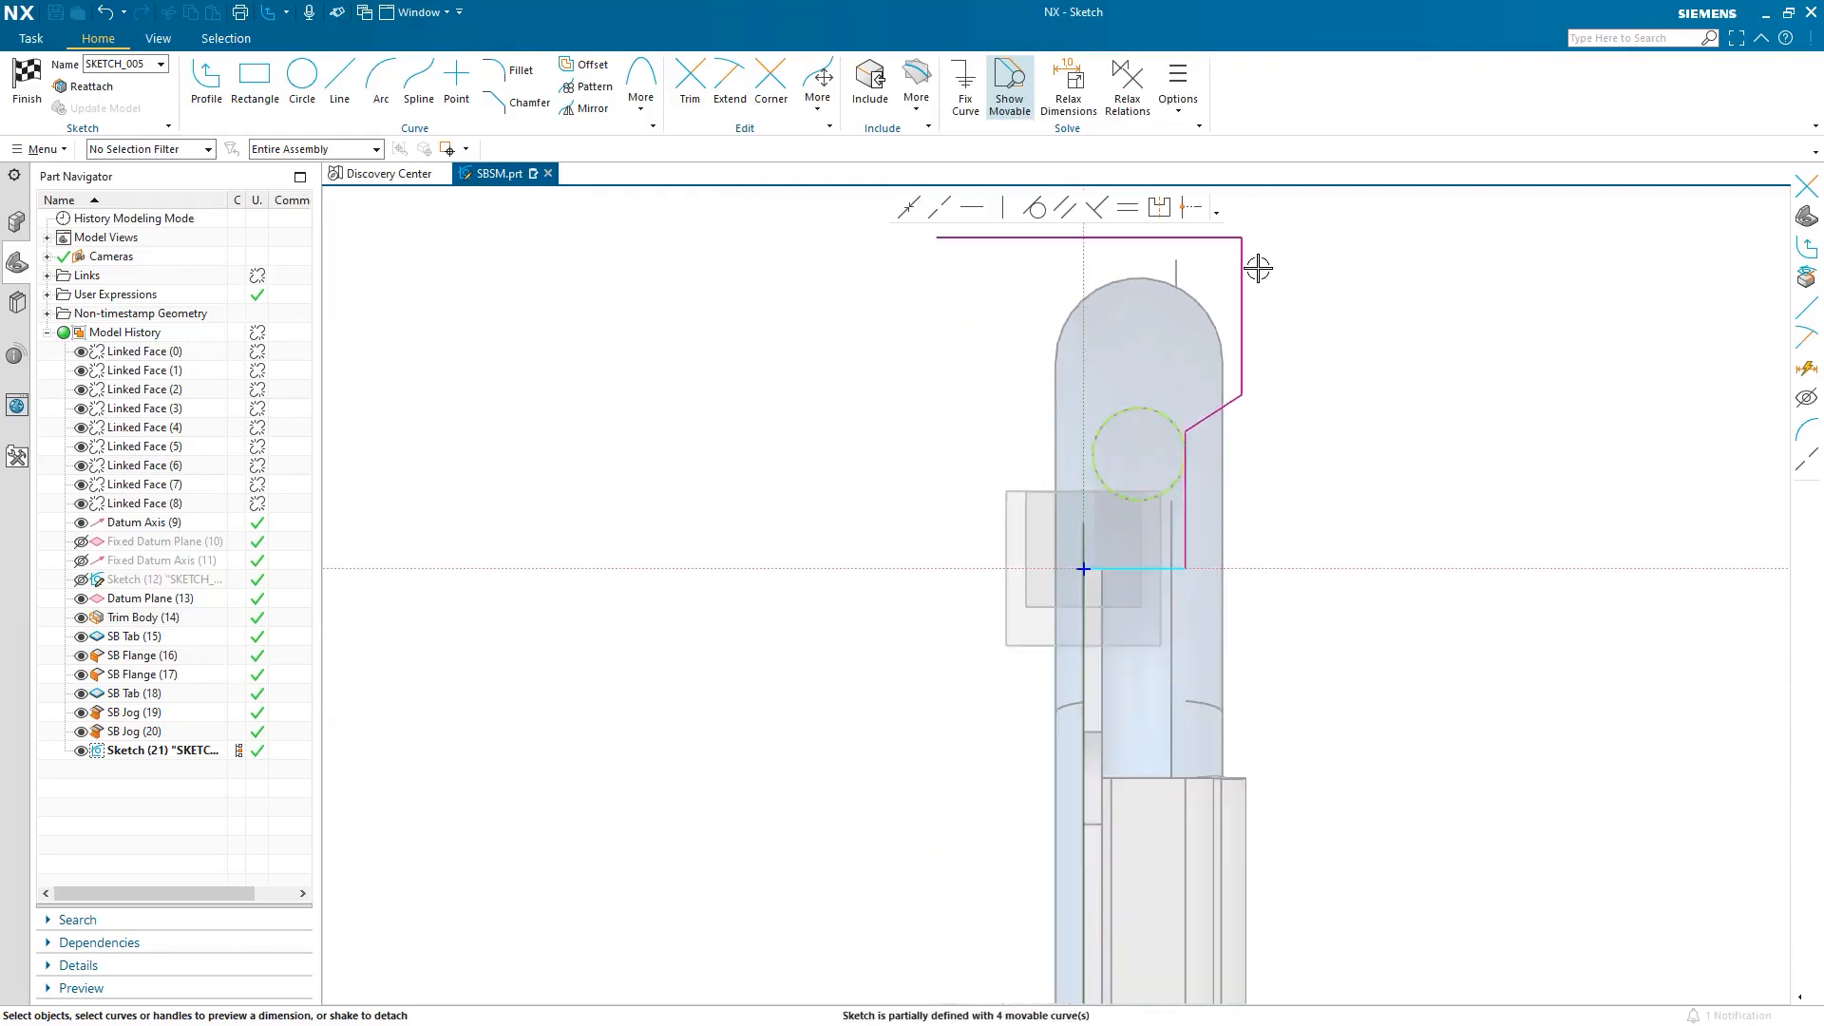
pyautogui.moveTo(1243, 238); pyautogui.dragTo(1236, 252)
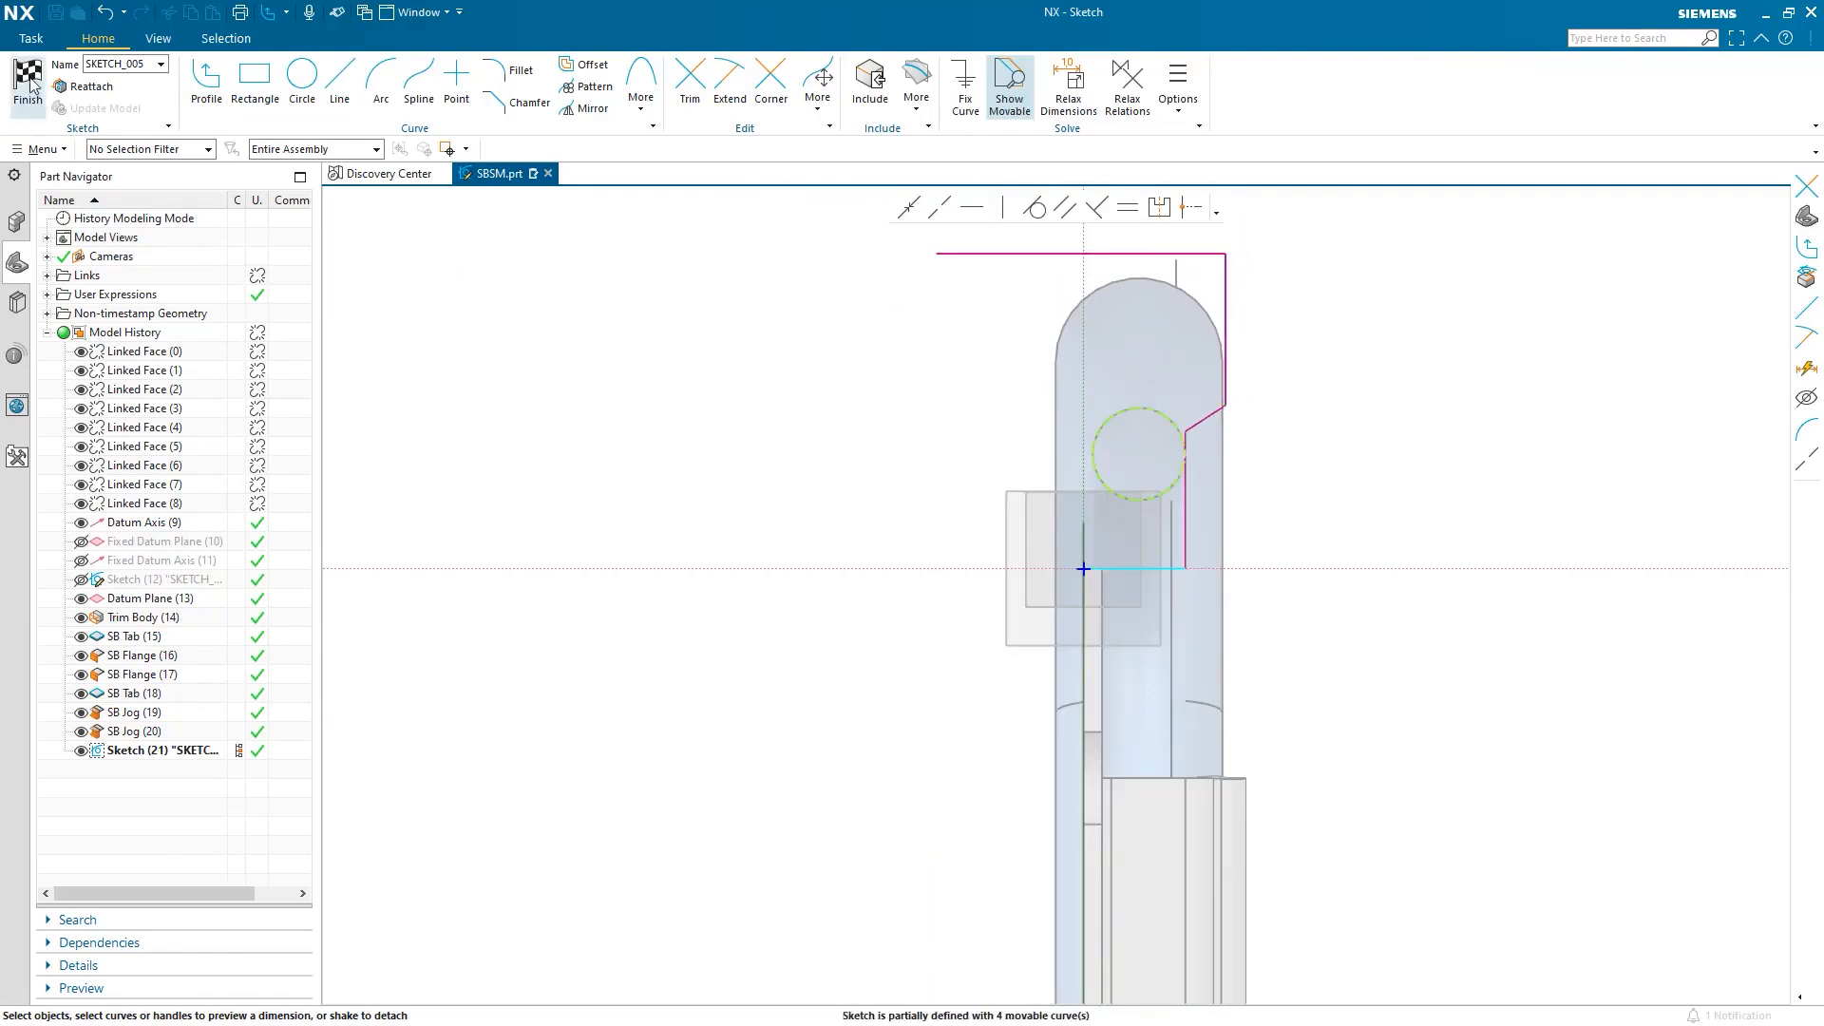
pyautogui.click(28, 84)
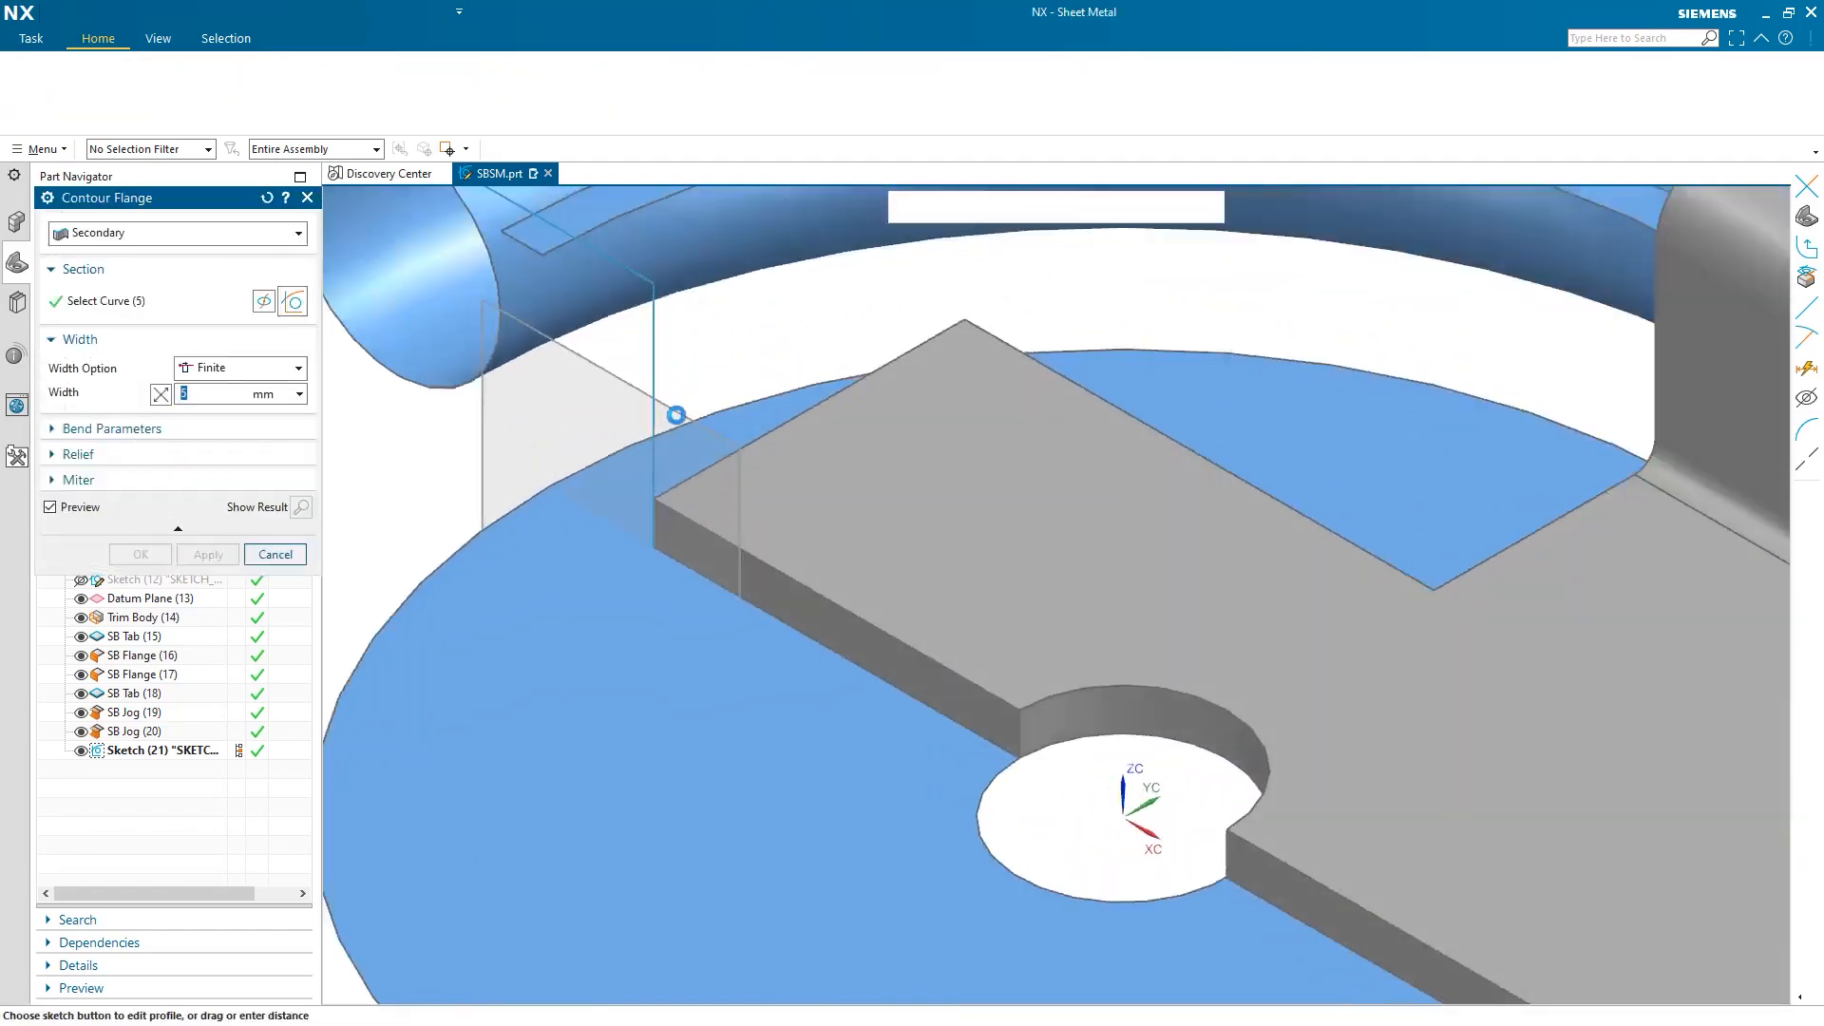
pyautogui.scroll(-1, 677, 415)
pyautogui.scroll(-1, 658, 619)
pyautogui.scroll(-1, 658, 619)
pyautogui.scroll(-1, 539, 644)
pyautogui.click(141, 556)
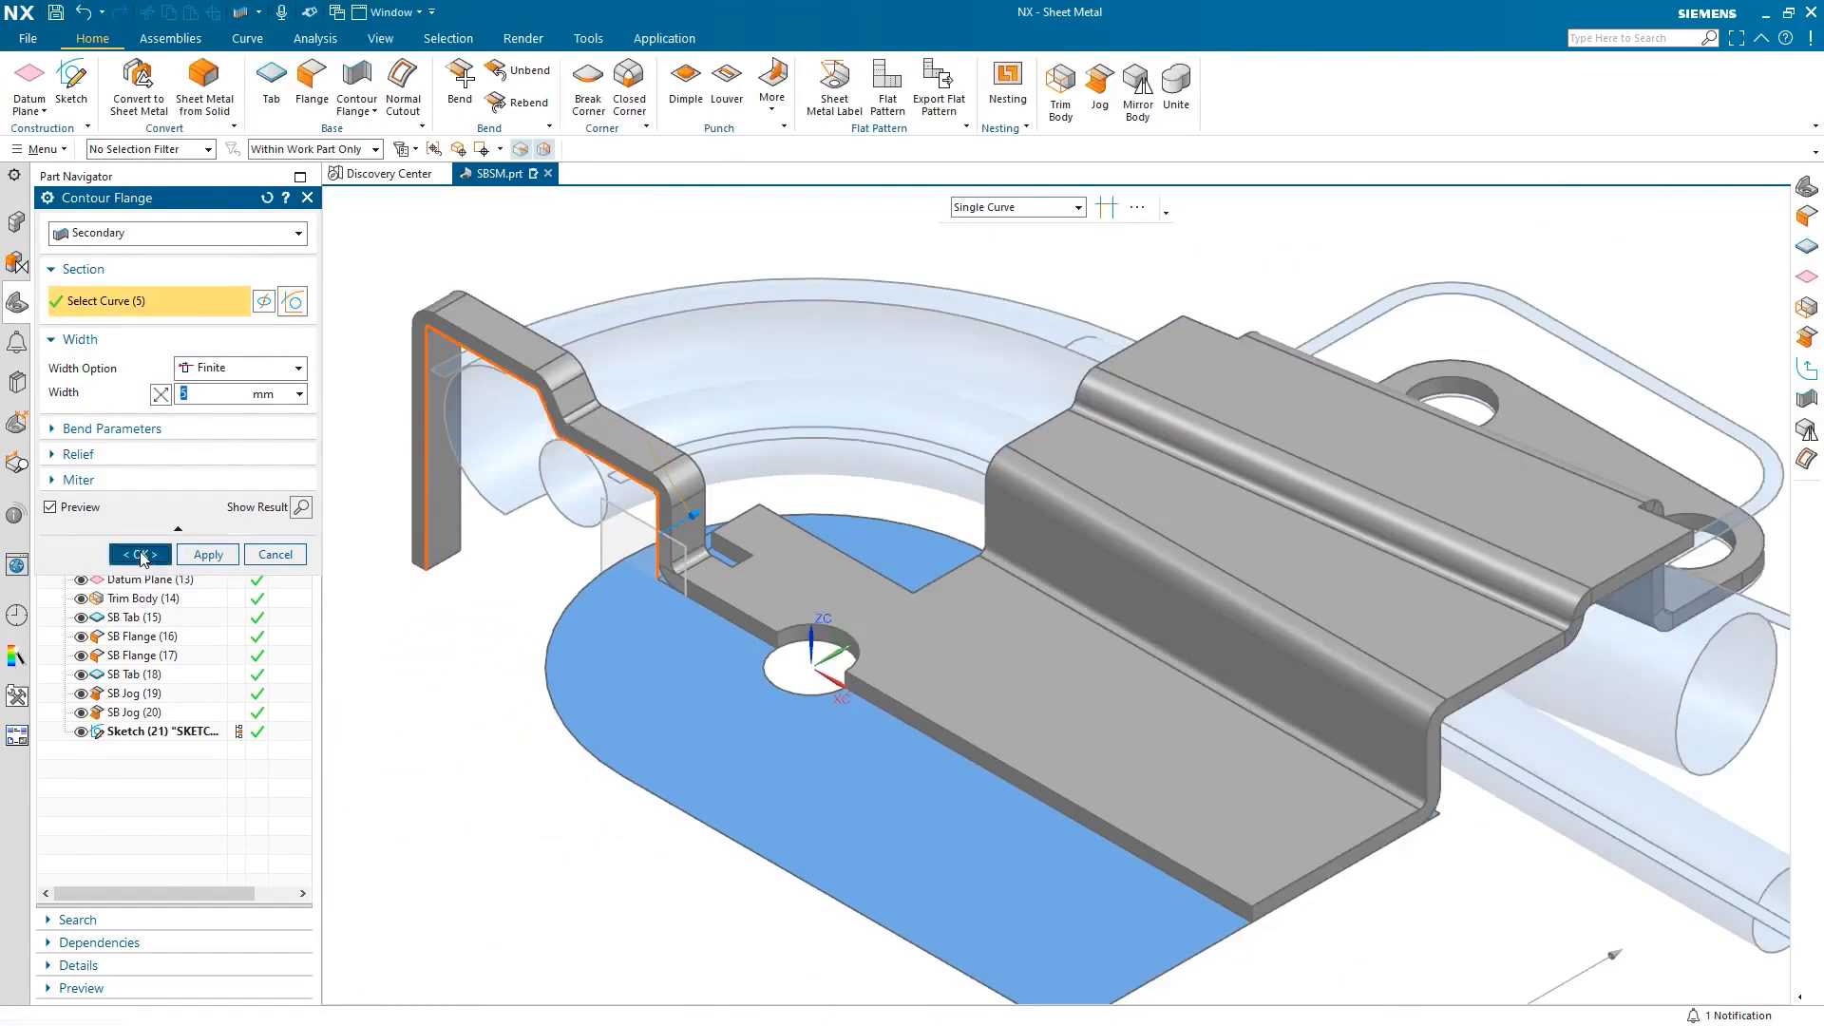
pyautogui.scroll(-2, 613, 540)
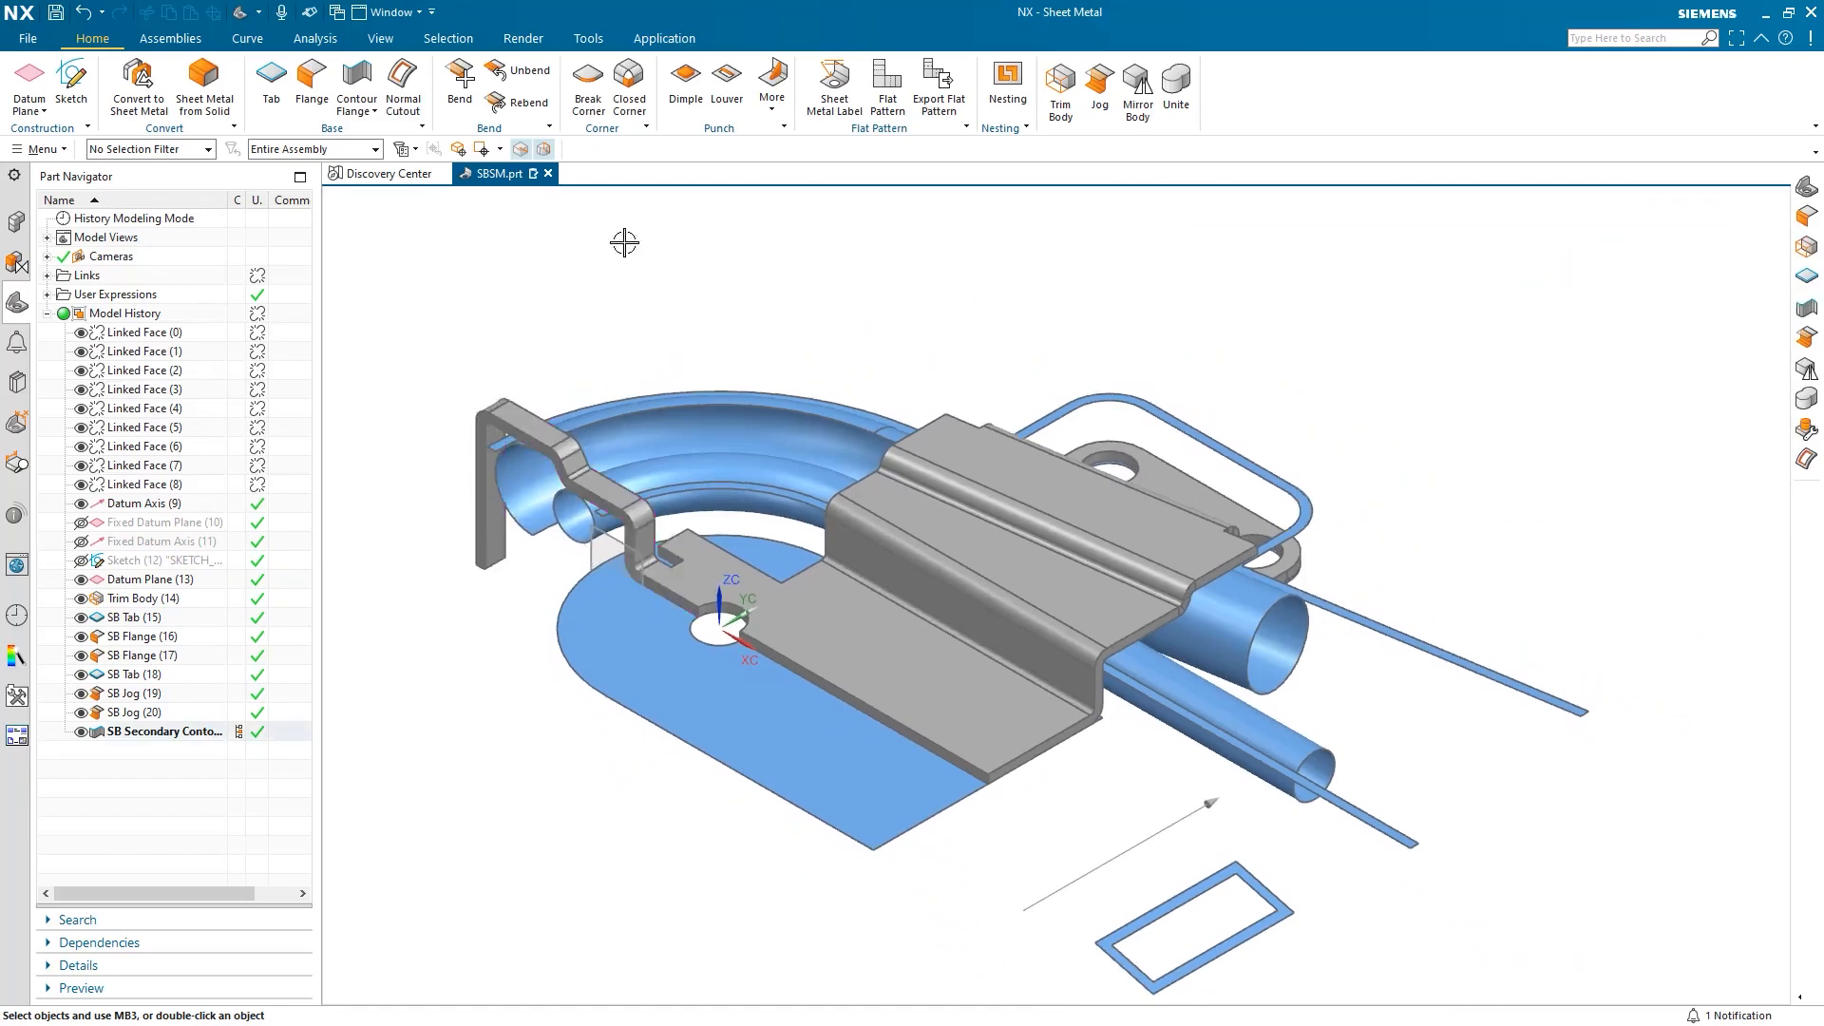
# Start a flange with Width Option At End on the tab's outer edge, anchored at its endpoint.
pyautogui.click(310, 84)
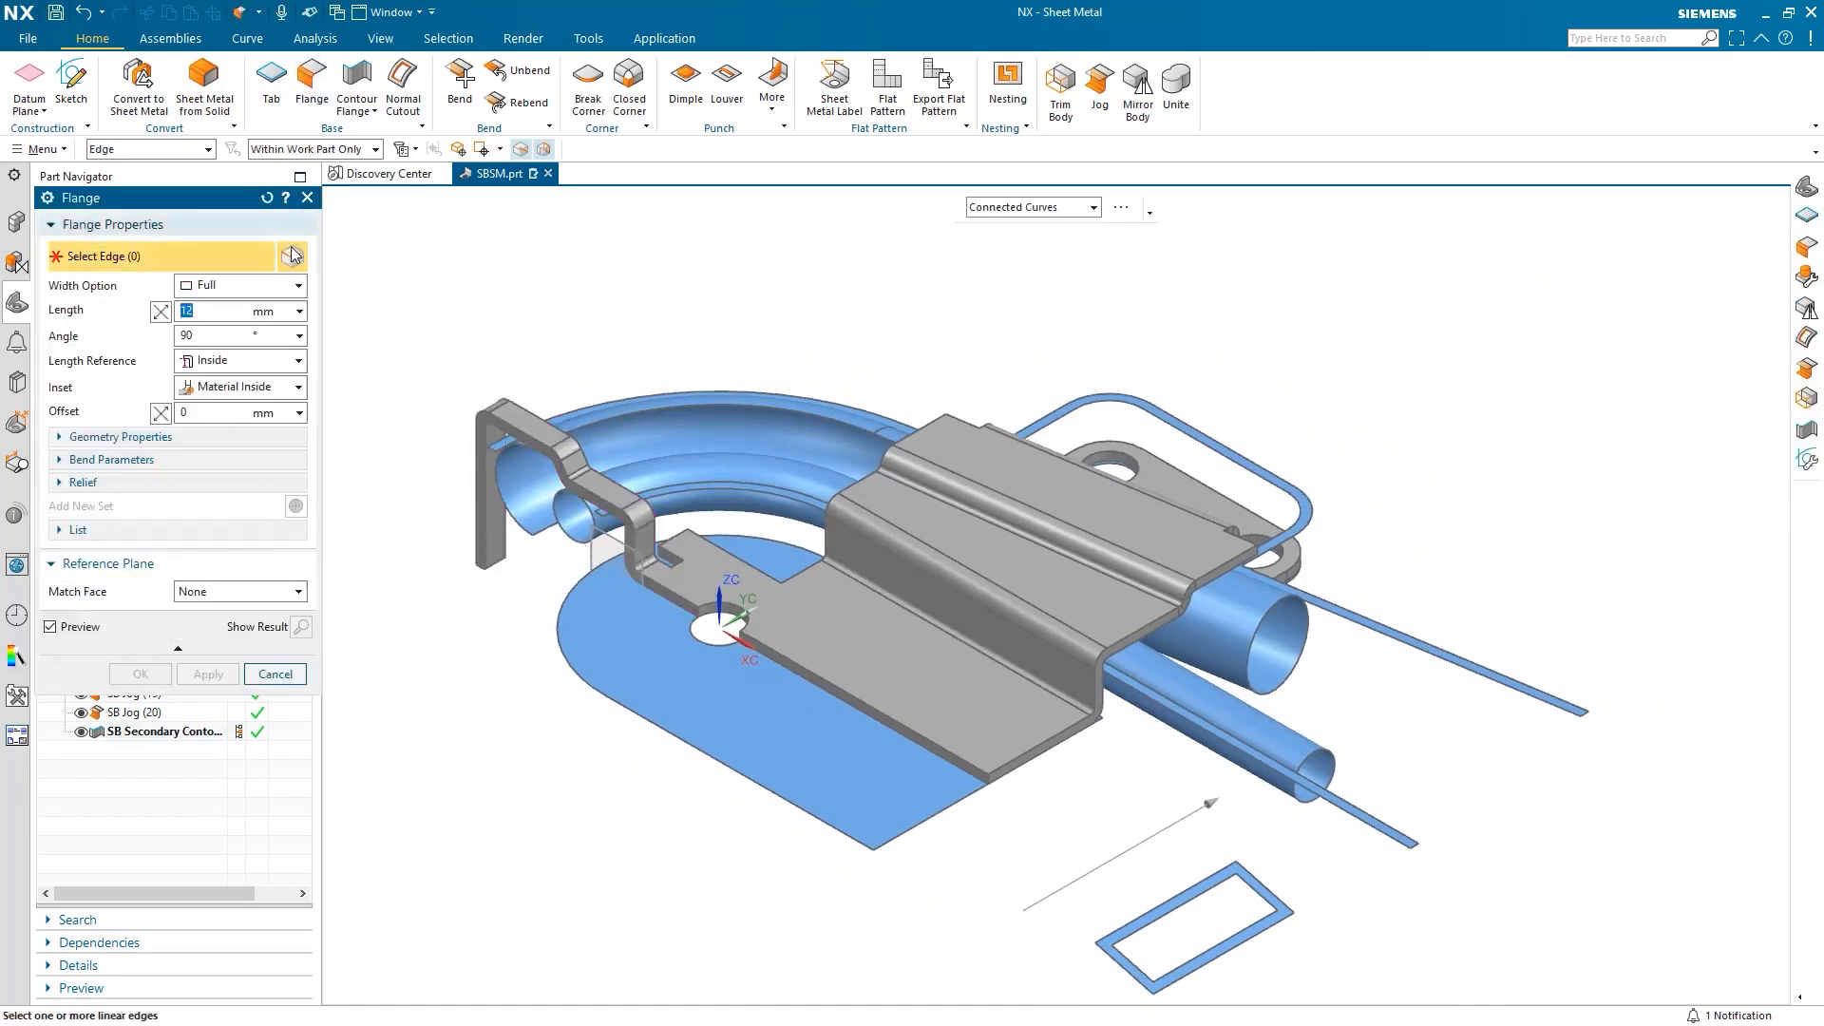
pyautogui.click(291, 286)
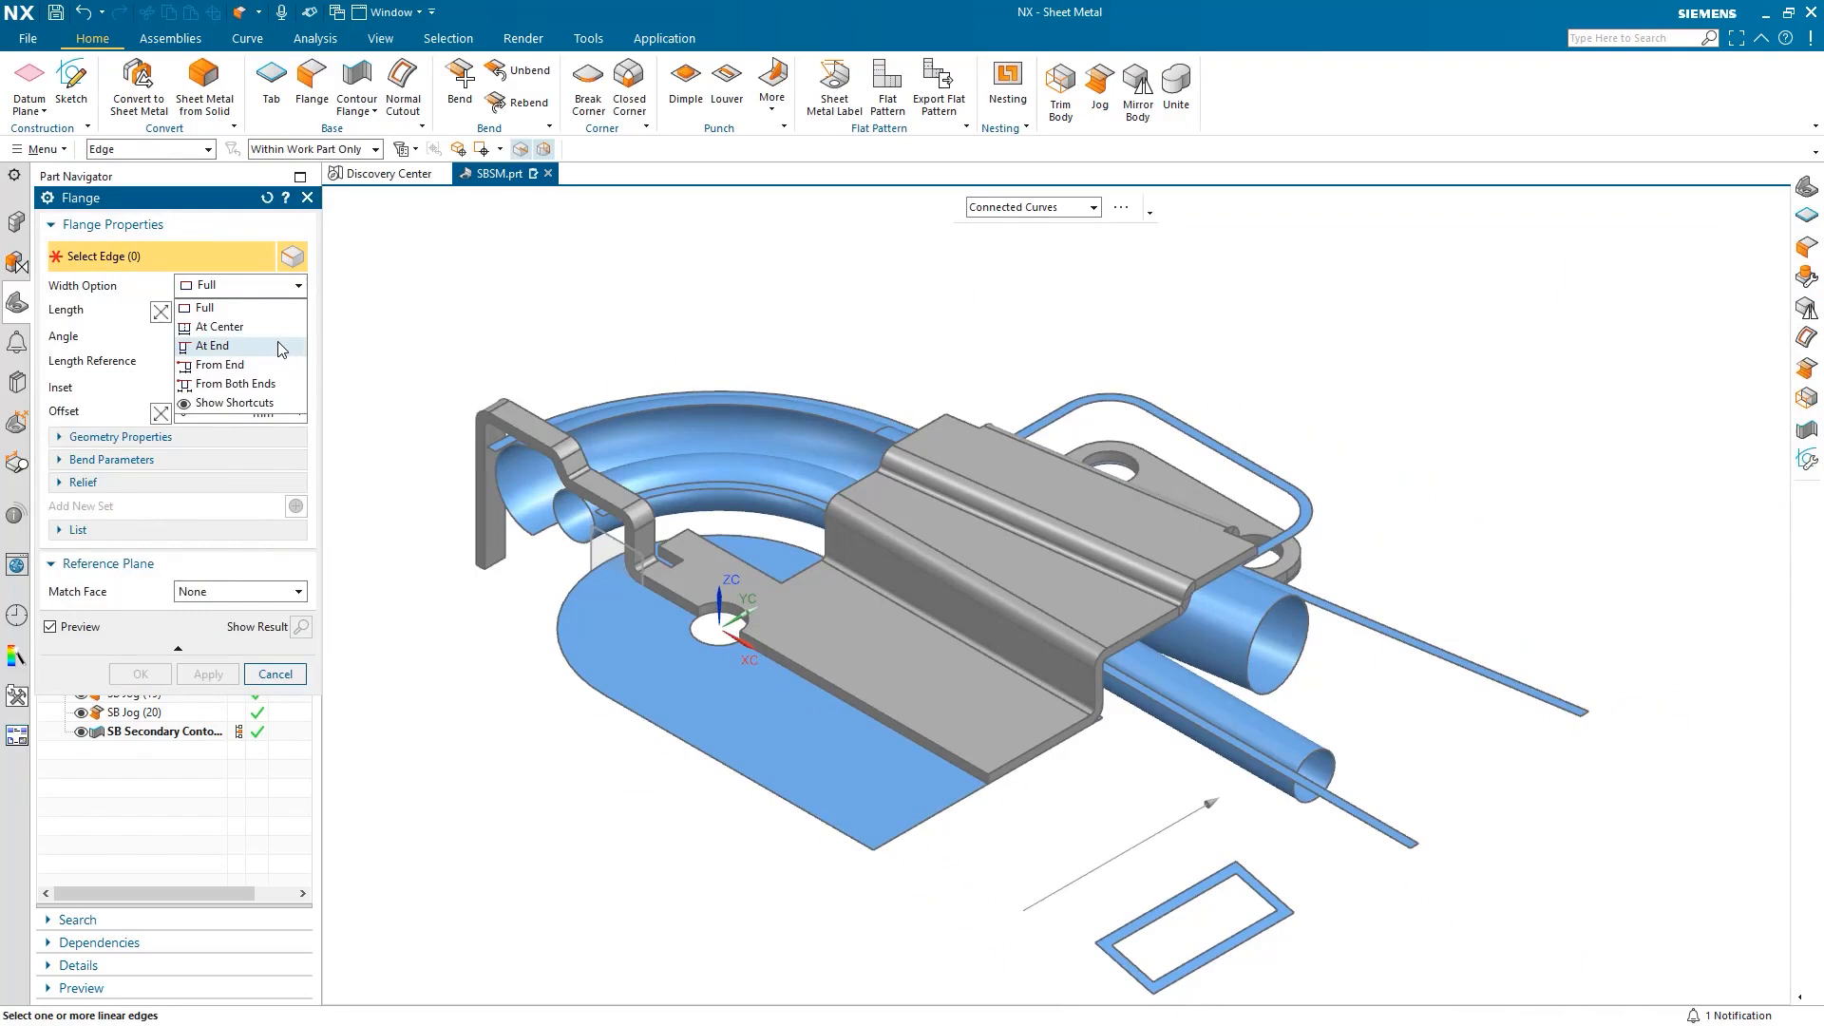
pyautogui.click(281, 347)
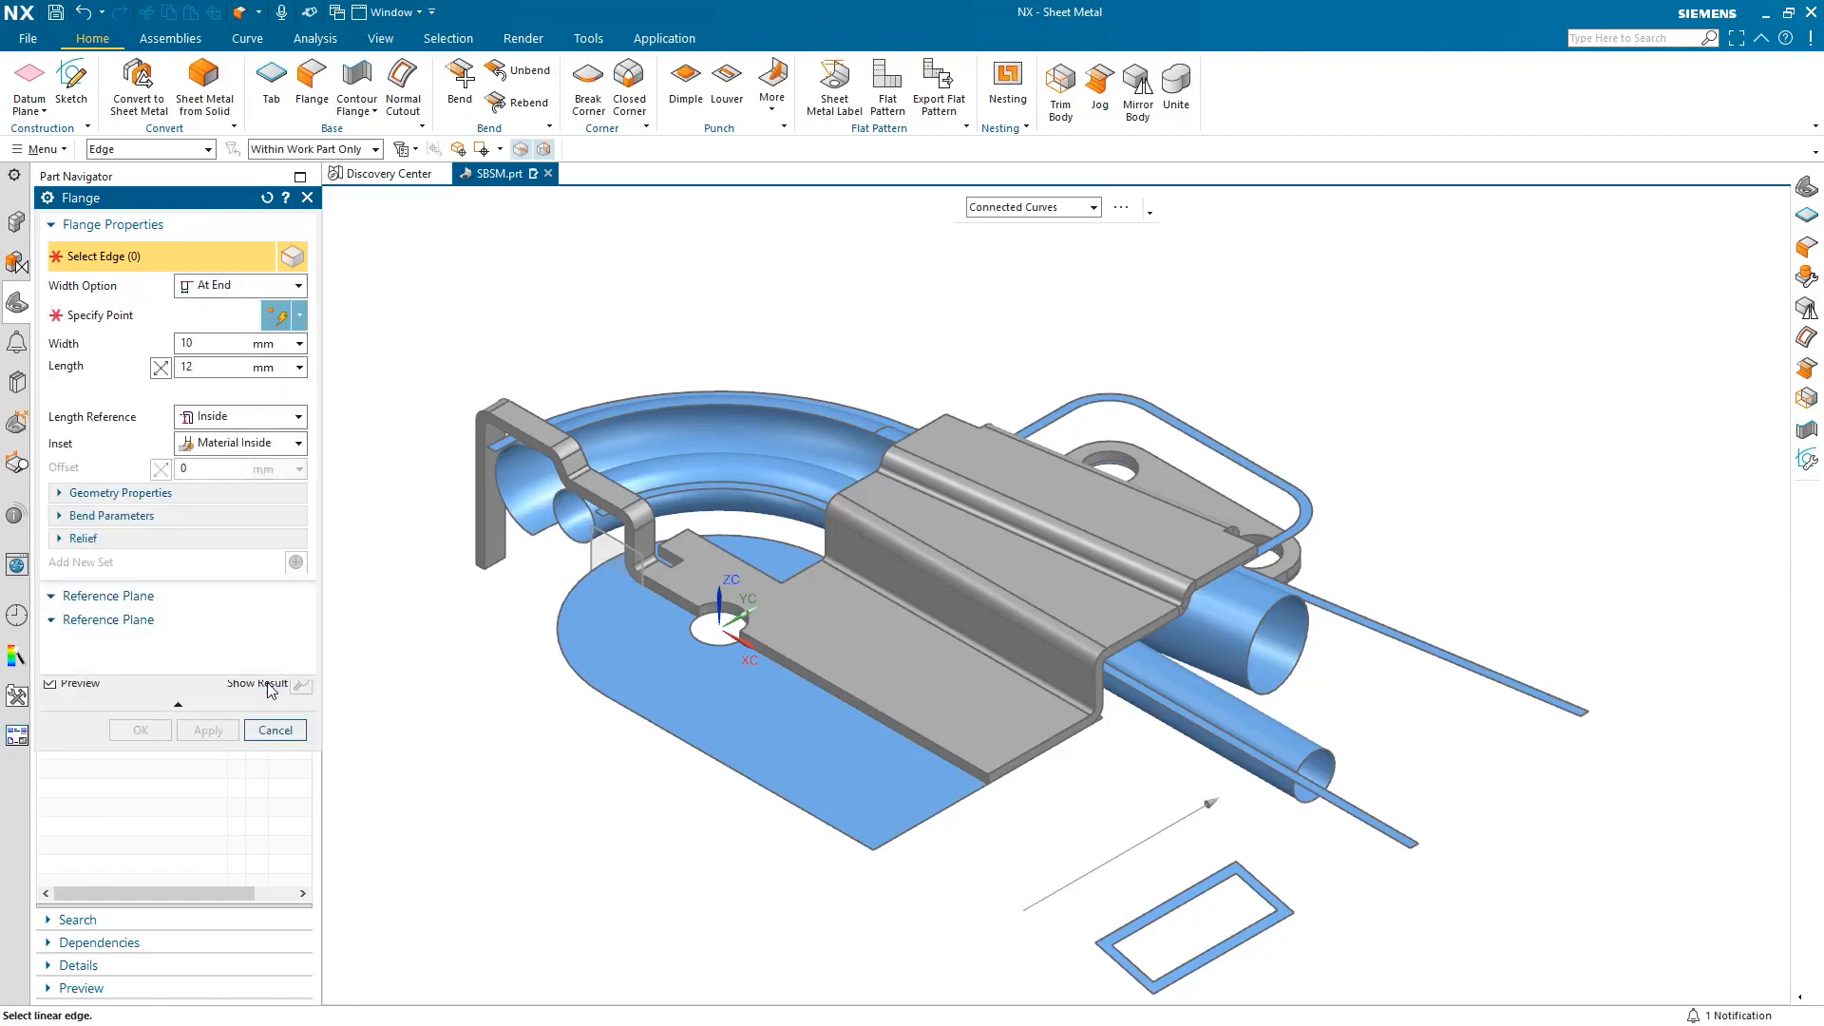
pyautogui.click(95, 255)
pyautogui.scroll(3, 1018, 761)
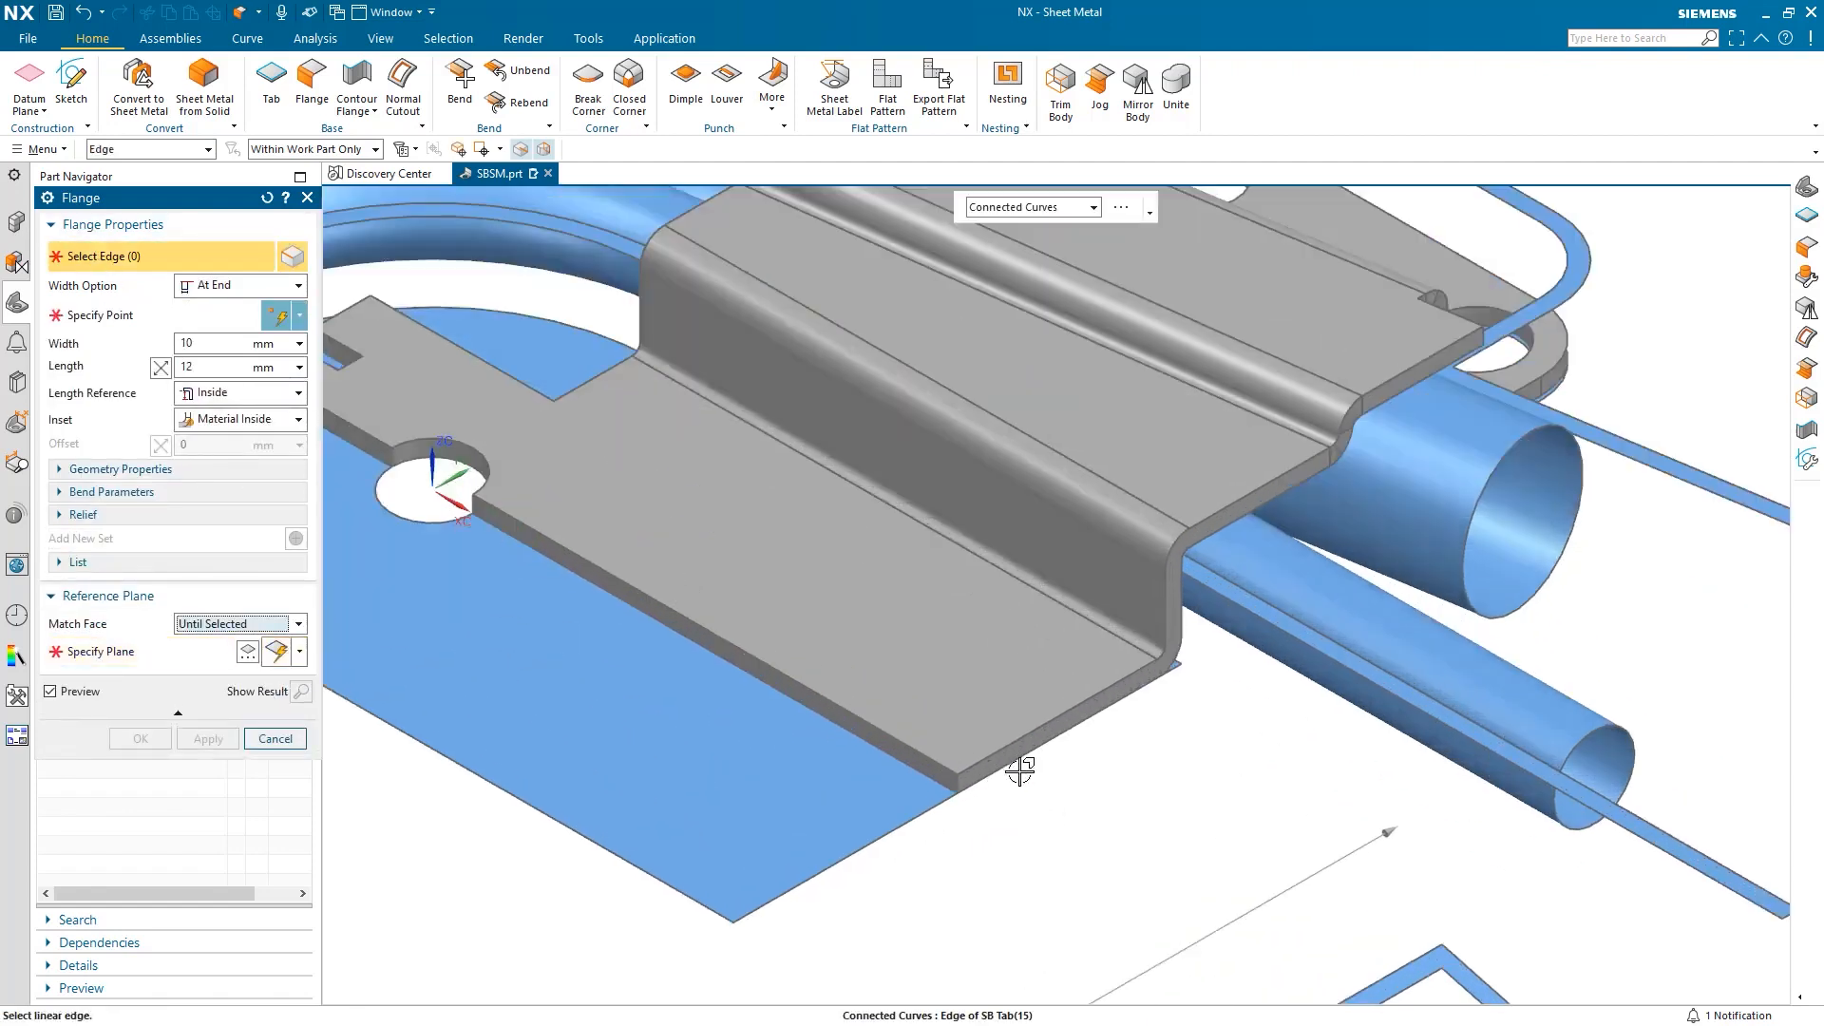
pyautogui.click(986, 770)
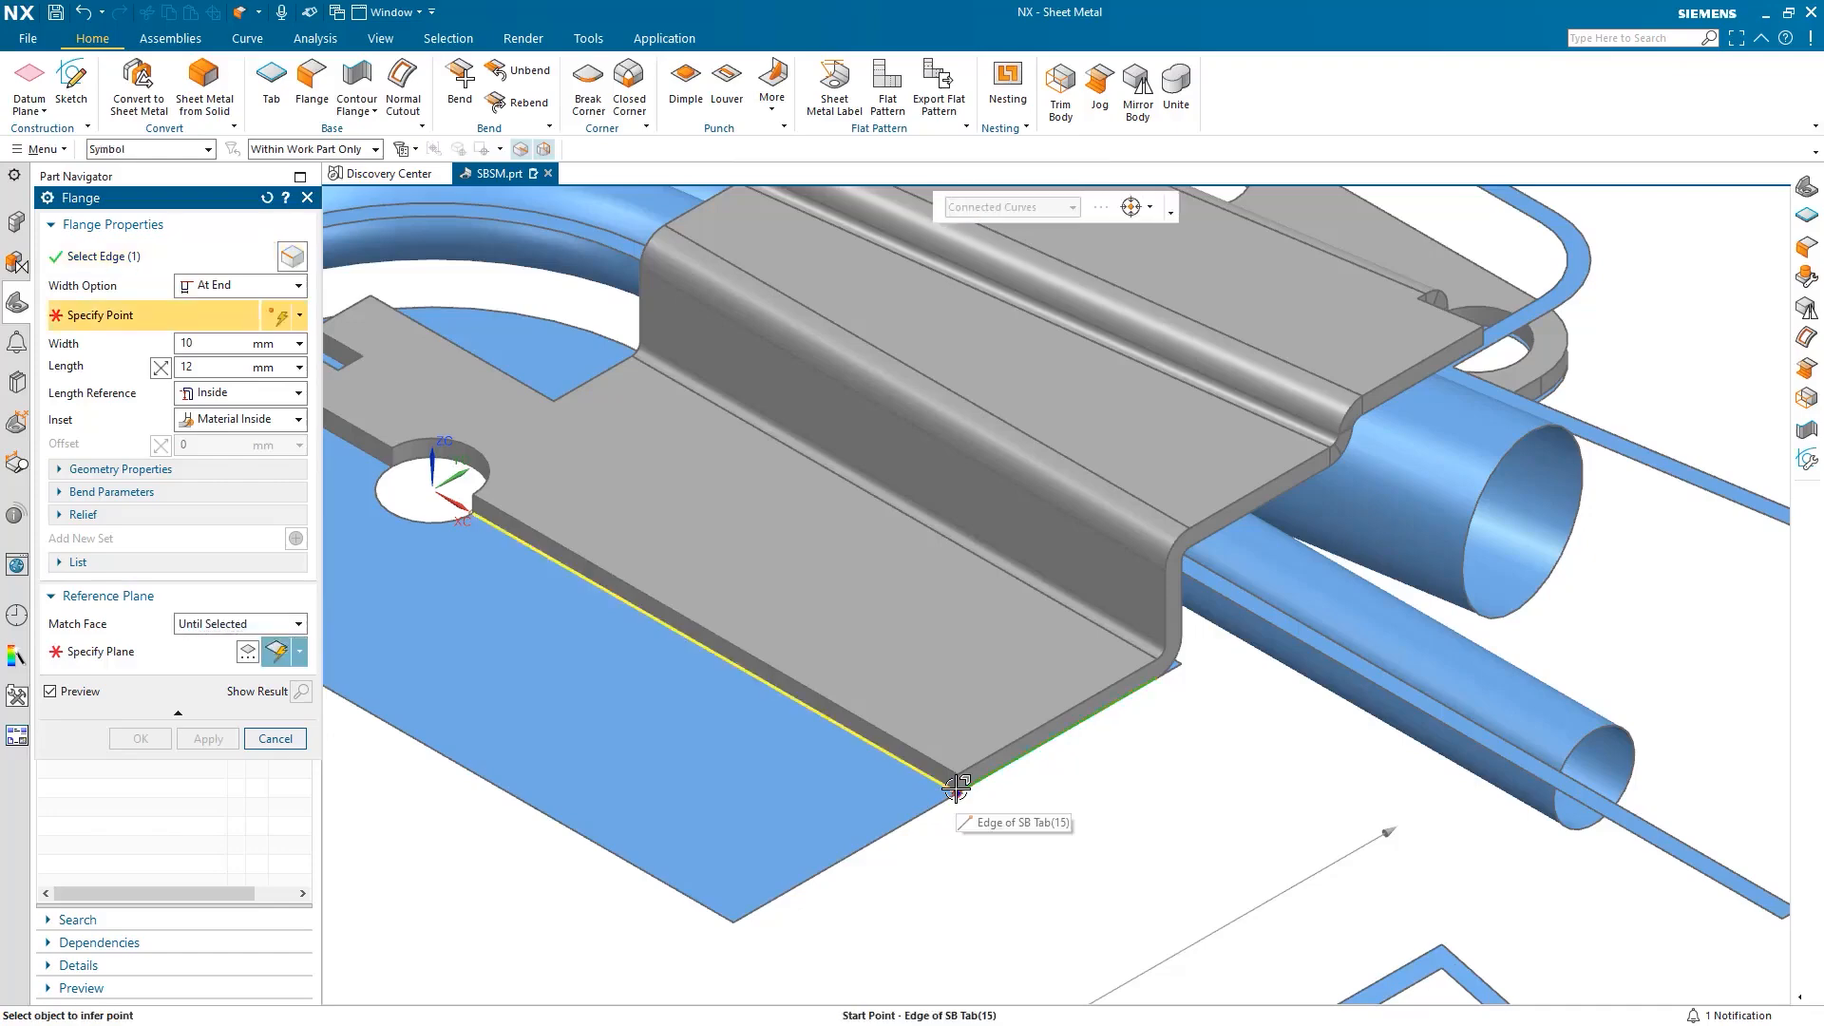
pyautogui.click(962, 803)
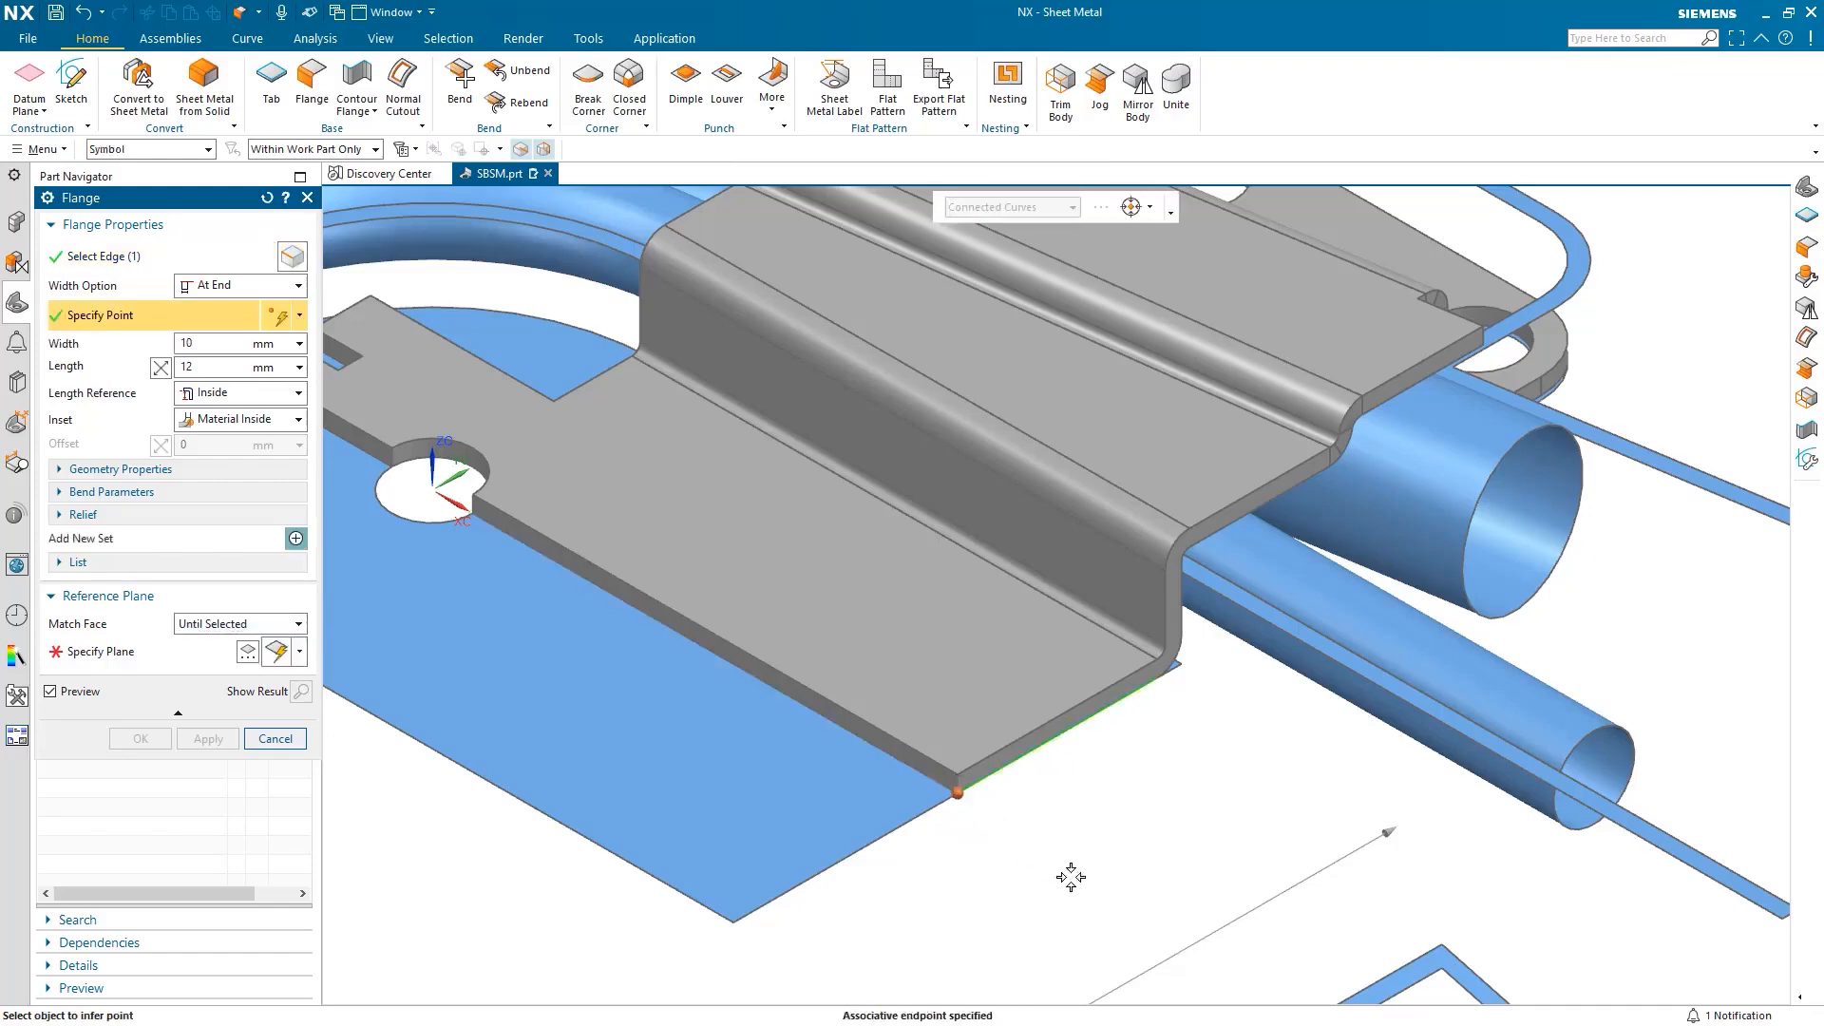
pyautogui.scroll(-3, 1070, 875)
pyautogui.scroll(-2, 1071, 877)
# Extend the flange to the rectangular frame with length 25 and Inset Material Outside.
pyautogui.keyDown('shift'); pyautogui.moveTo(1127, 905); pyautogui.dragTo(931, 712, button='middle'); pyautogui.keyUp('shift')
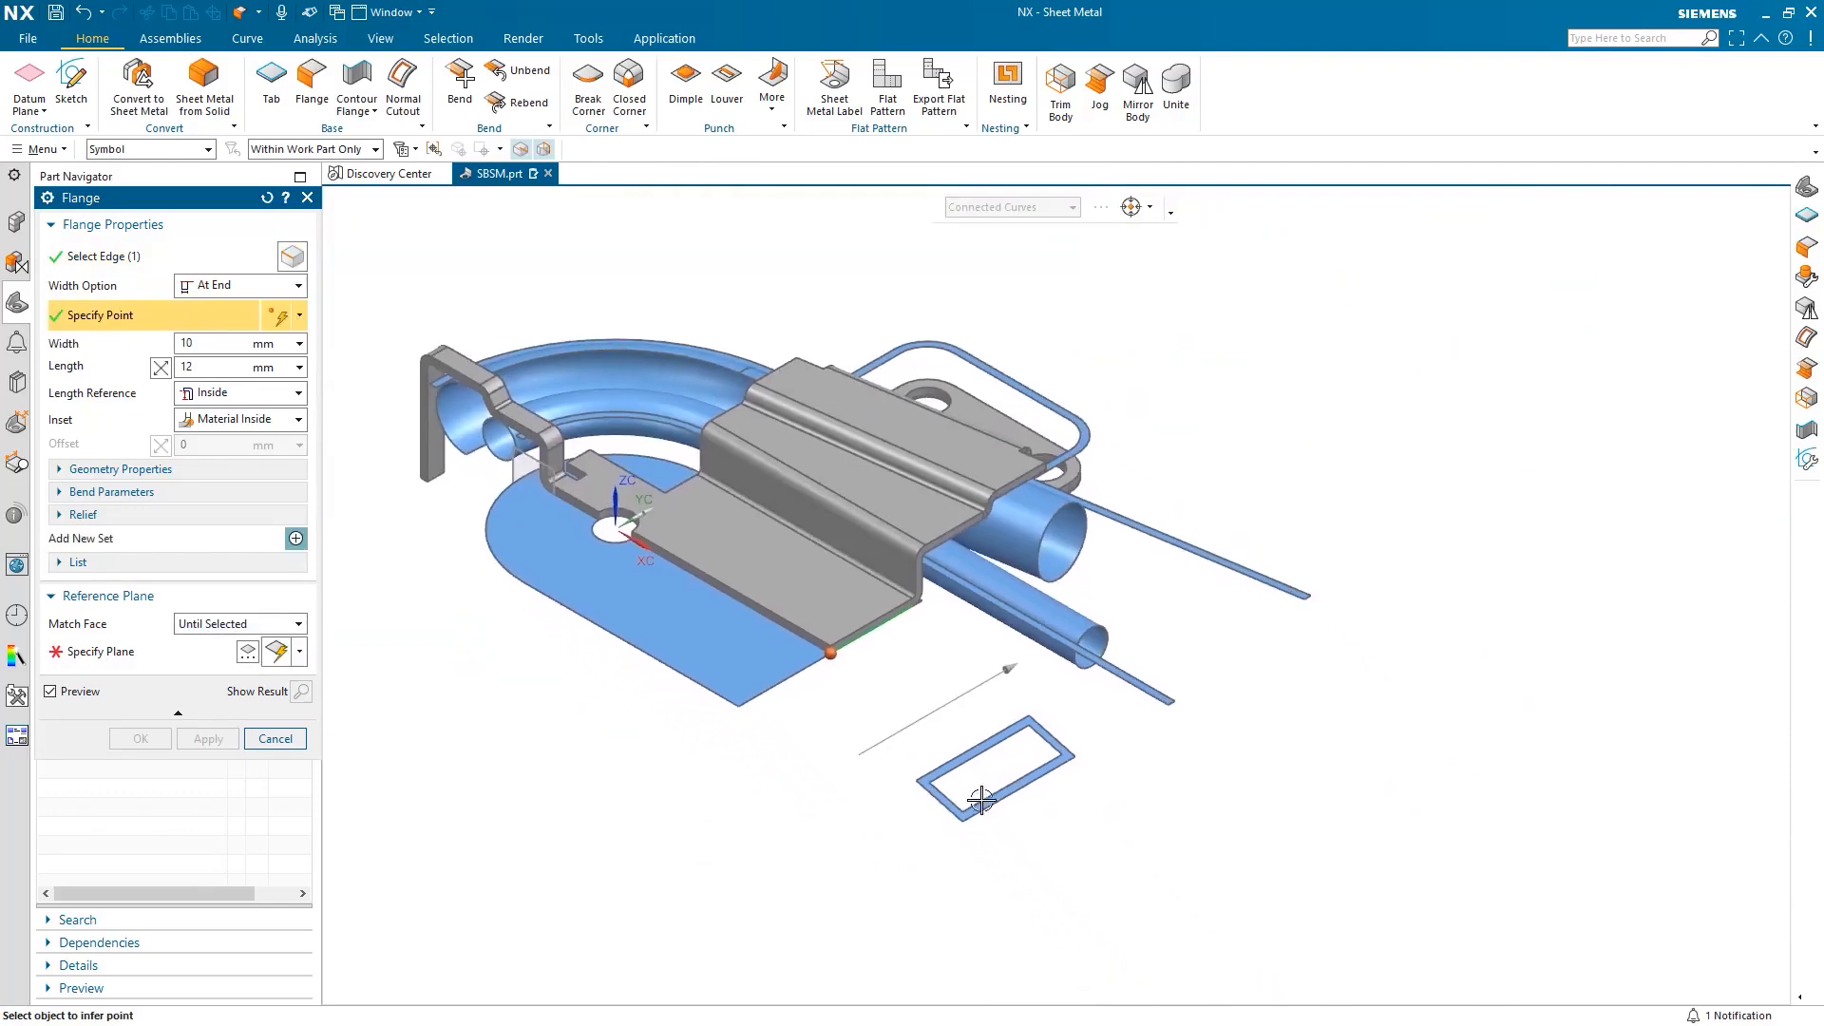
pyautogui.scroll(2, 992, 808)
pyautogui.click(163, 656)
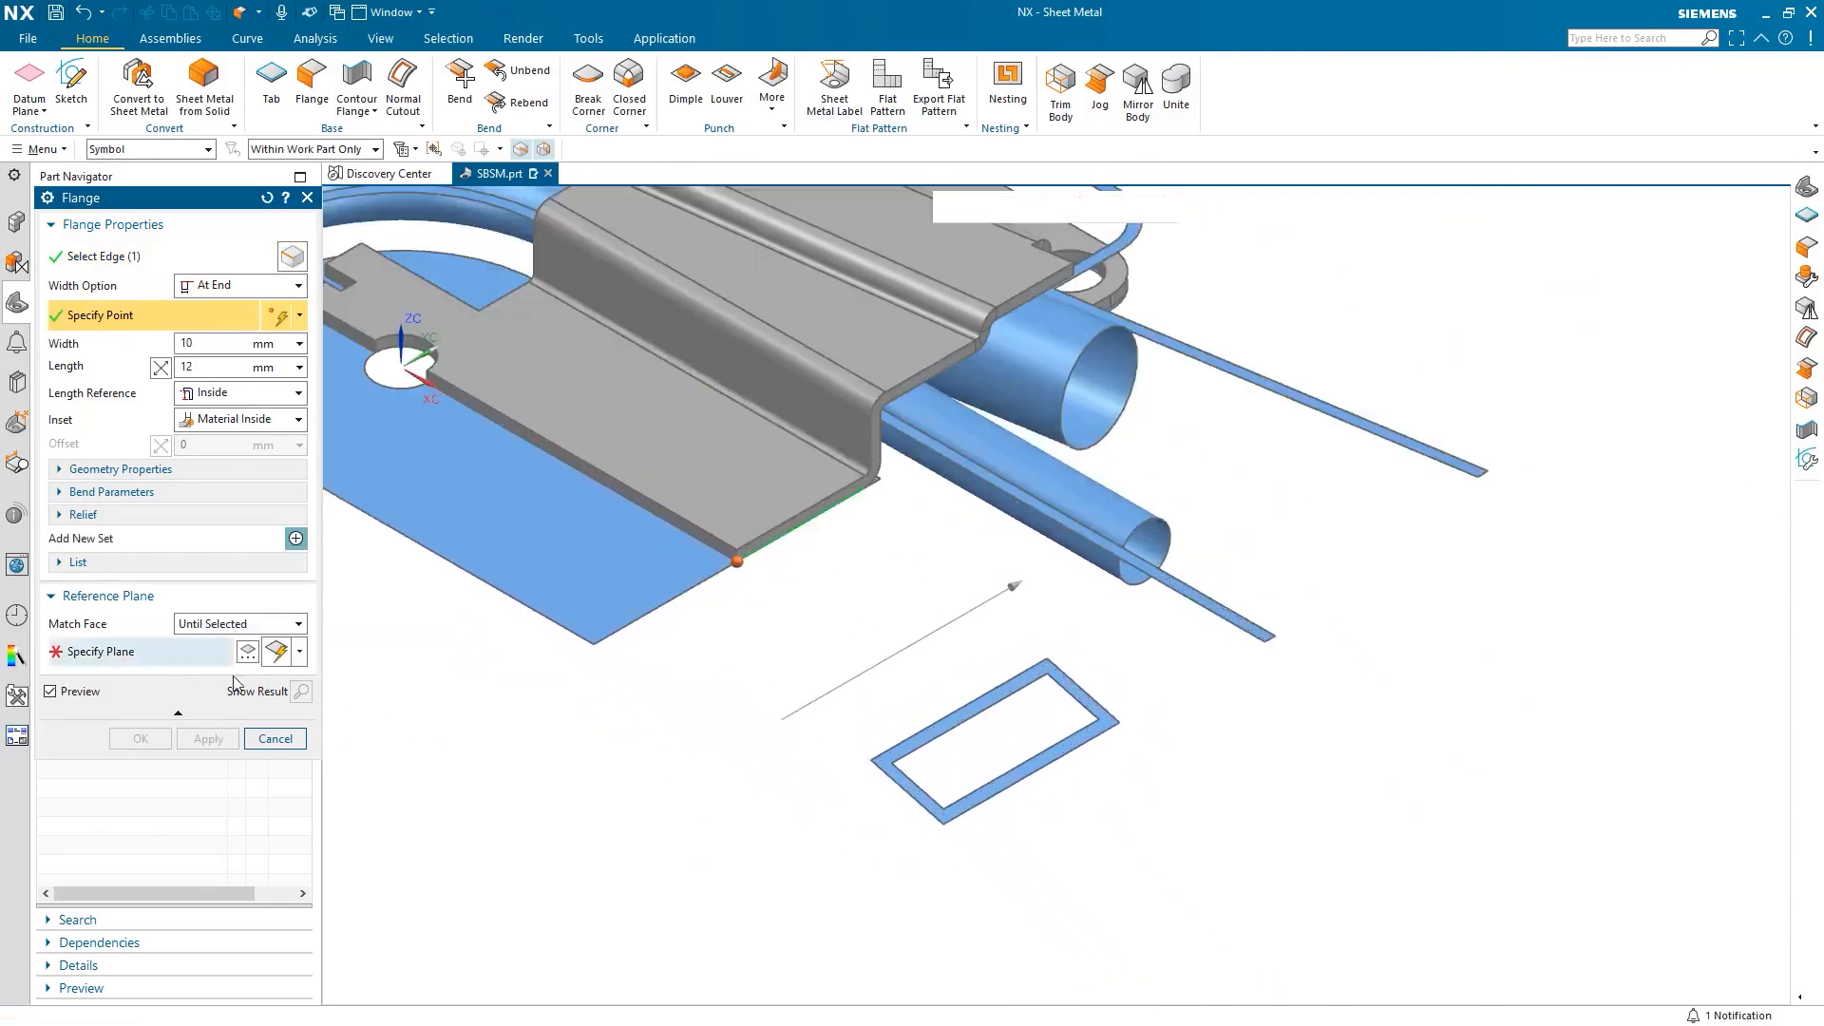
pyautogui.click(1007, 782)
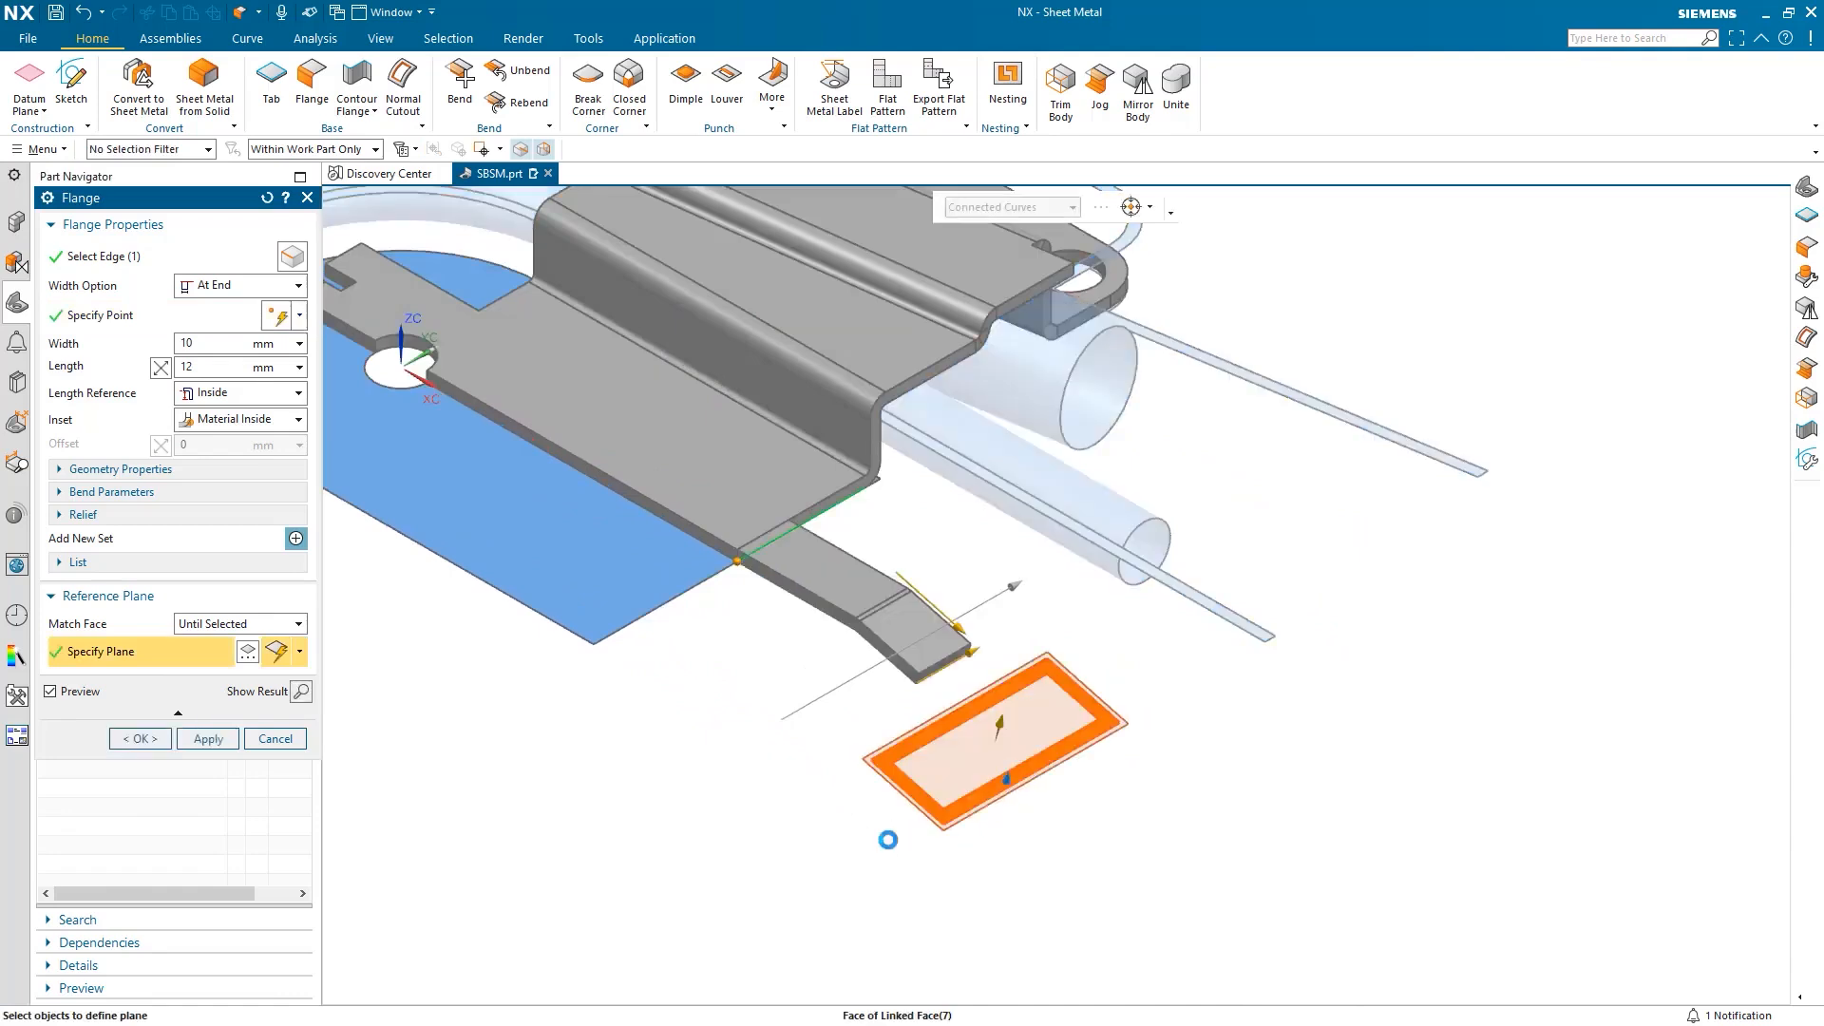
pyautogui.moveTo(193, 367); pyautogui.dragTo(159, 367)
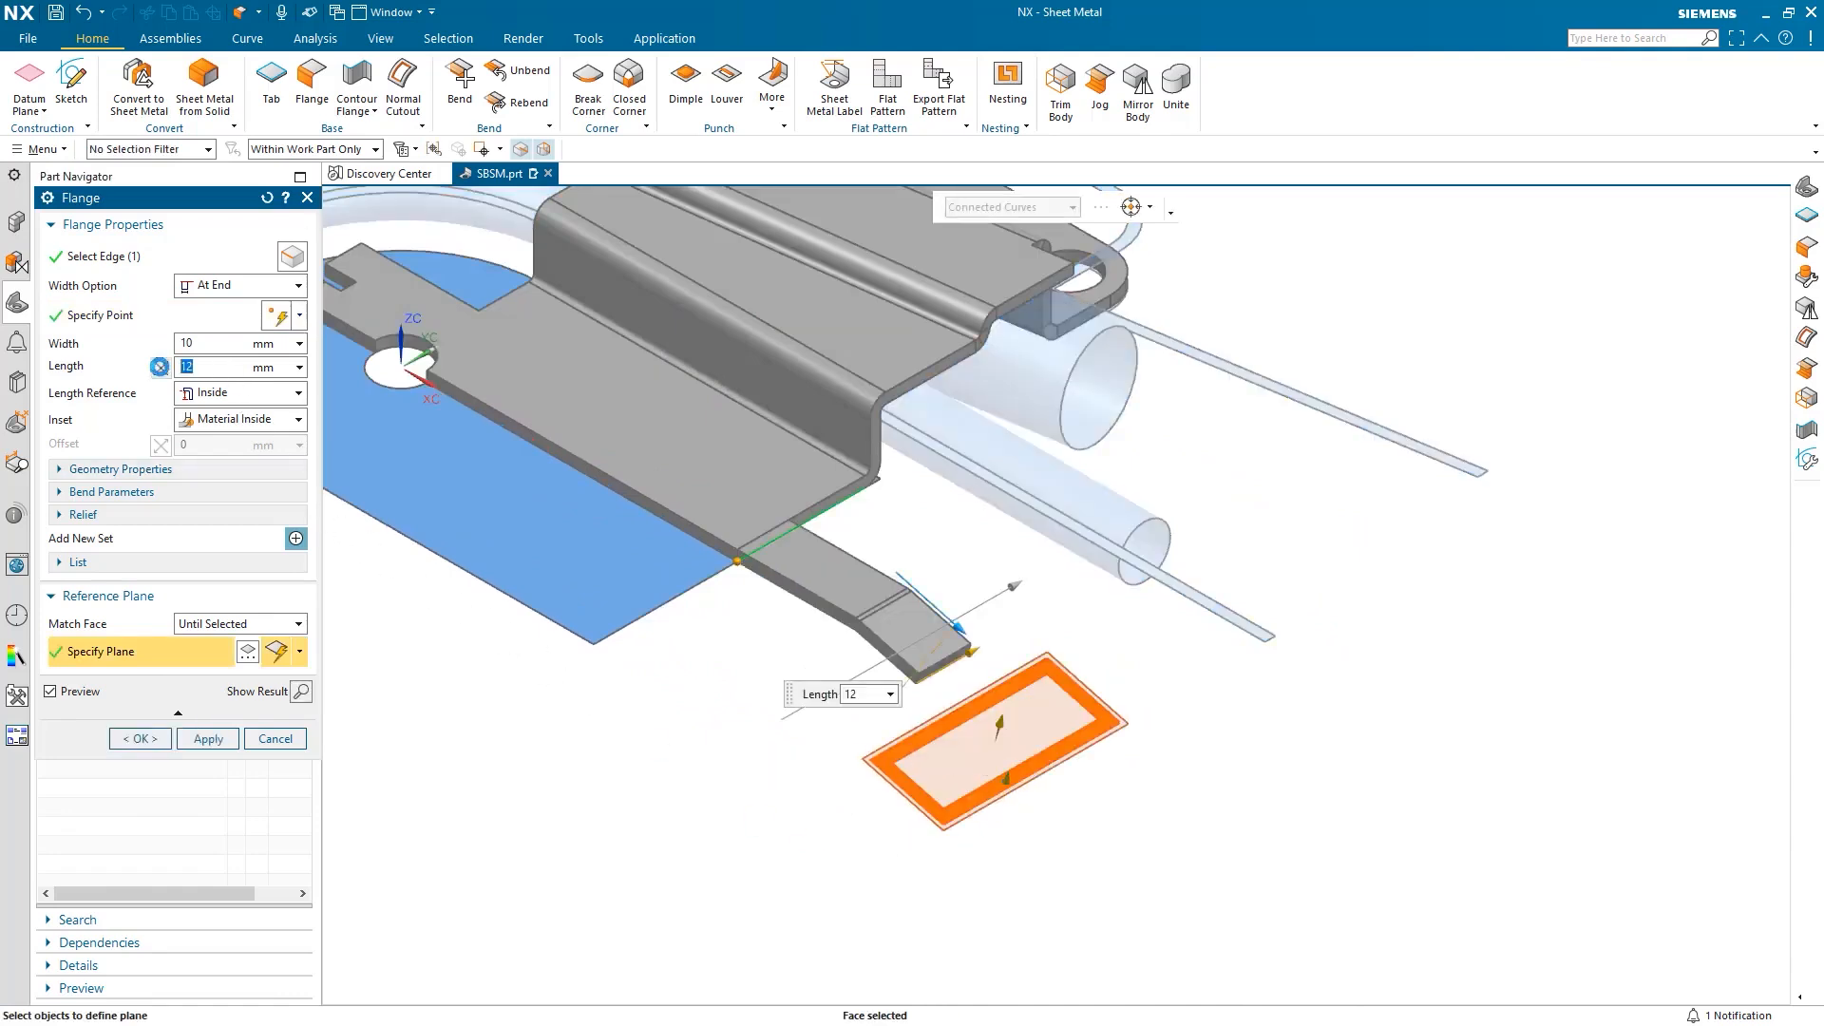
pyautogui.write('25')
pyautogui.click(277, 420)
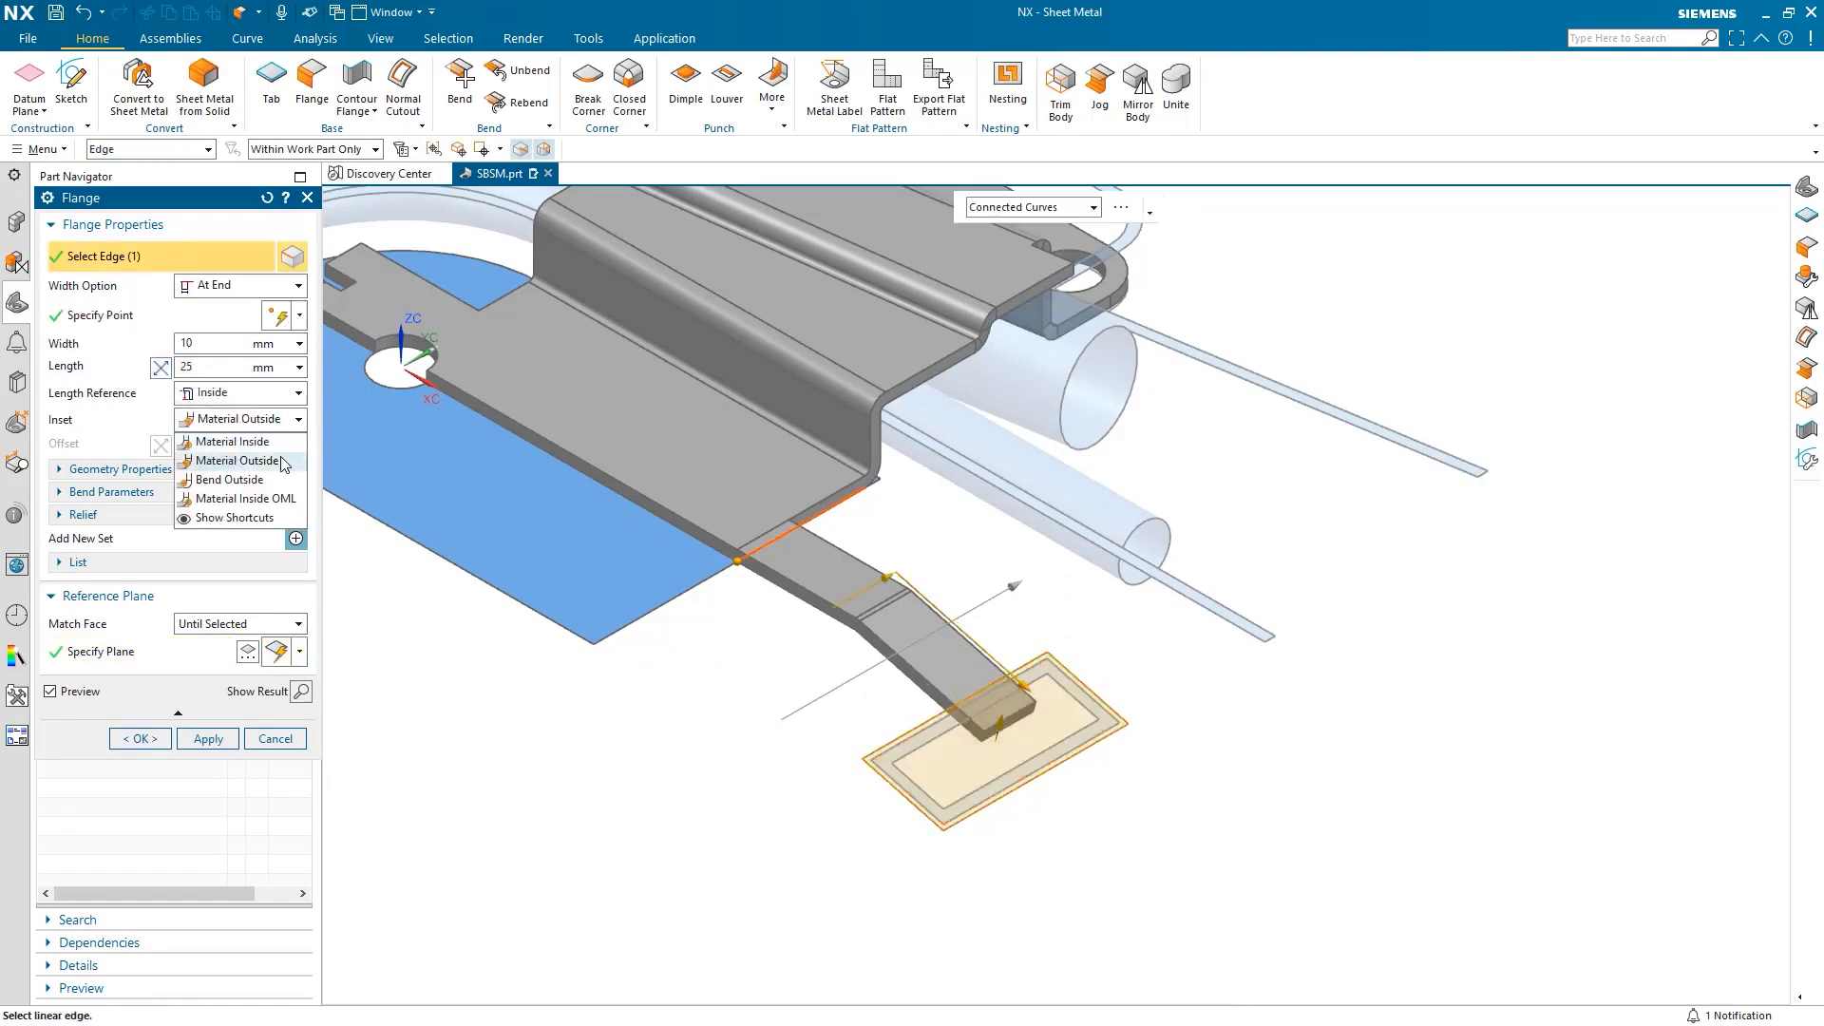
pyautogui.click(283, 462)
pyautogui.click(100, 315)
pyautogui.moveTo(781, 899)
pyautogui.mouseDown(button='middle')
pyautogui.moveTo(814, 876)
pyautogui.moveTo(806, 892)
pyautogui.mouseUp(button='middle')
pyautogui.click(140, 739)
pyautogui.hotkey('ctrl', 'f')
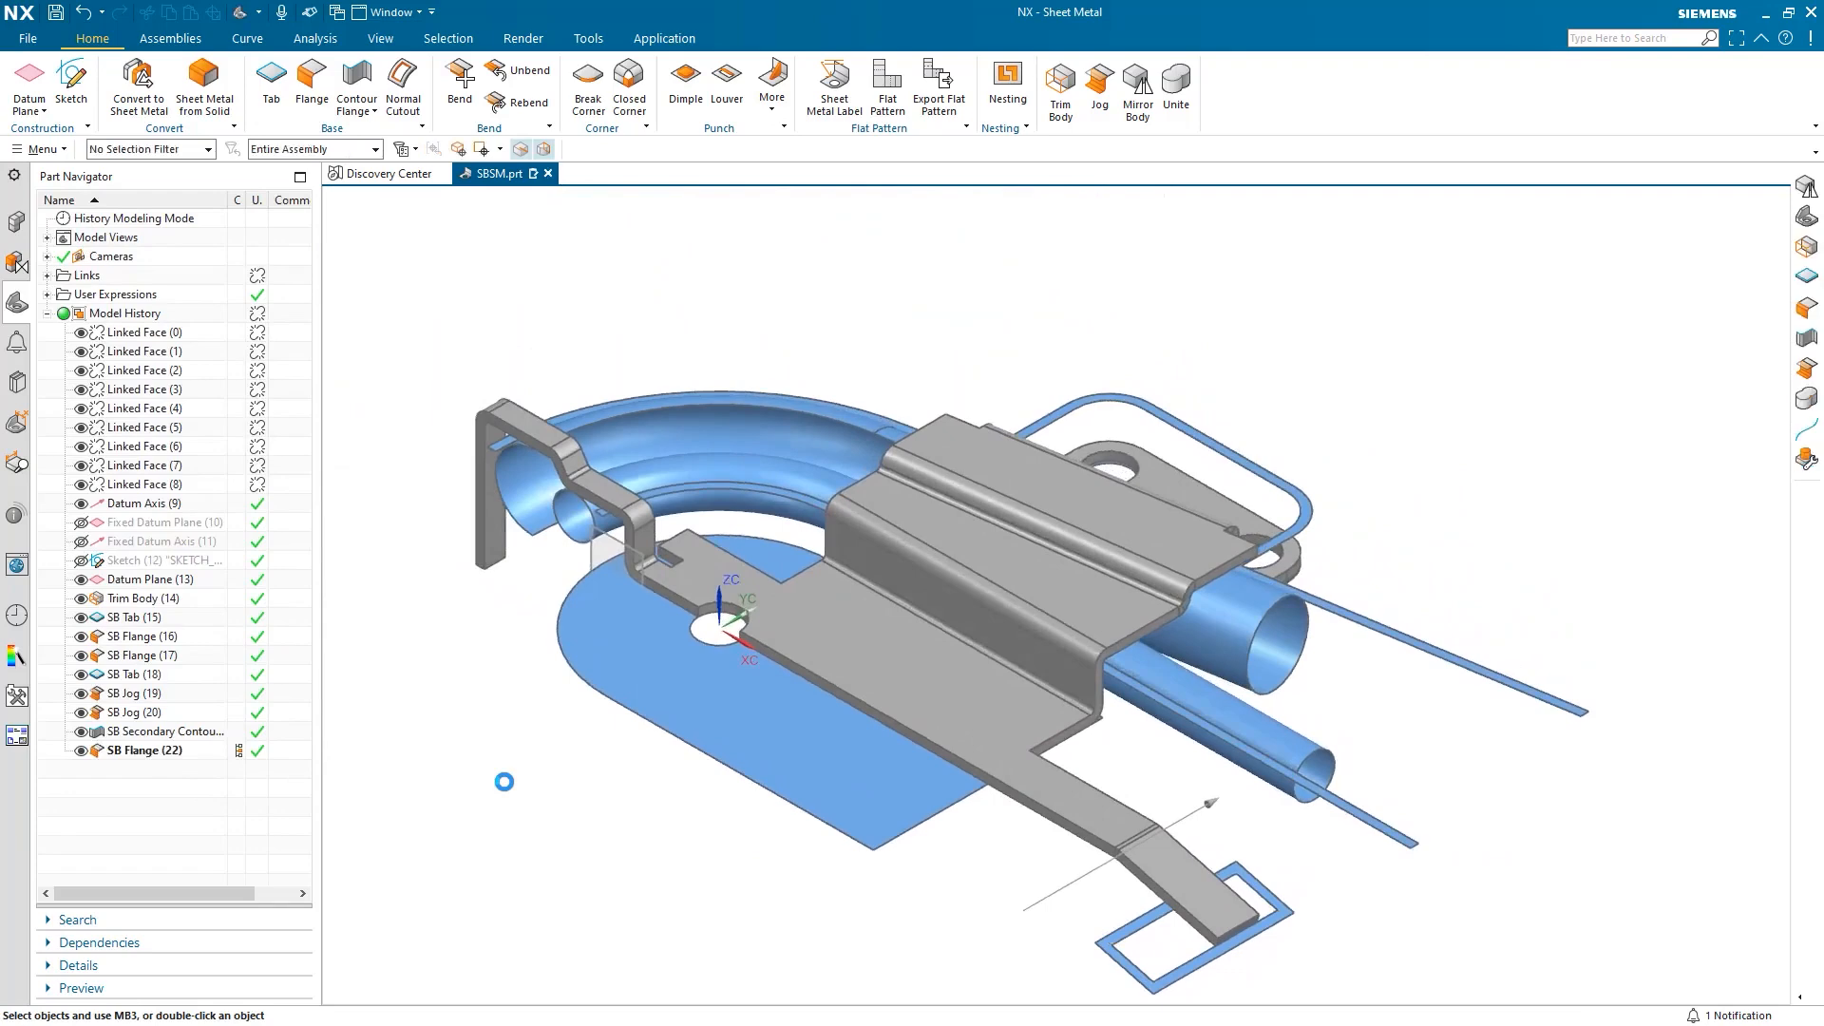
# Mirror the sheet-metal bracket body about the central Datum Plane (13).
pyautogui.click(1134, 102)
pyautogui.click(836, 538)
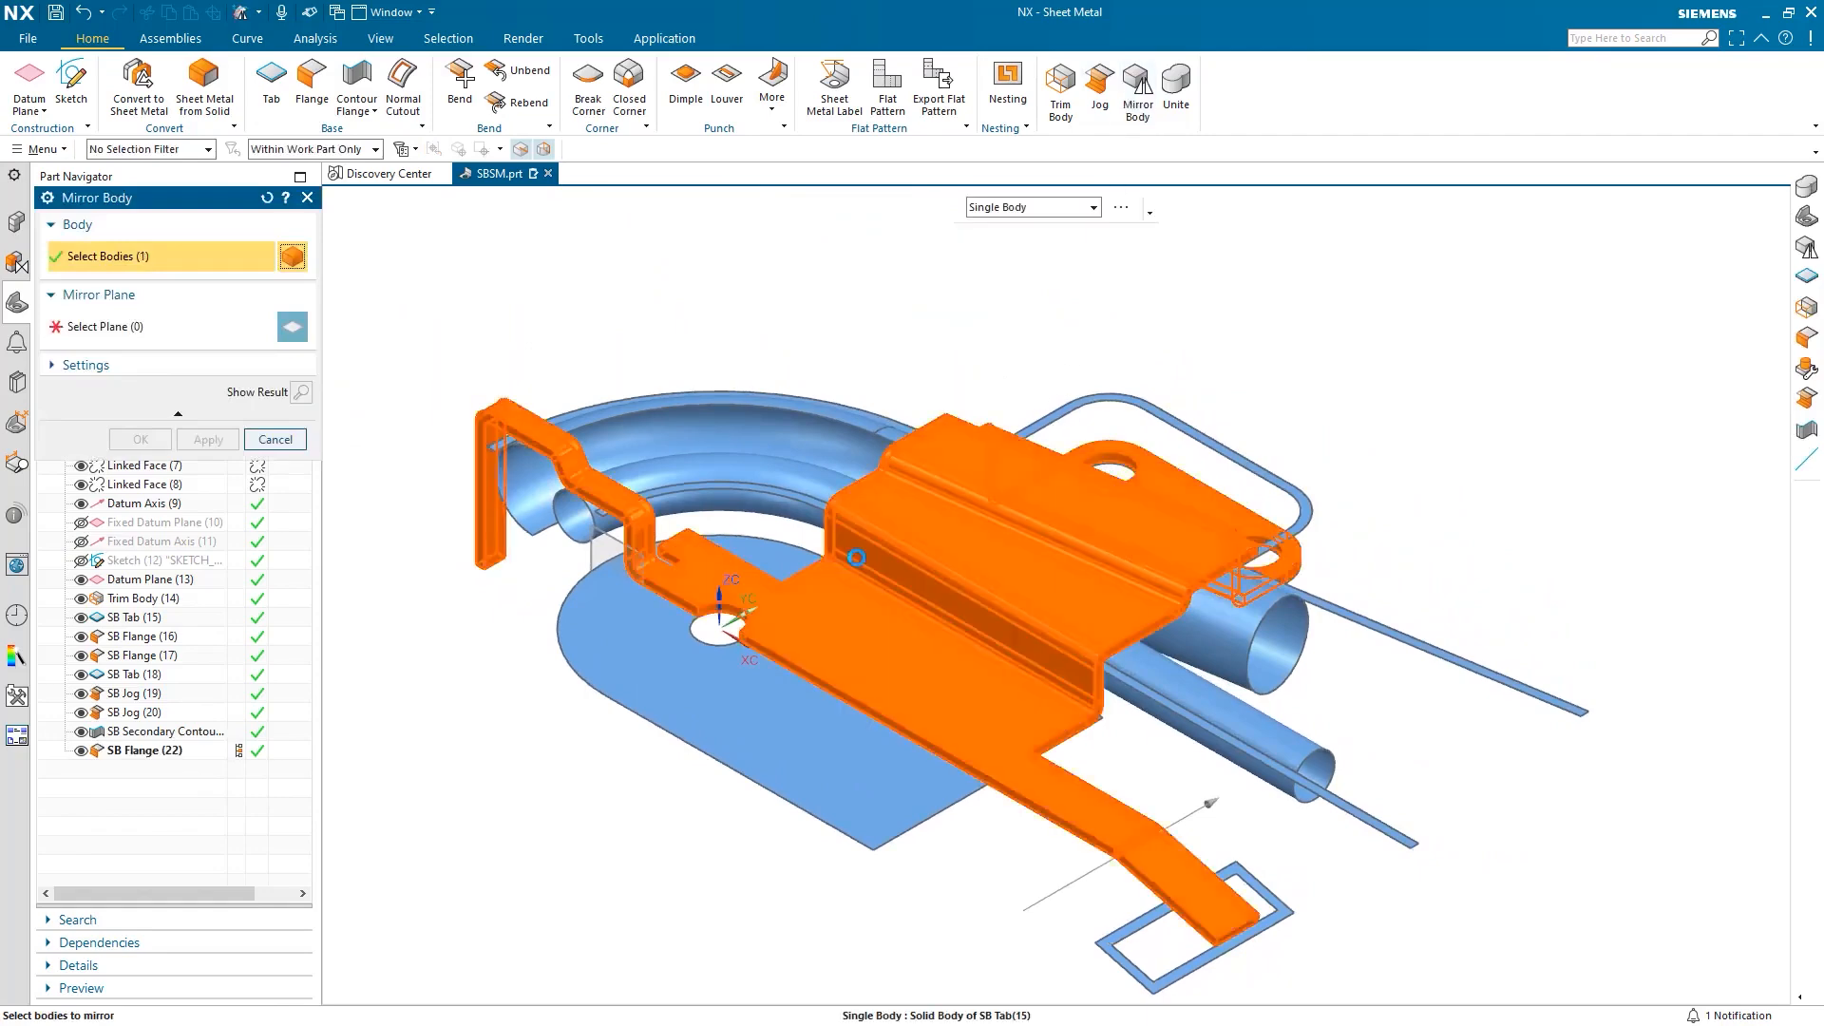
pyautogui.click(635, 553)
pyautogui.click(140, 439)
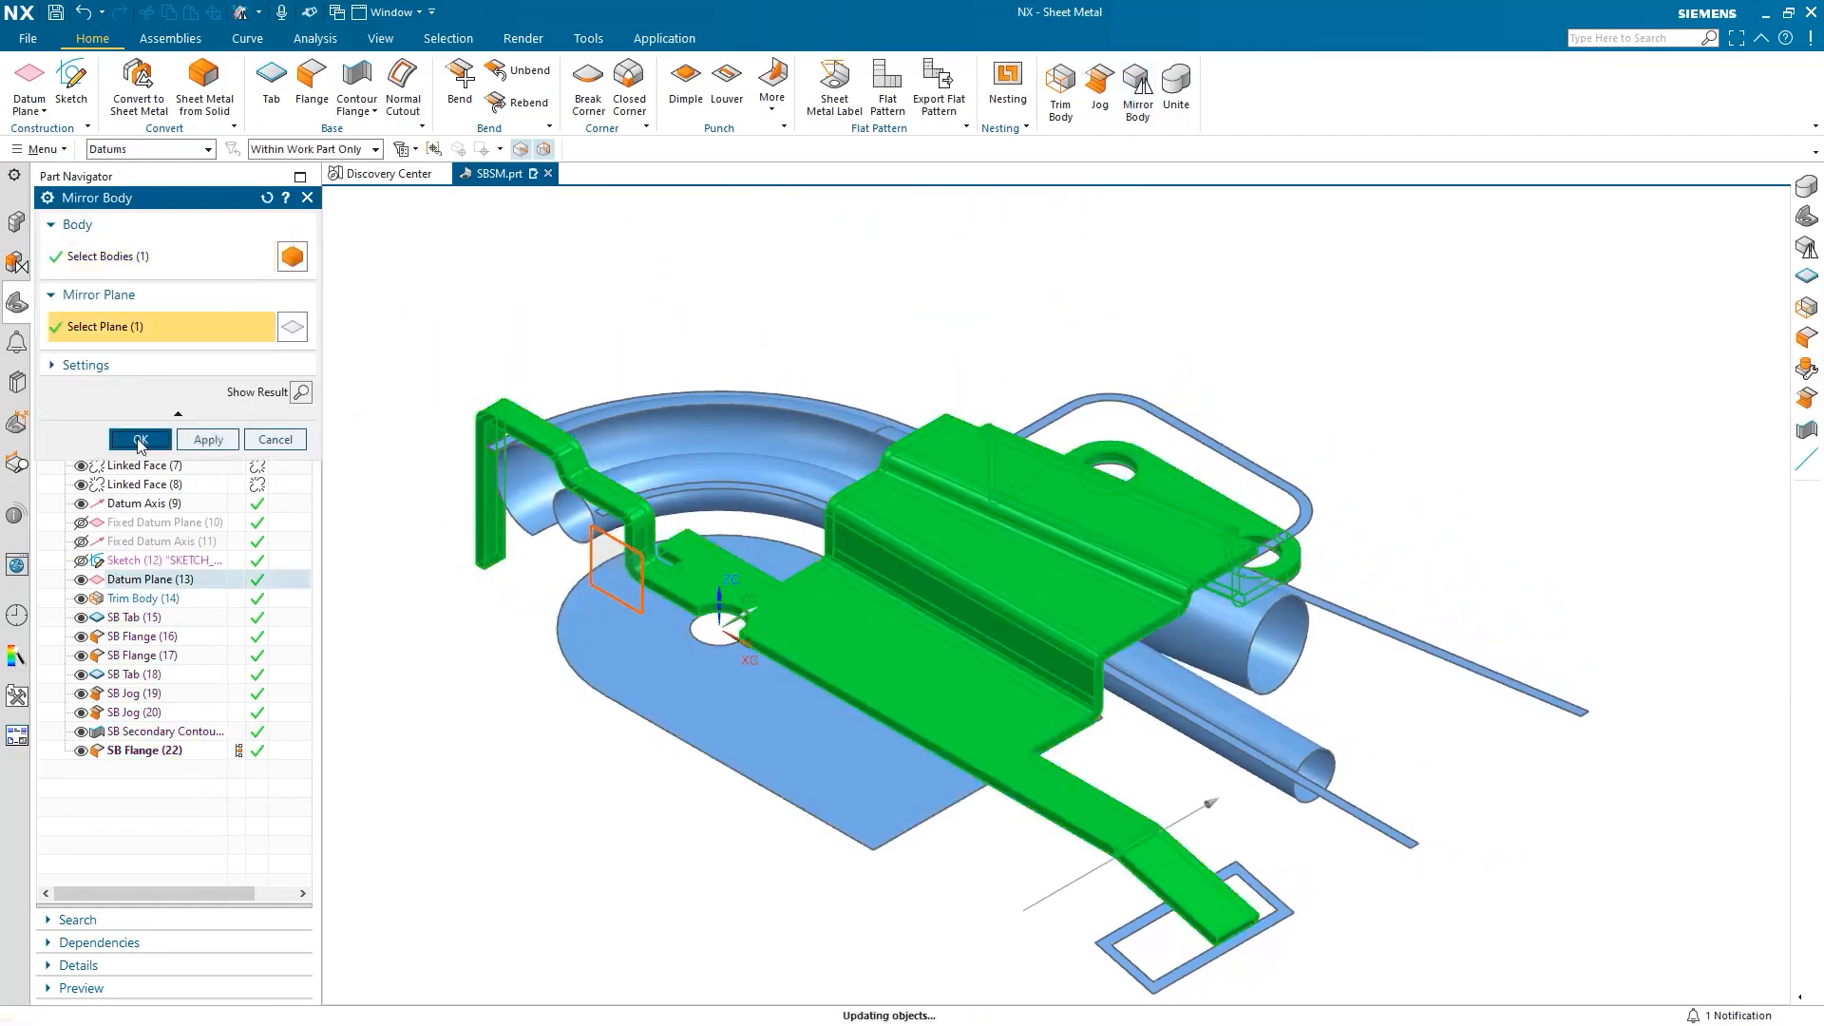
pyautogui.hotkey('ctrl', 'f')
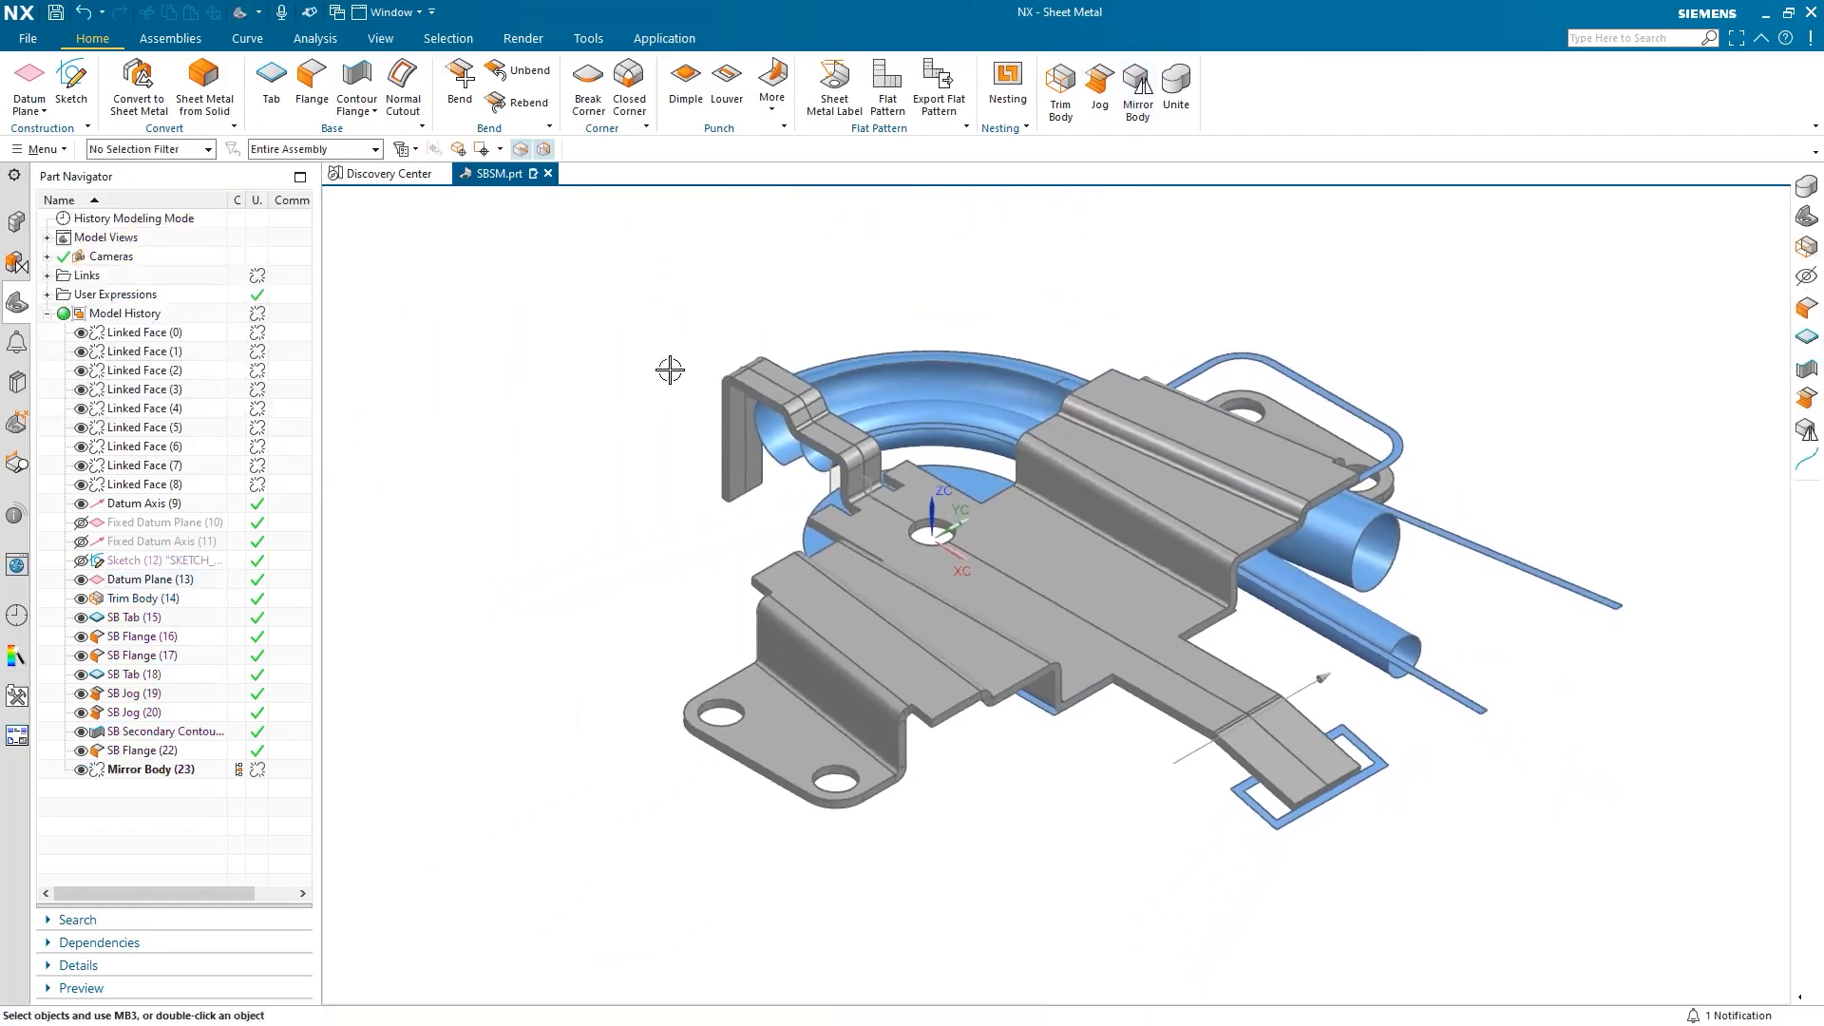
# Unite the original half as target with the mirrored half as tool.
pyautogui.click(1176, 90)
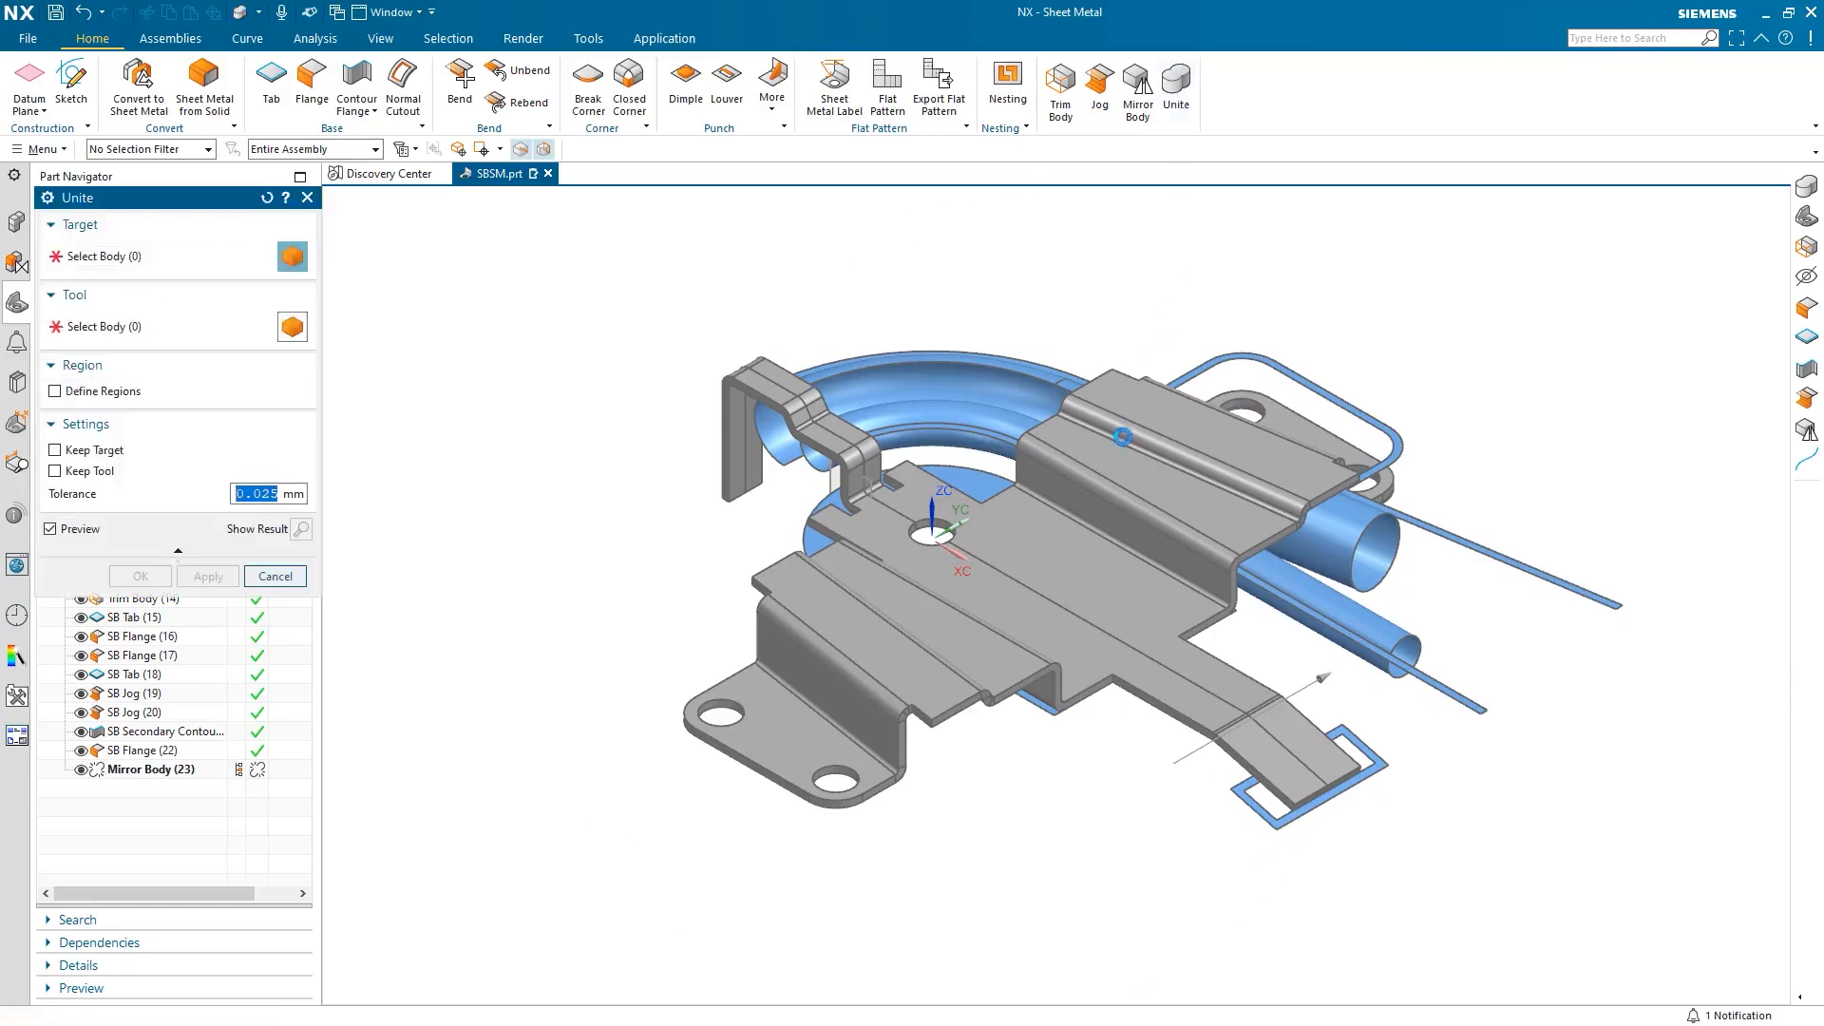
pyautogui.click(917, 599)
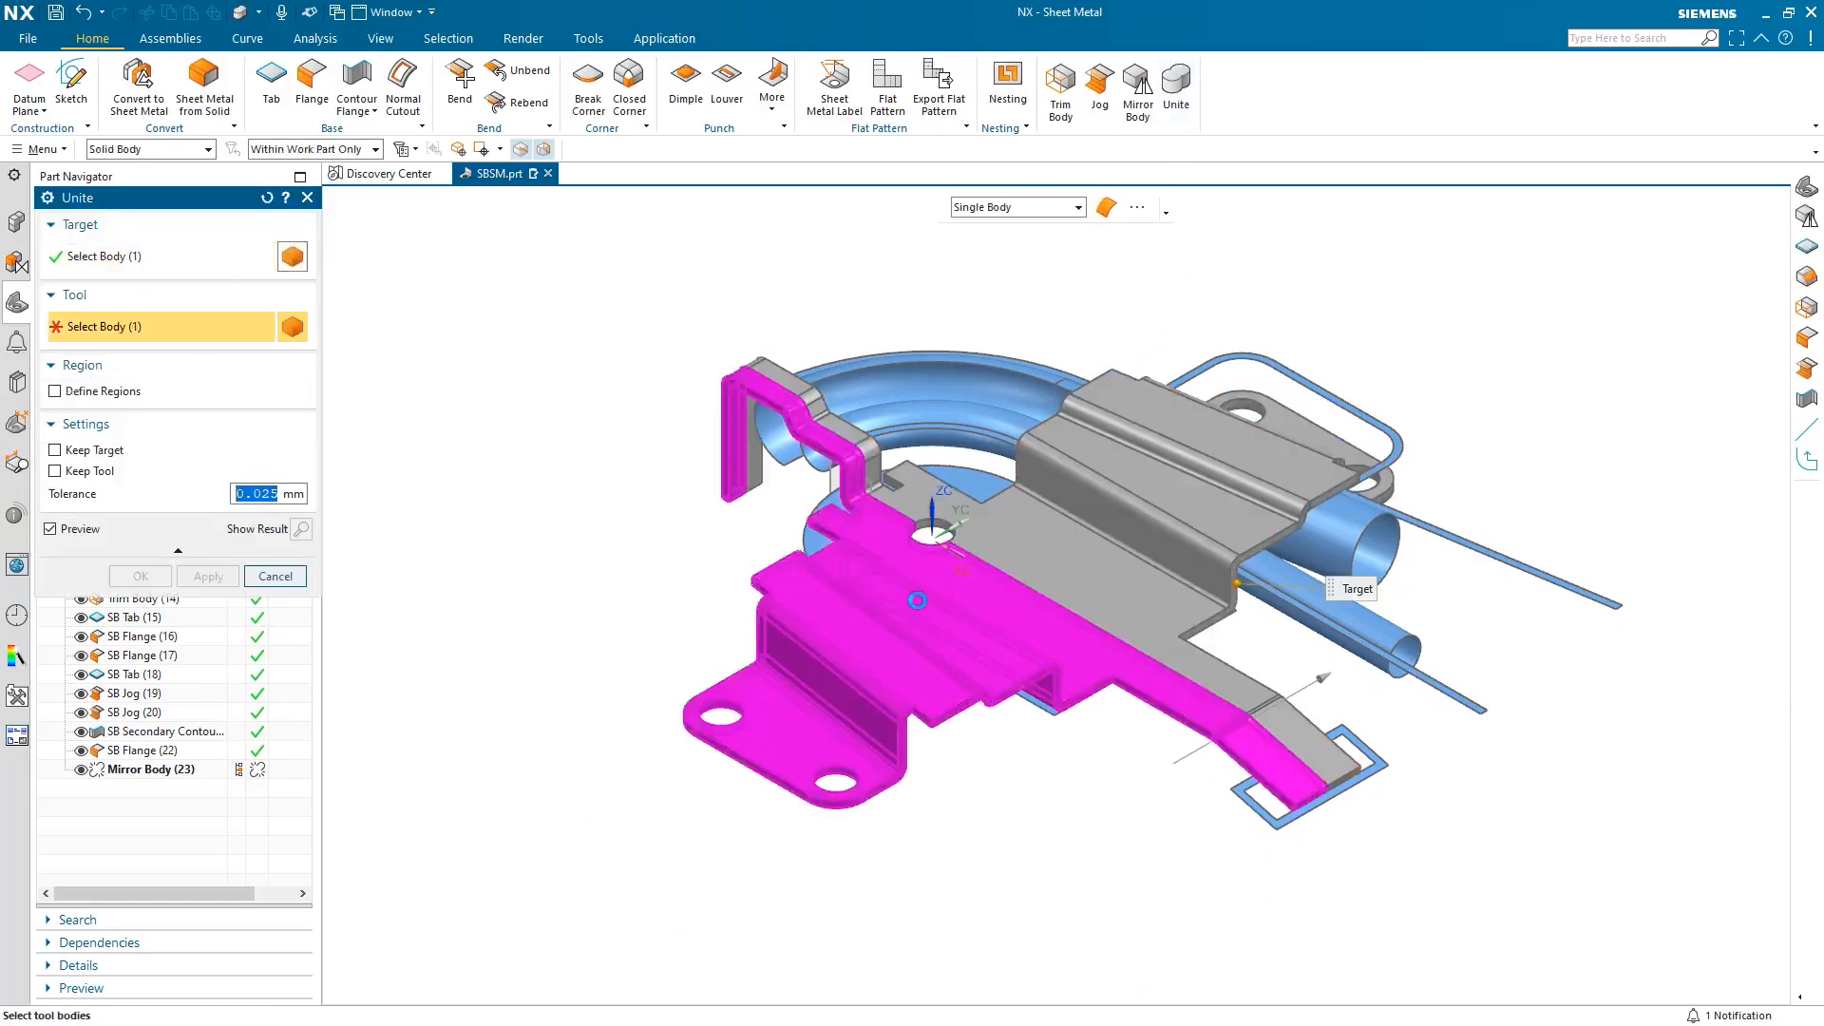
pyautogui.click(917, 599)
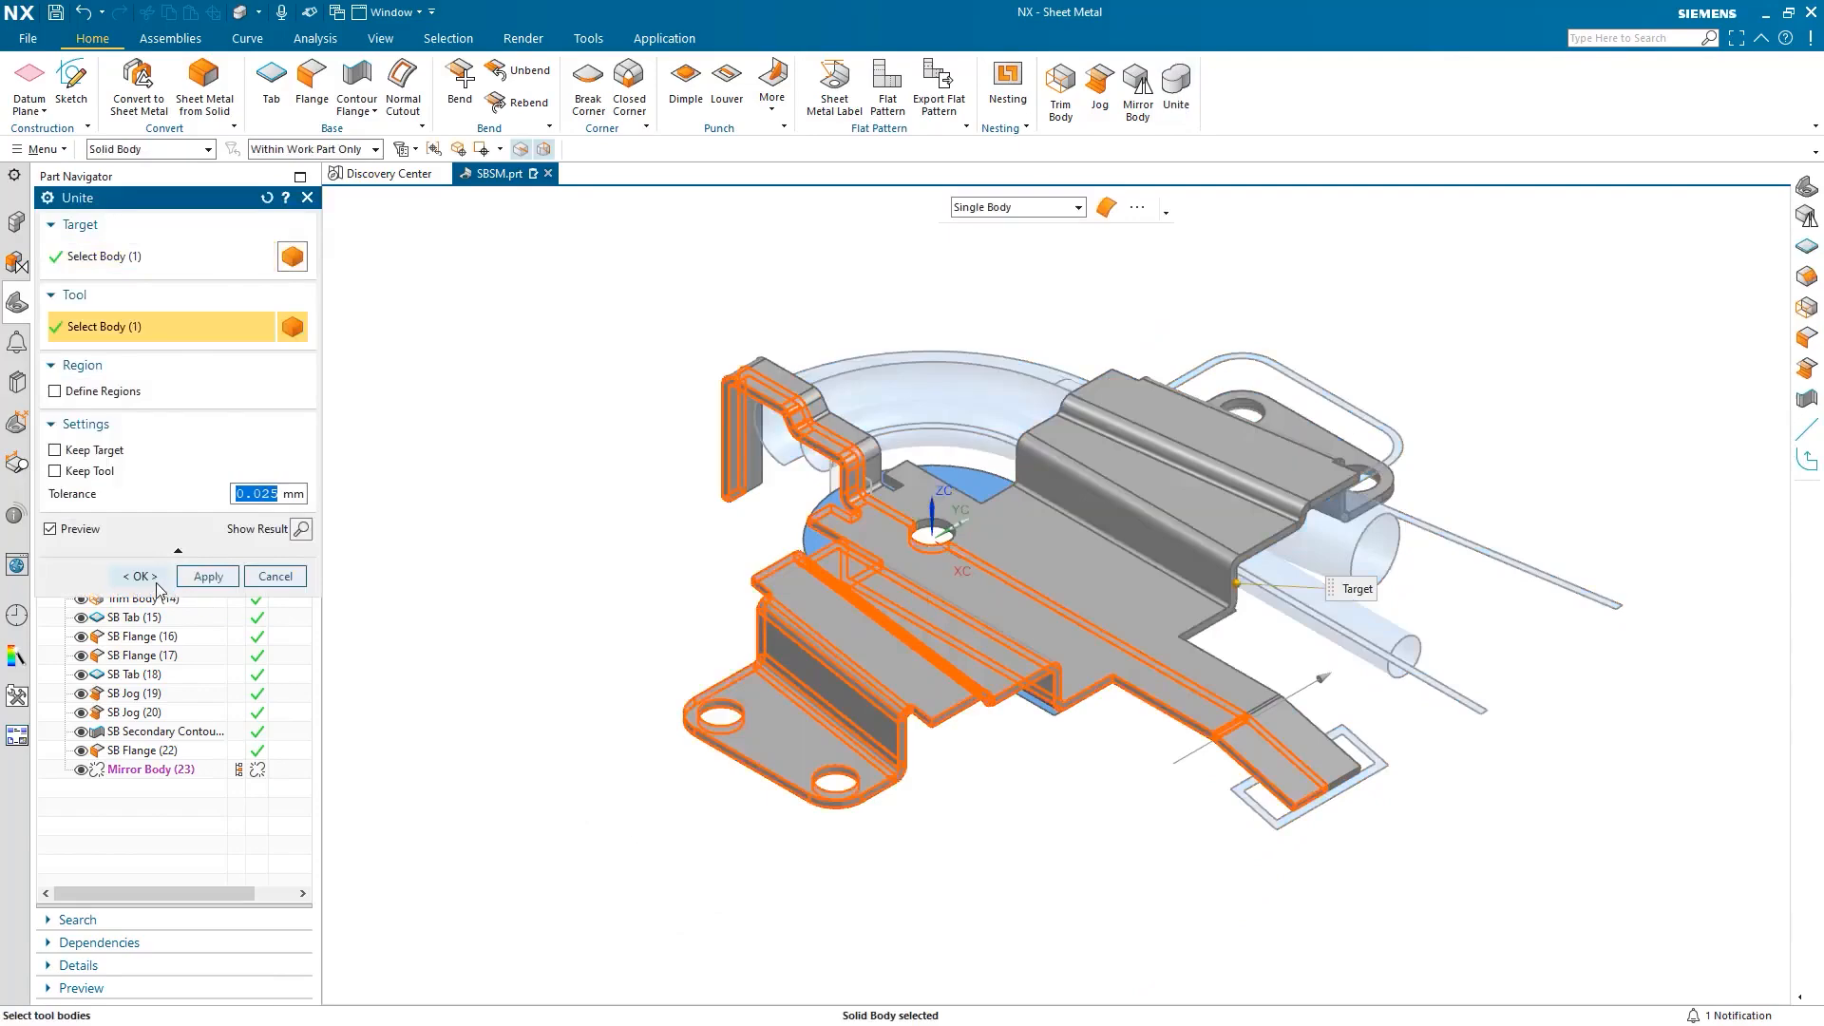
pyautogui.click(155, 582)
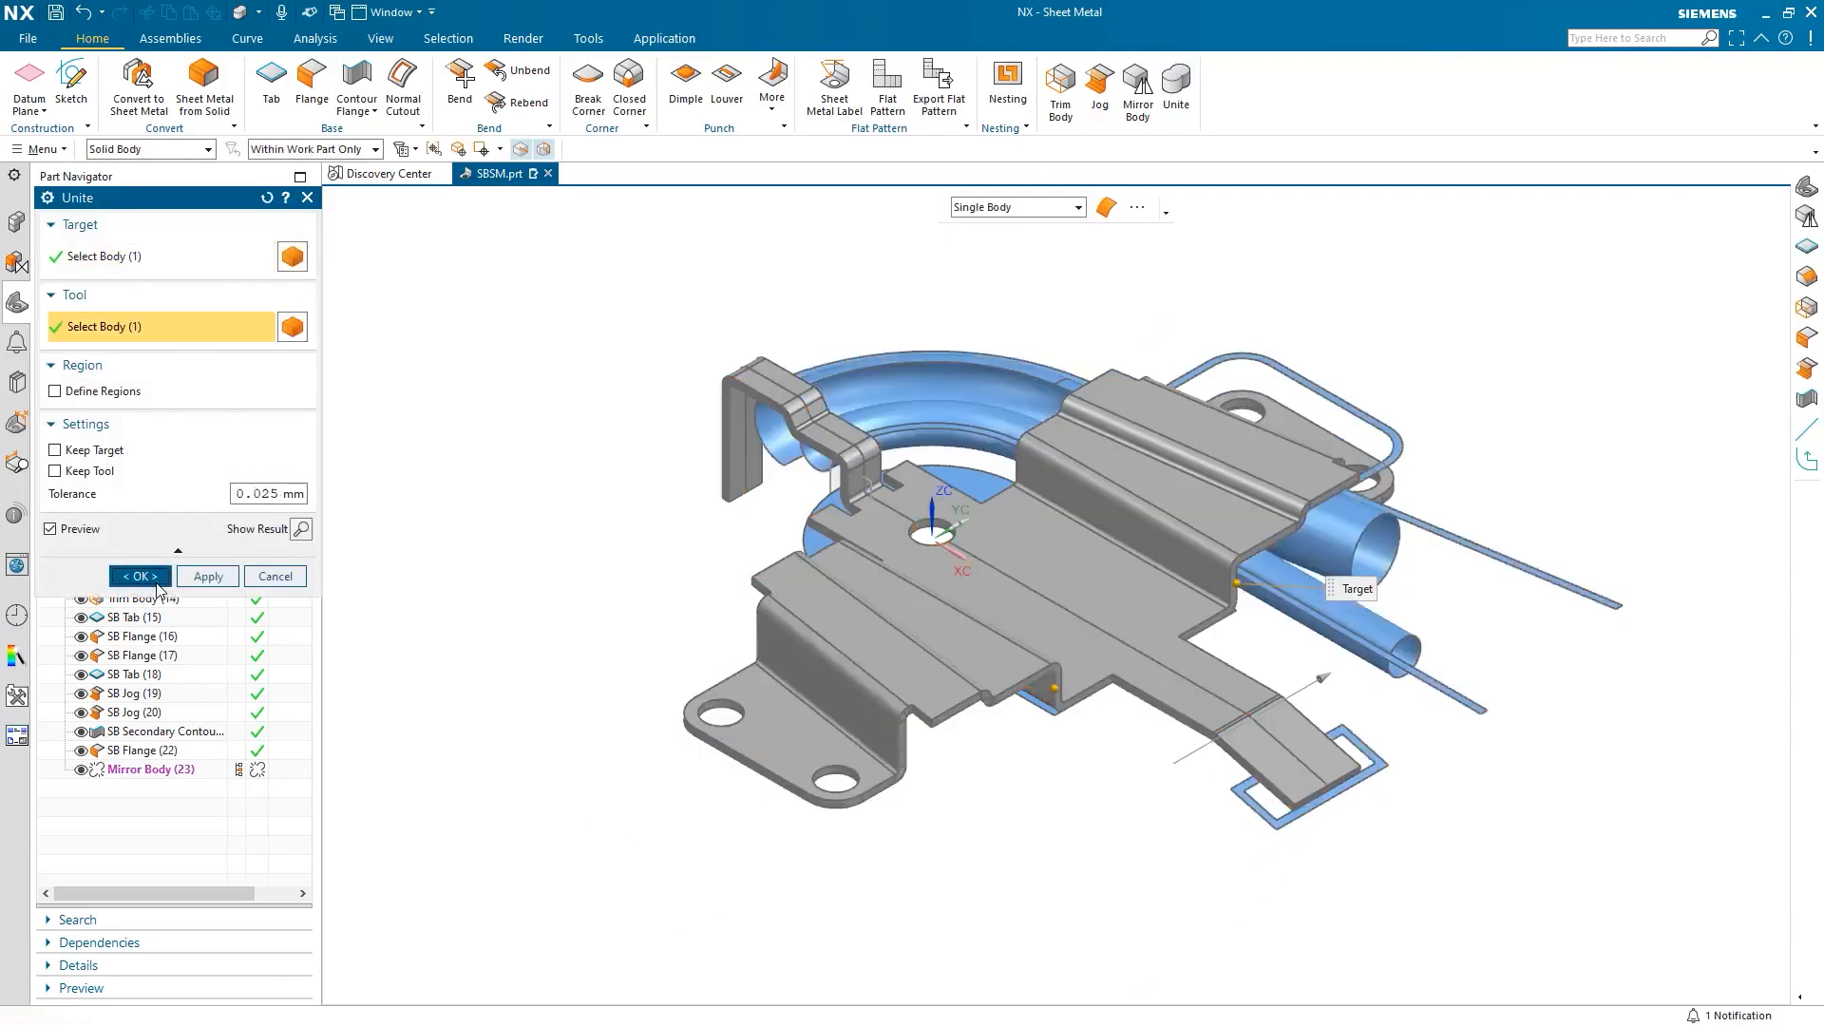
pyautogui.click(481, 571)
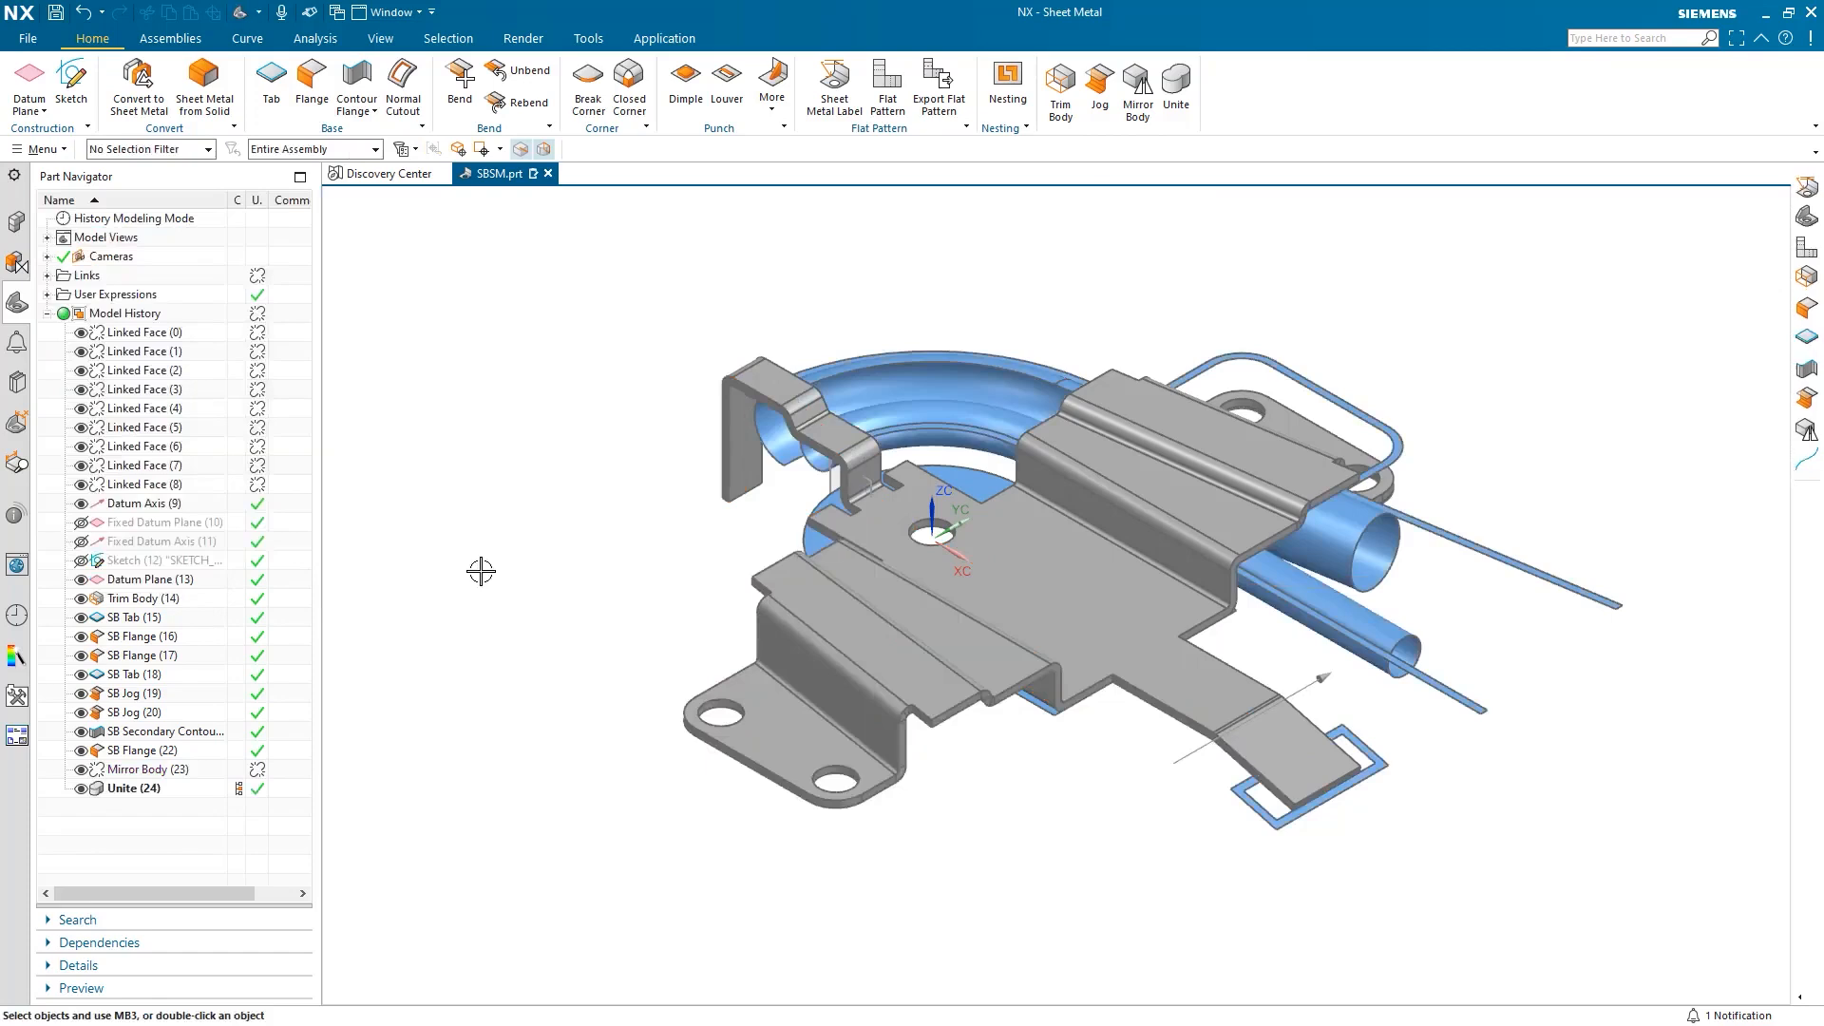
# Create the flat pattern with the tab top face upward, then display the FLAT-PATTERN#1 view.
pyautogui.click(881, 100)
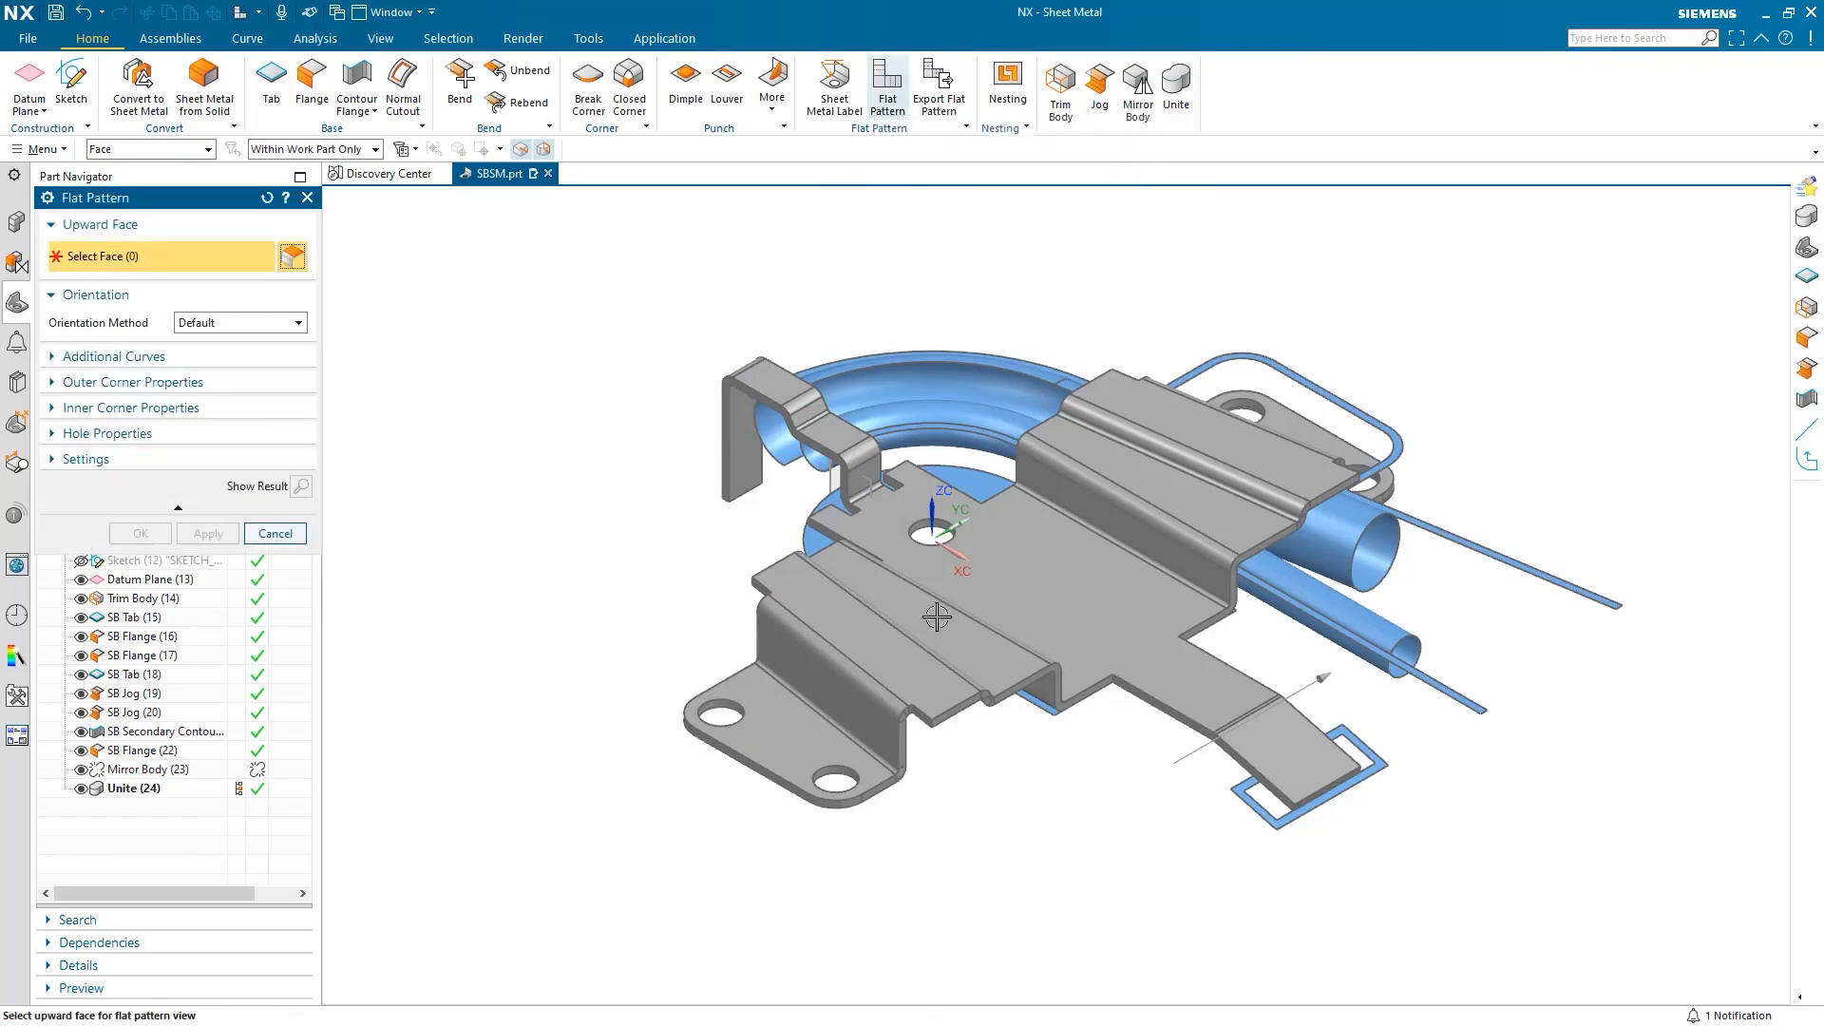
pyautogui.click(998, 589)
pyautogui.click(143, 534)
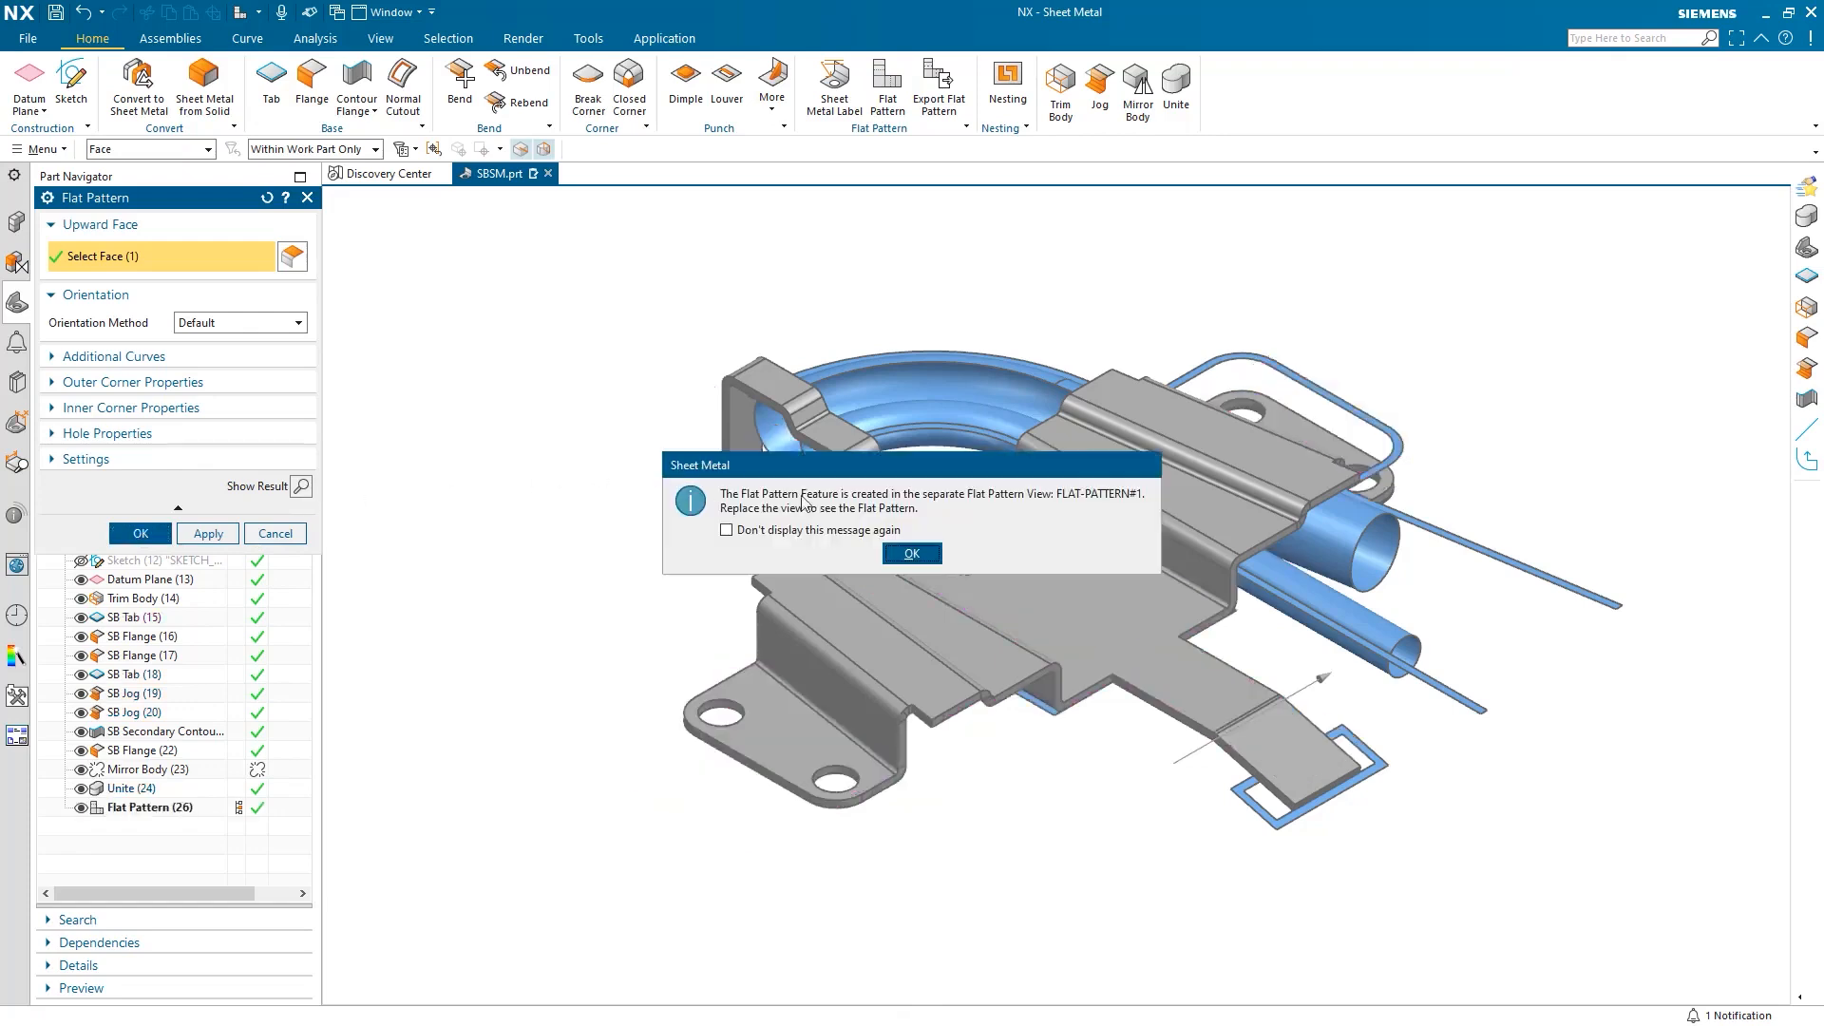
pyautogui.click(911, 554)
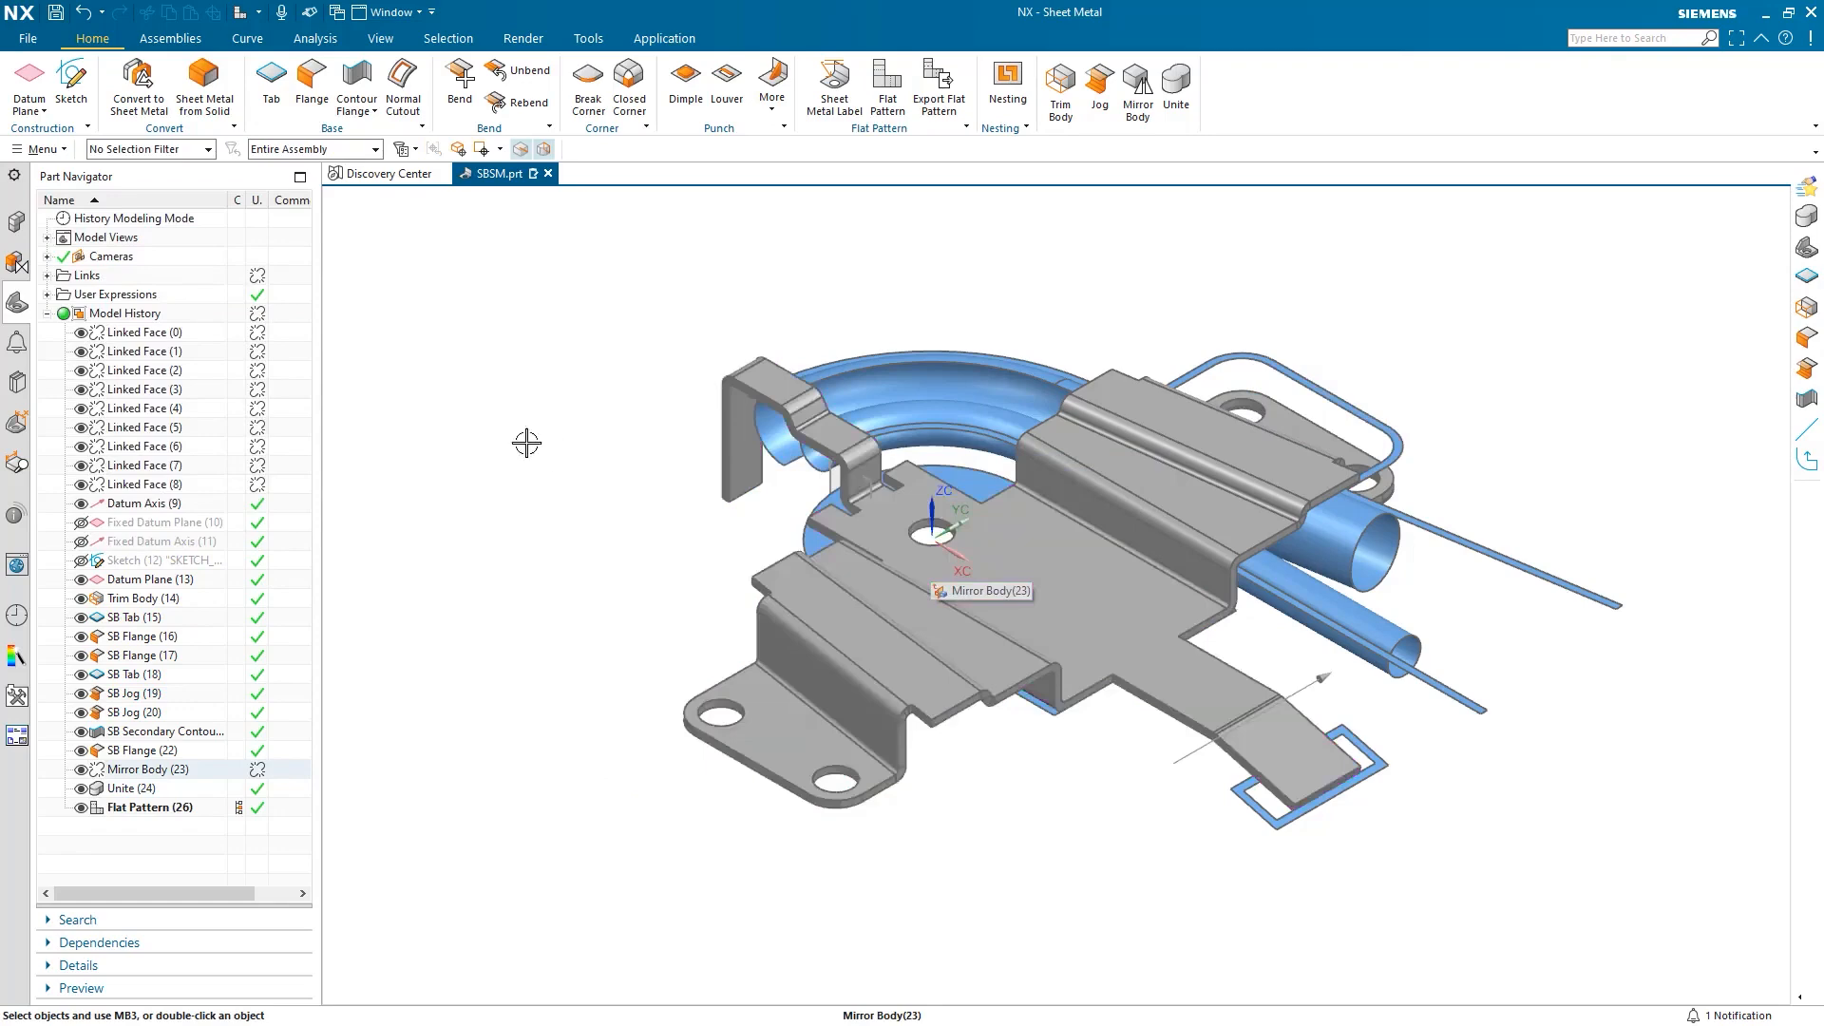
pyautogui.click(48, 237)
pyautogui.doubleClick(133, 295)
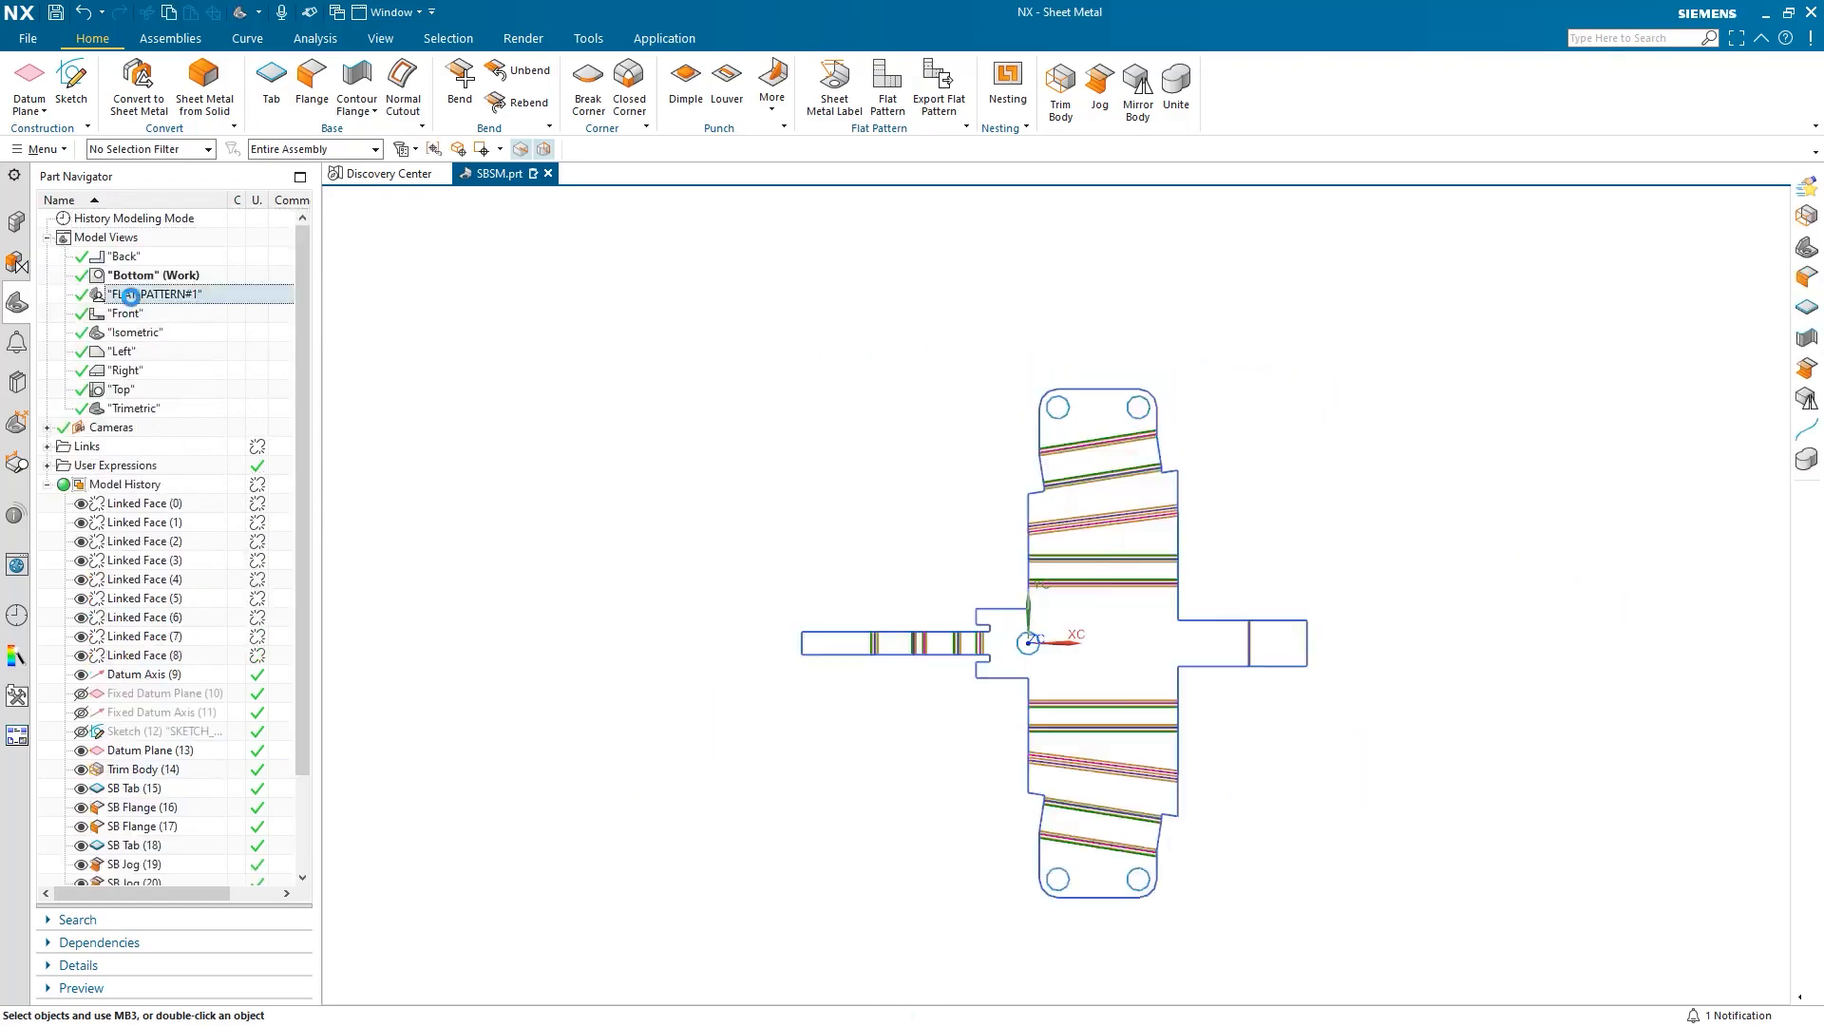